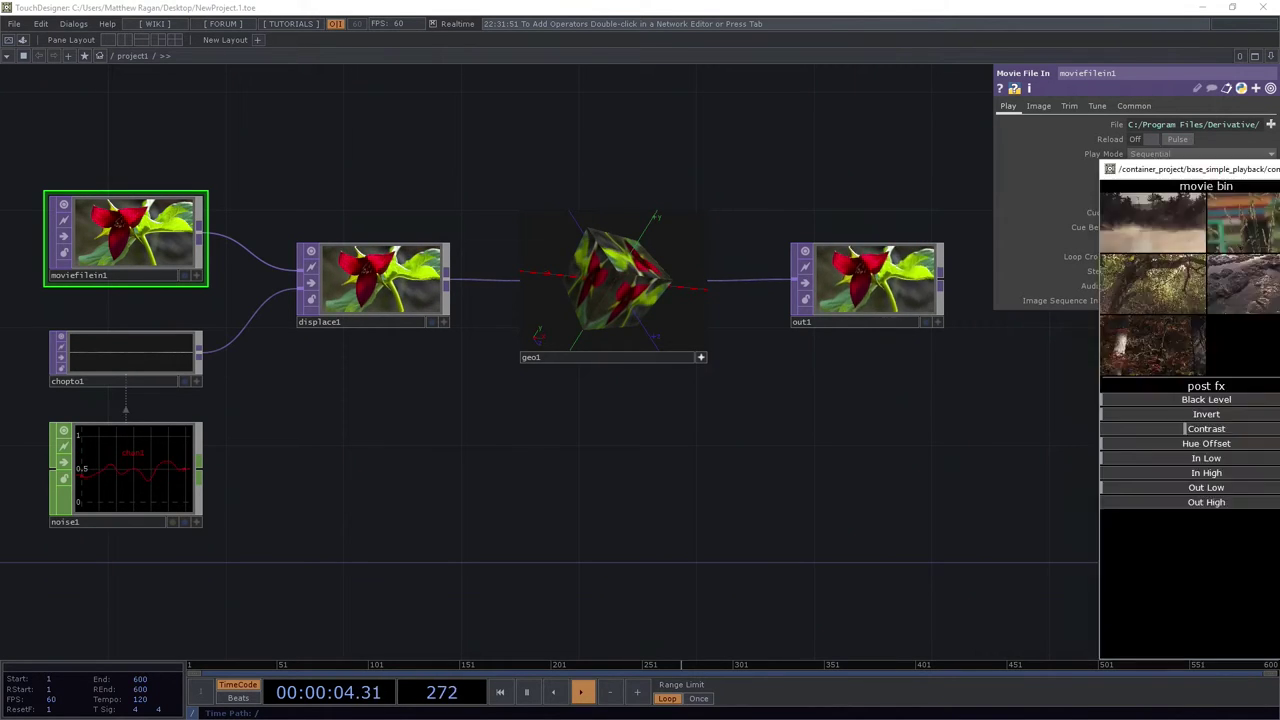
Move the movie player window left over the network and try the Invert post fx slider
{"action": "left_click_drag", "start_coordinate": [1160, 161], "coordinate": [556, 112]}
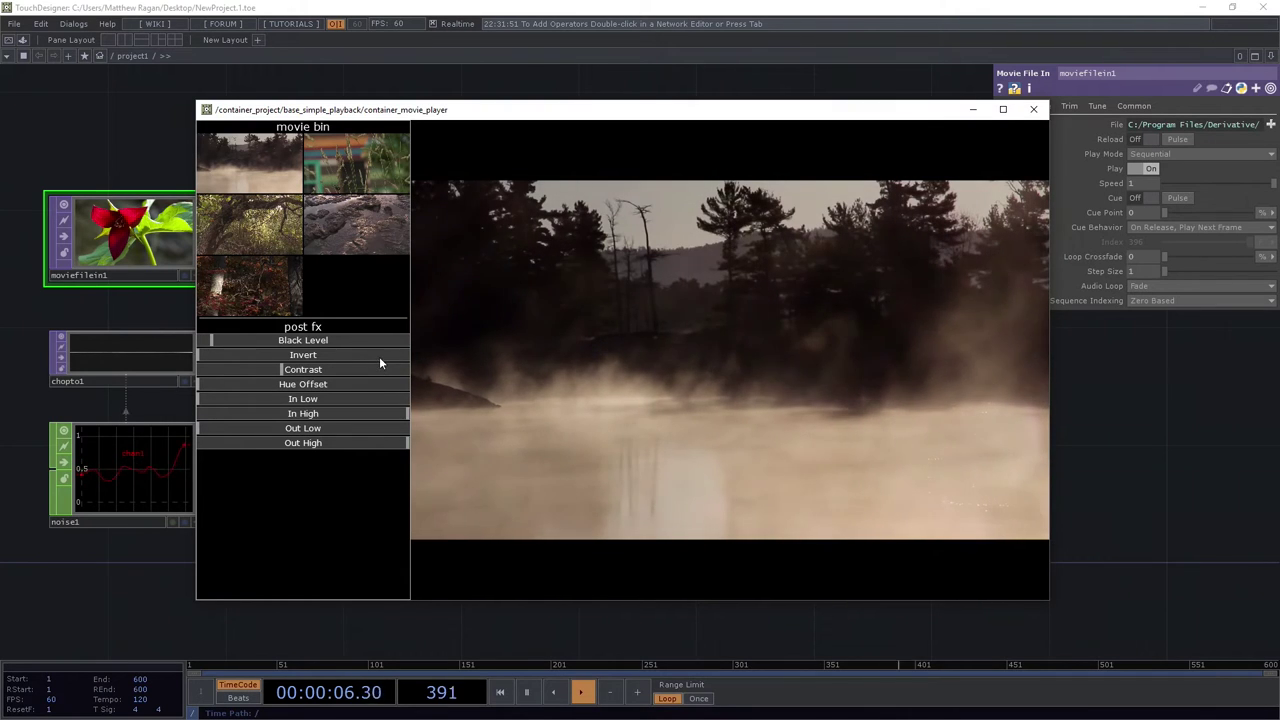
{"action": "left_click_drag", "start_coordinate": [197, 356], "coordinate": [89, 354]}
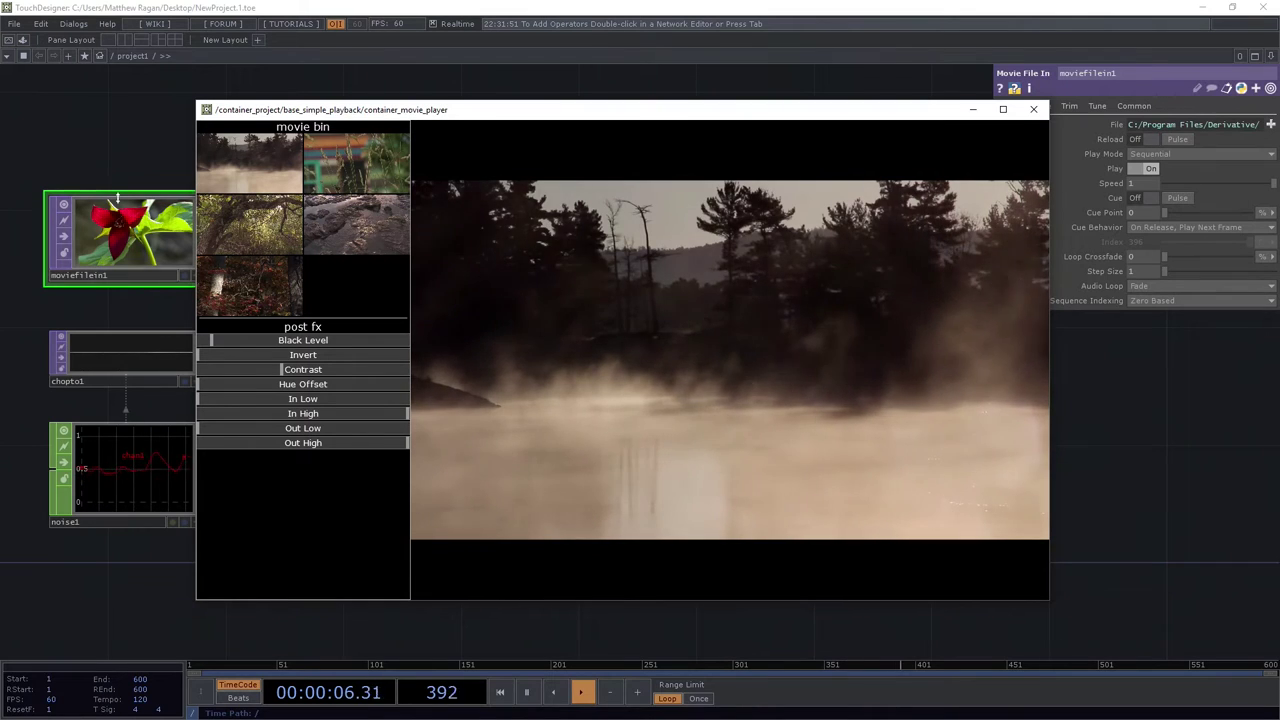
Cycle through the rocks, grass and red-leaf forest clips, ending on the tree clip
{"action": "left_click", "coordinate": [237, 228]}
{"action": "left_click", "coordinate": [338, 228]}
{"action": "left_click", "coordinate": [372, 157]}
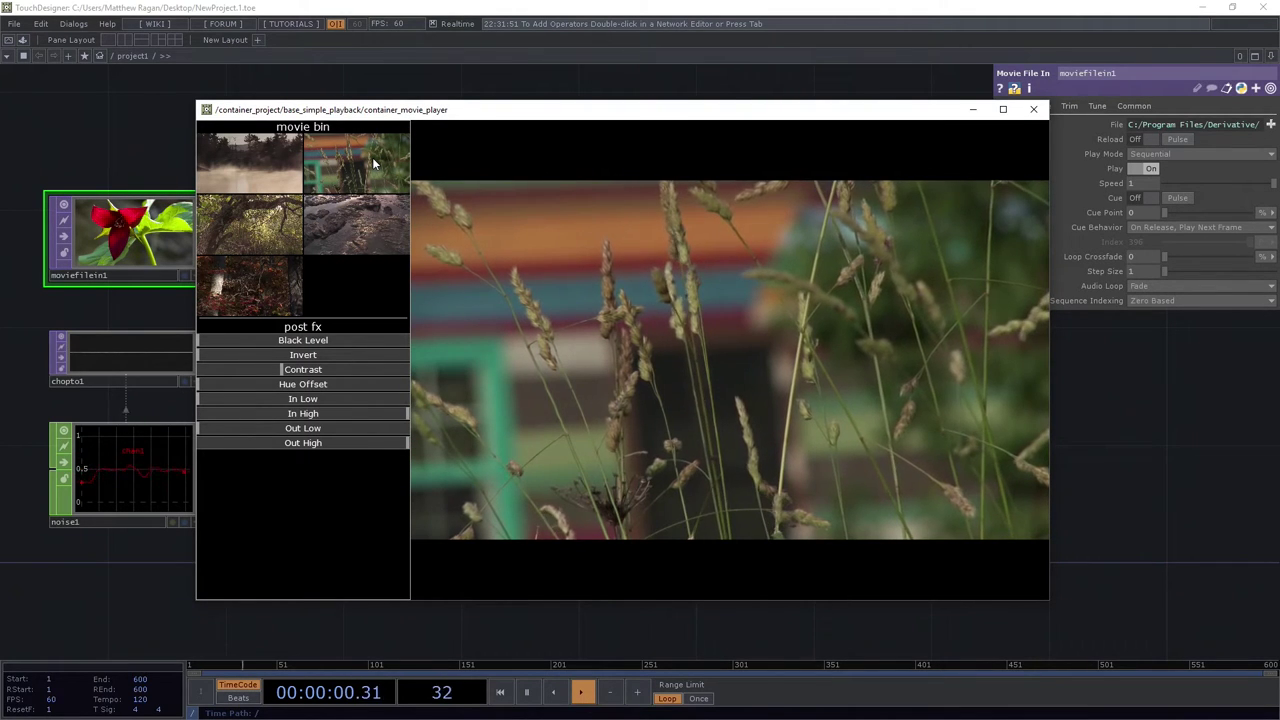
{"action": "left_click", "coordinate": [255, 287]}
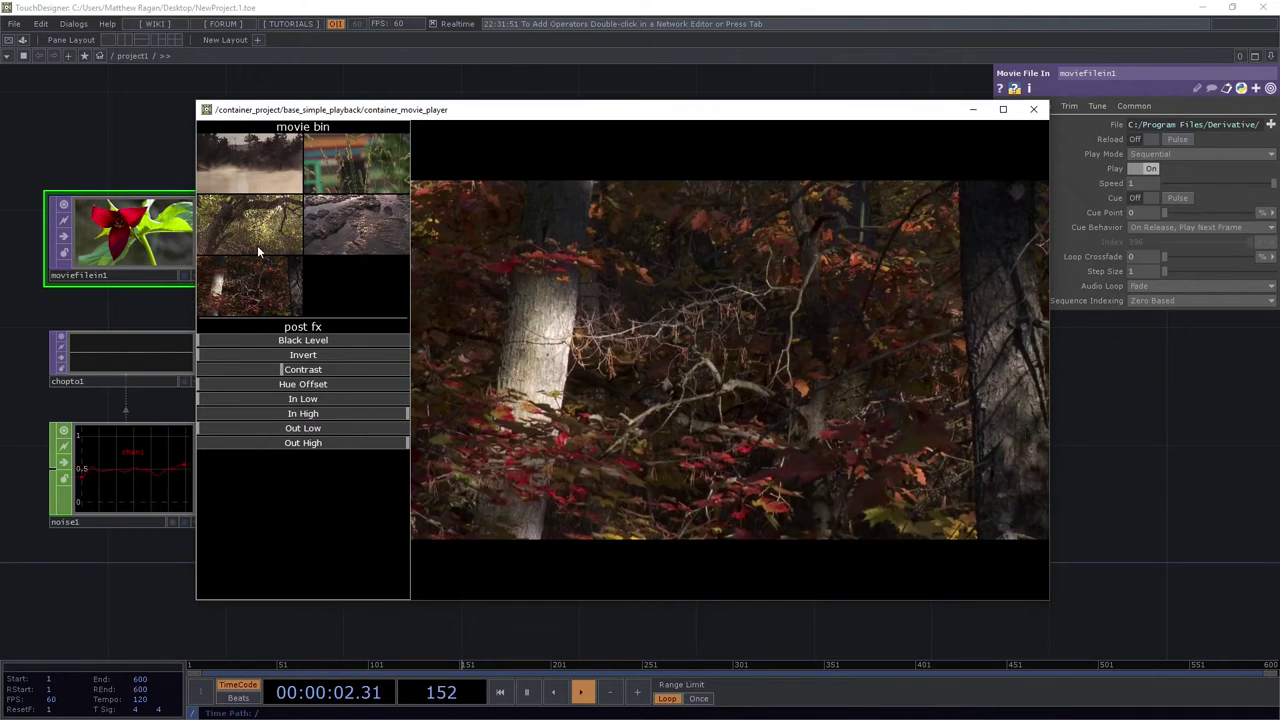
{"action": "left_click", "coordinate": [257, 245]}
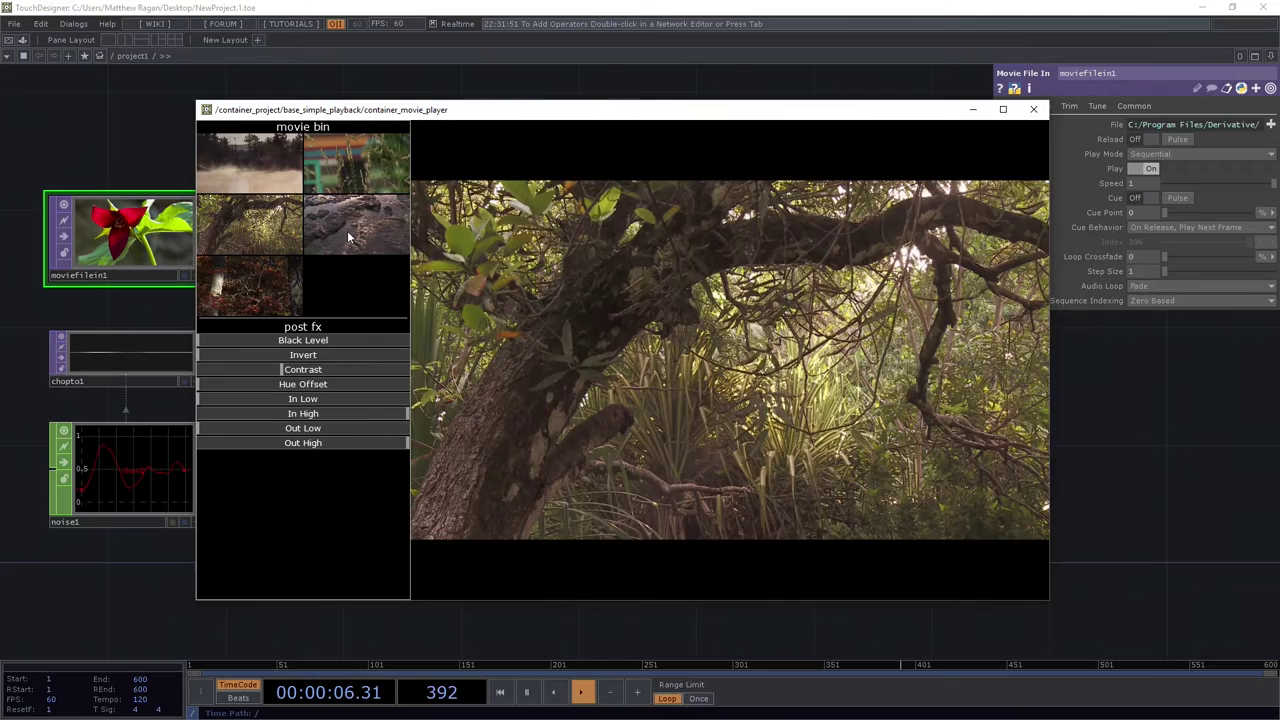
Play the rocks, grass, misty lake, red-leaf forest and tree clips again from the movie bin
{"action": "left_click", "coordinate": [356, 222]}
{"action": "left_click", "coordinate": [364, 157]}
{"action": "left_click", "coordinate": [255, 160]}
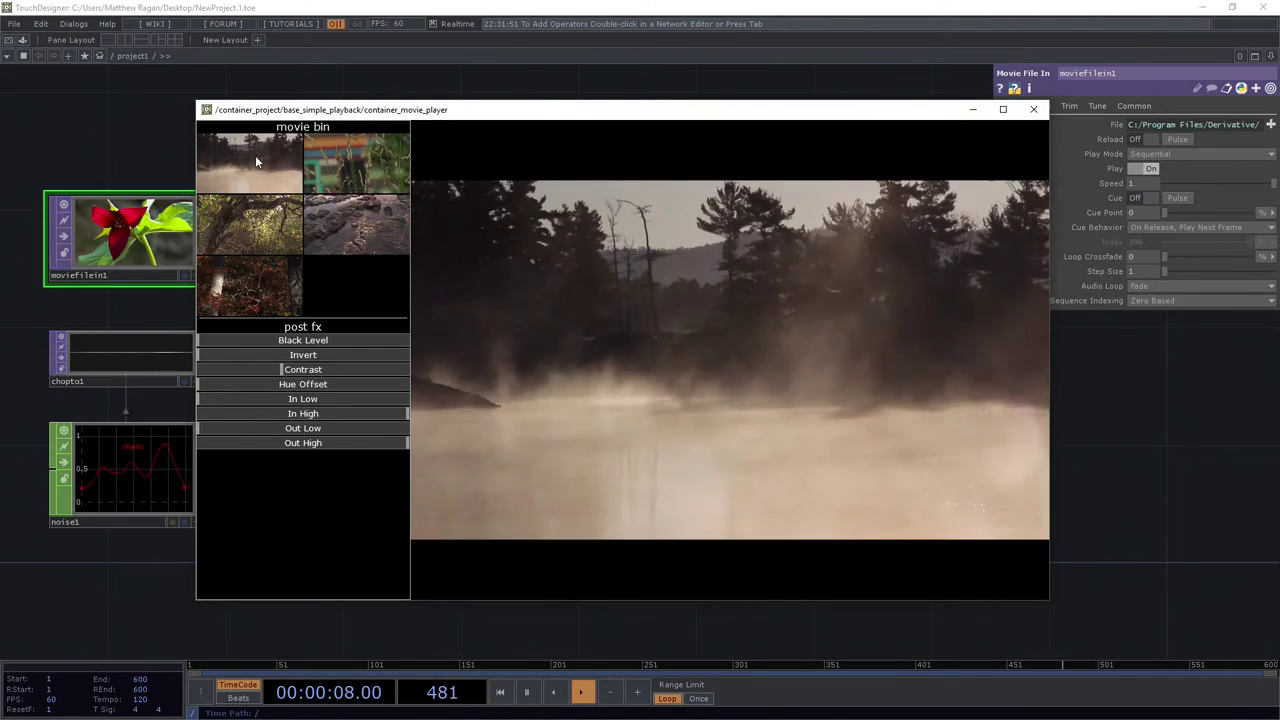
{"action": "left_click", "coordinate": [265, 288]}
{"action": "left_click", "coordinate": [250, 222]}
{"action": "left_click", "coordinate": [350, 200]}
{"action": "left_click", "coordinate": [350, 185]}
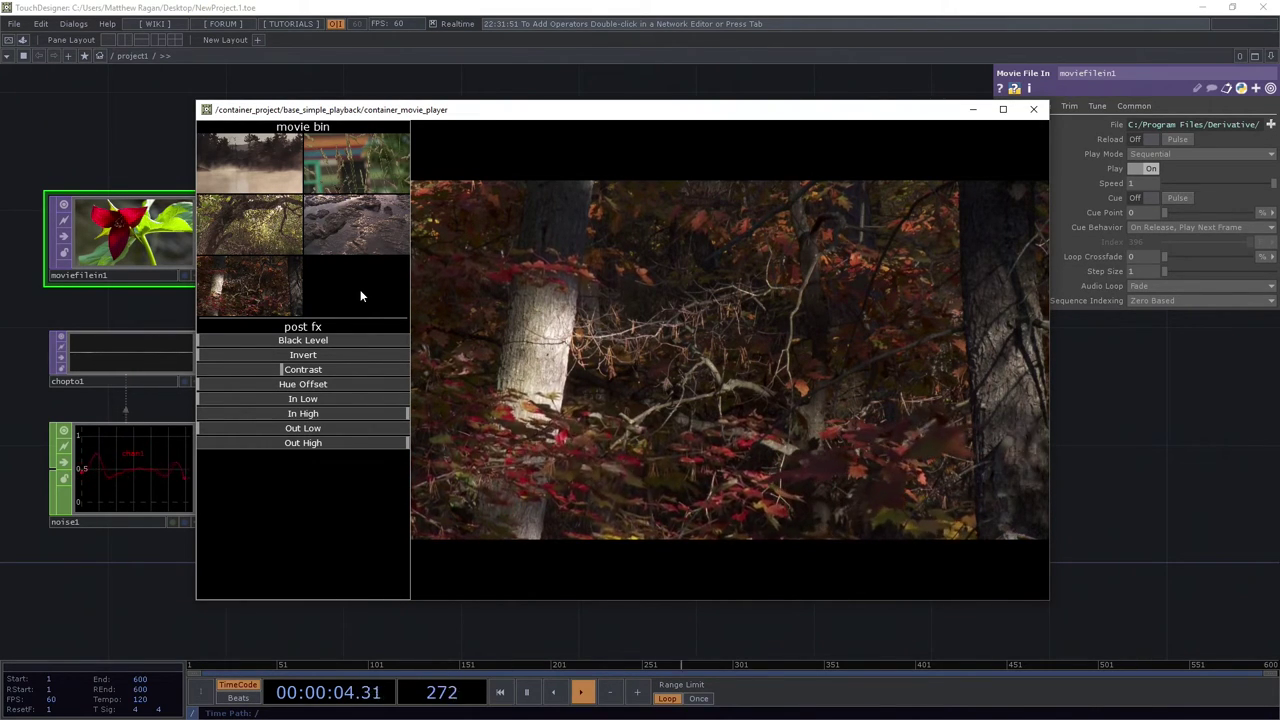
Close the movie player and box-select all six example operators for deletion
{"action": "left_click", "coordinate": [1036, 114]}
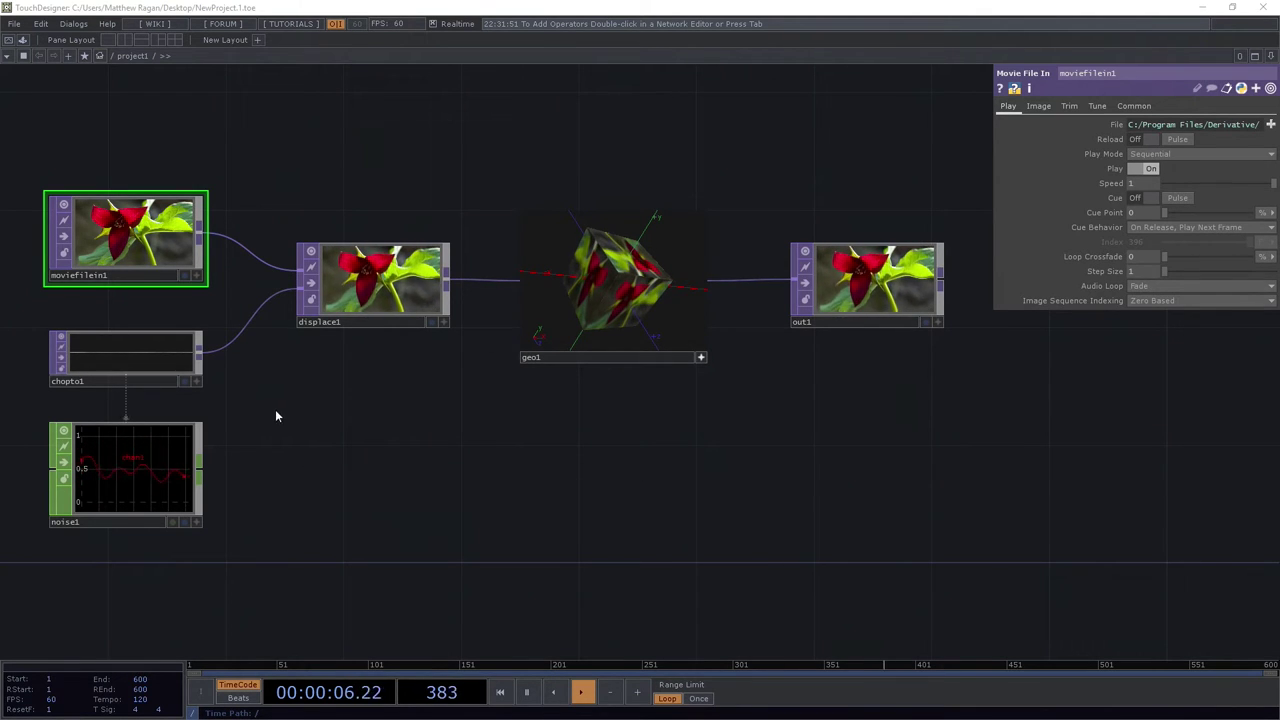
{"action": "left_click_drag", "start_coordinate": [500, 455], "coordinate": [509, 462]}
{"action": "scroll", "coordinate": [508, 462], "scroll_direction": "down", "scroll_amount": 3}
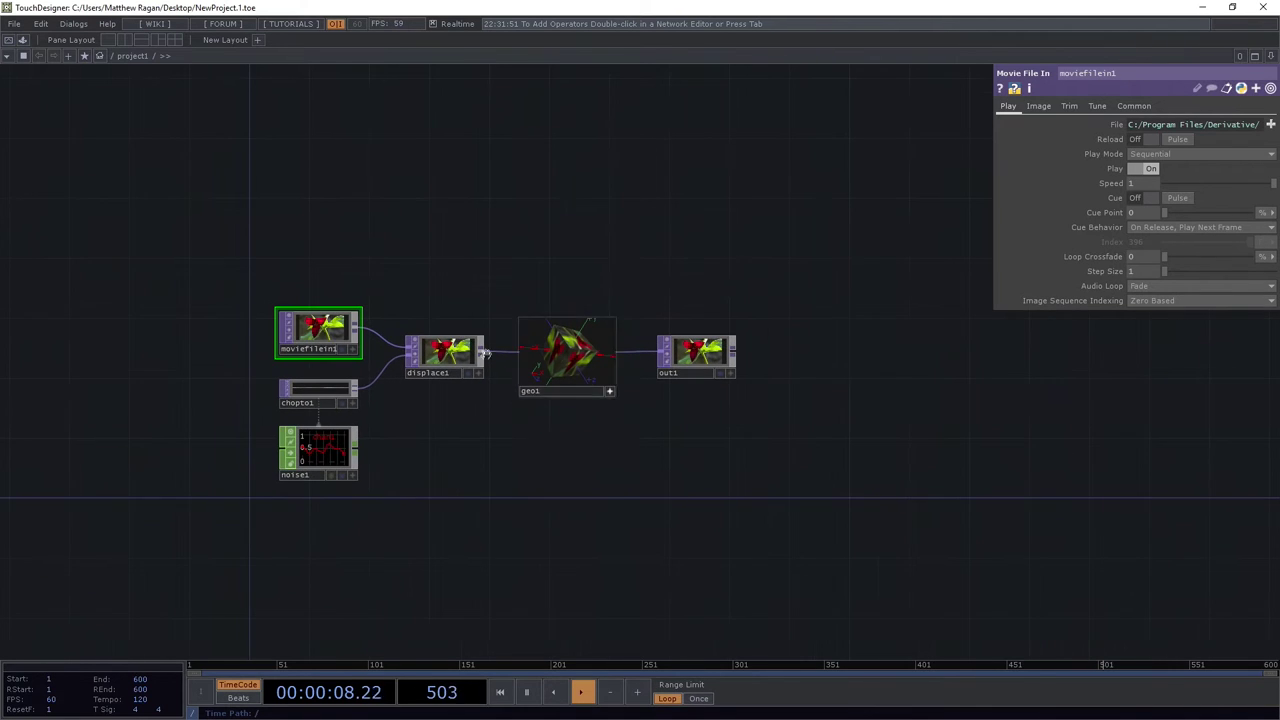
{"action": "right_click_drag", "start_coordinate": [114, 218], "coordinate": [896, 553]}
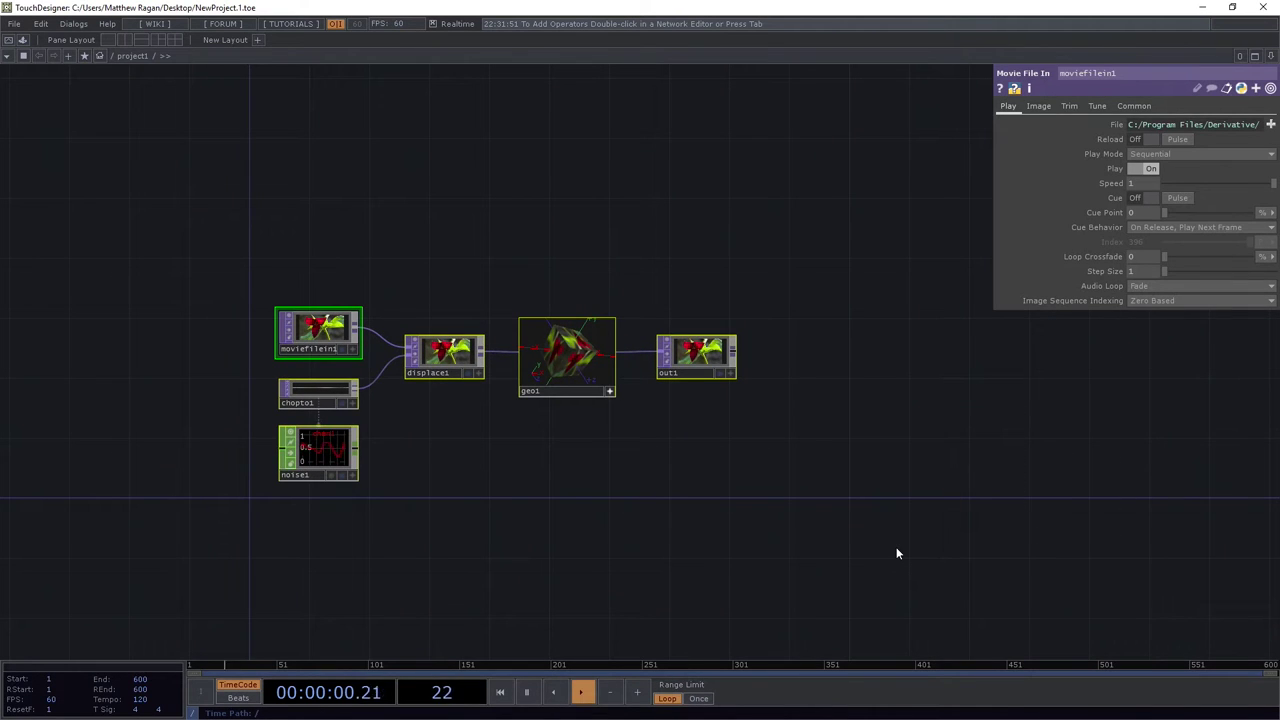
{"action": "scroll", "coordinate": [451, 489], "scroll_direction": "up", "scroll_amount": 3}
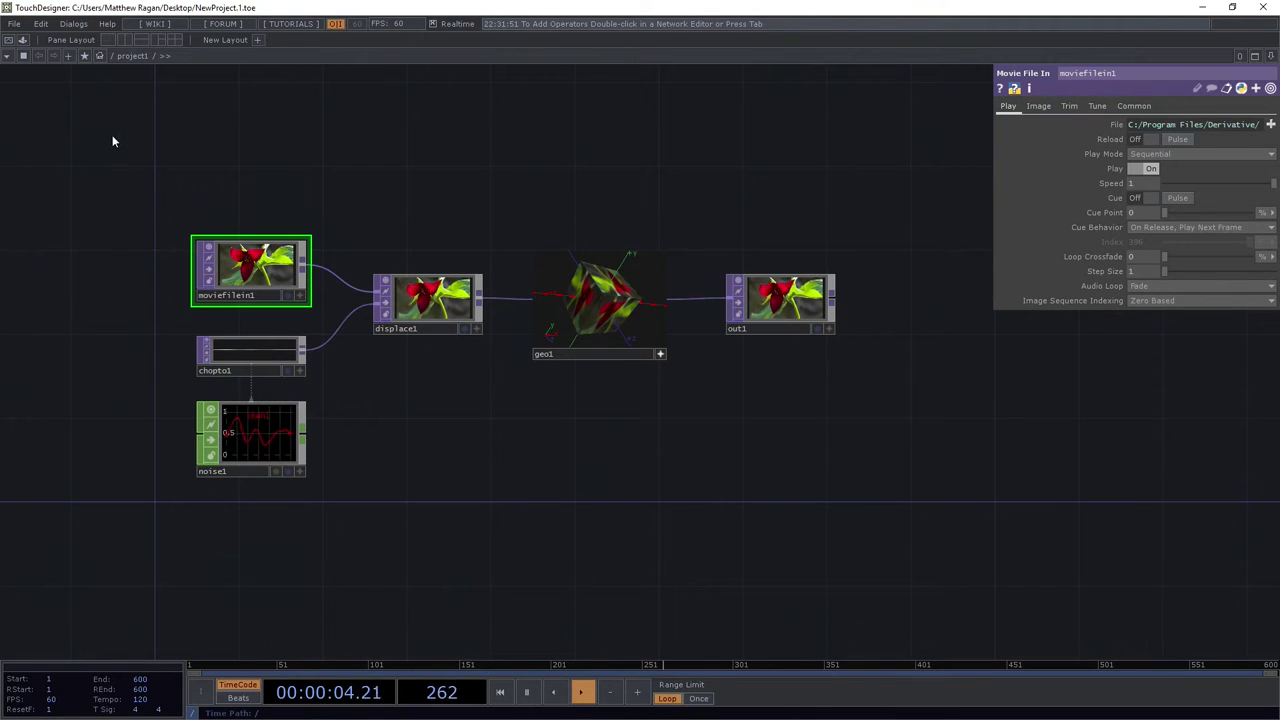
{"action": "left_click_drag", "start_coordinate": [196, 177], "coordinate": [865, 544]}
{"action": "key", "text": "Delete"}
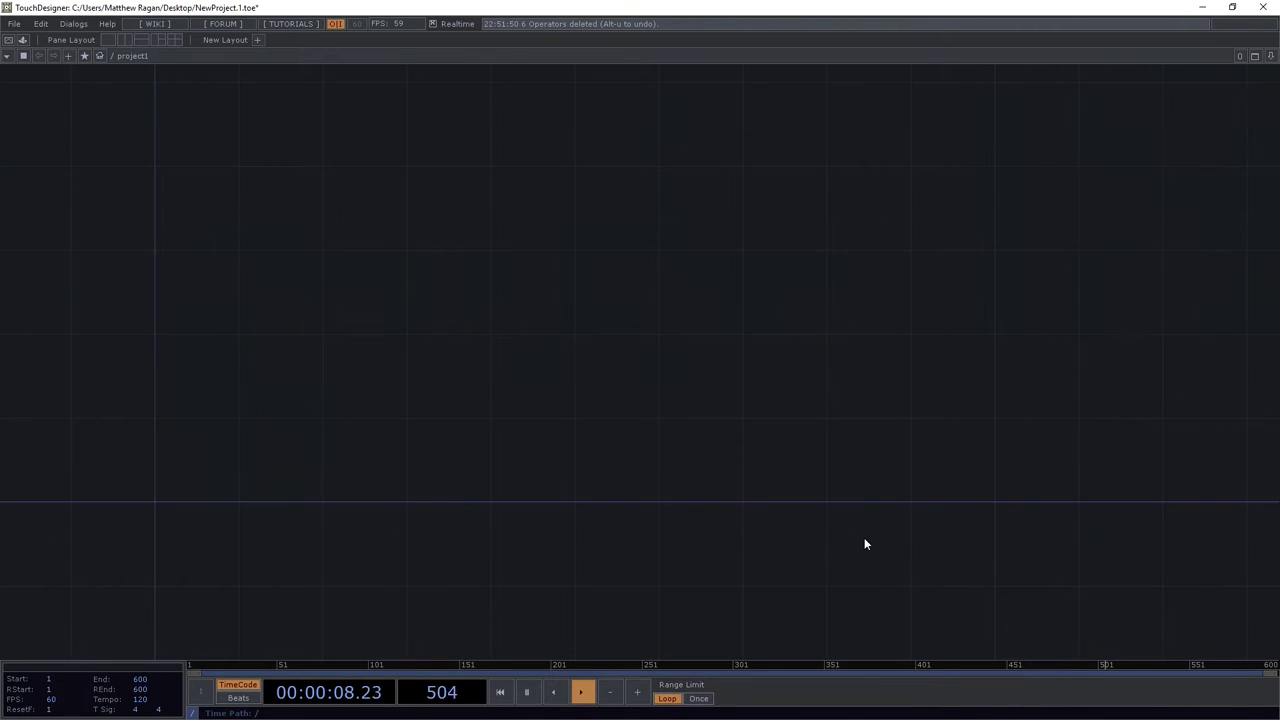
{"action": "key", "text": "h"}
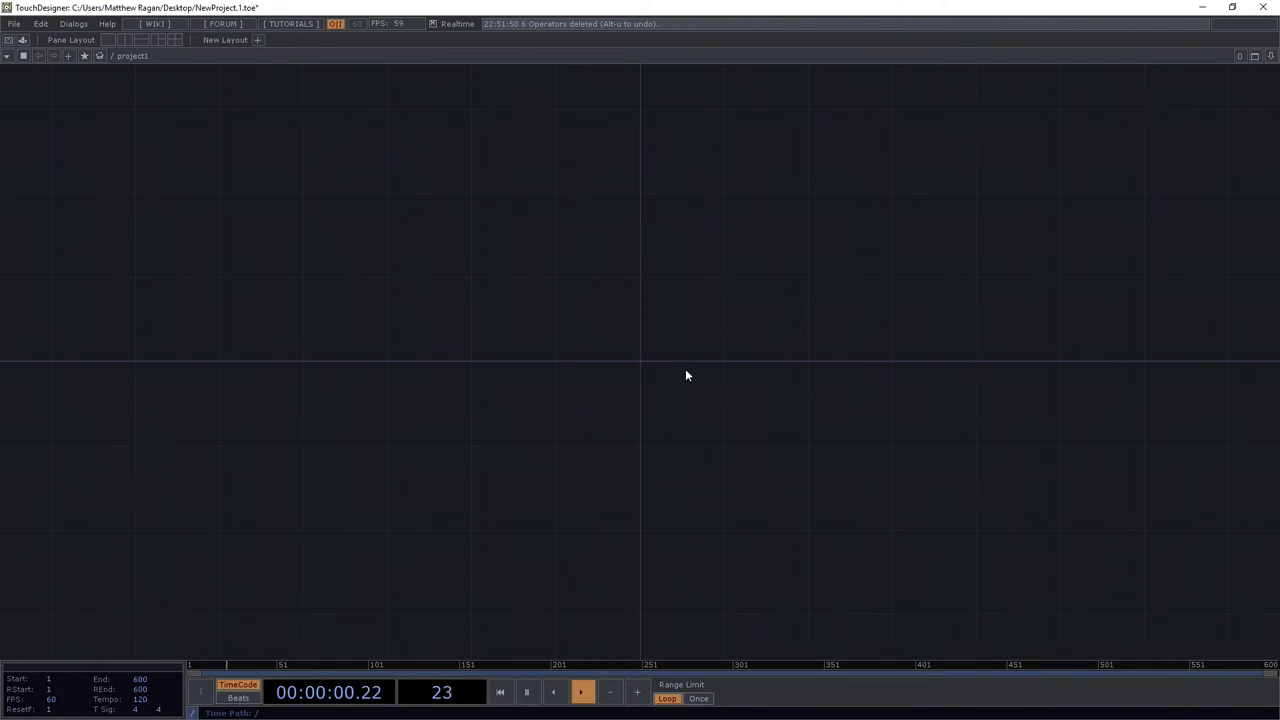
{"action": "scroll", "coordinate": [850, 300], "scroll_direction": "up", "scroll_amount": 2}
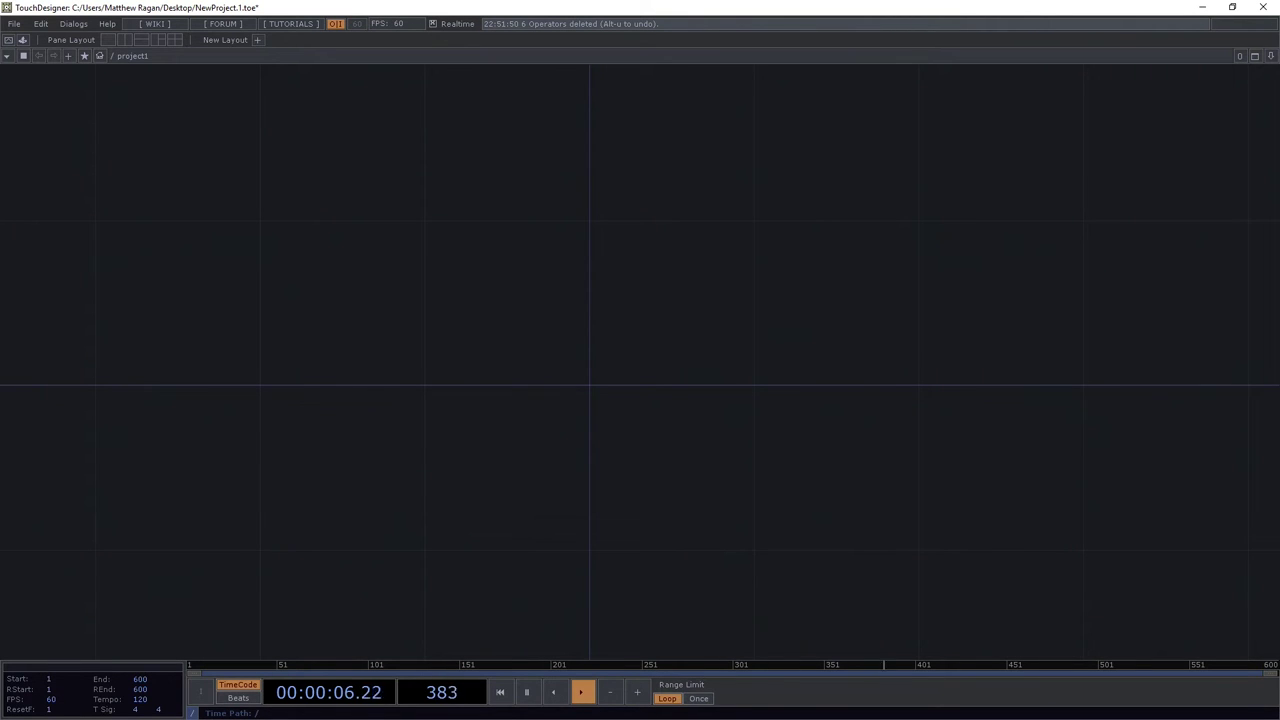
{"action": "key", "text": "F1"}
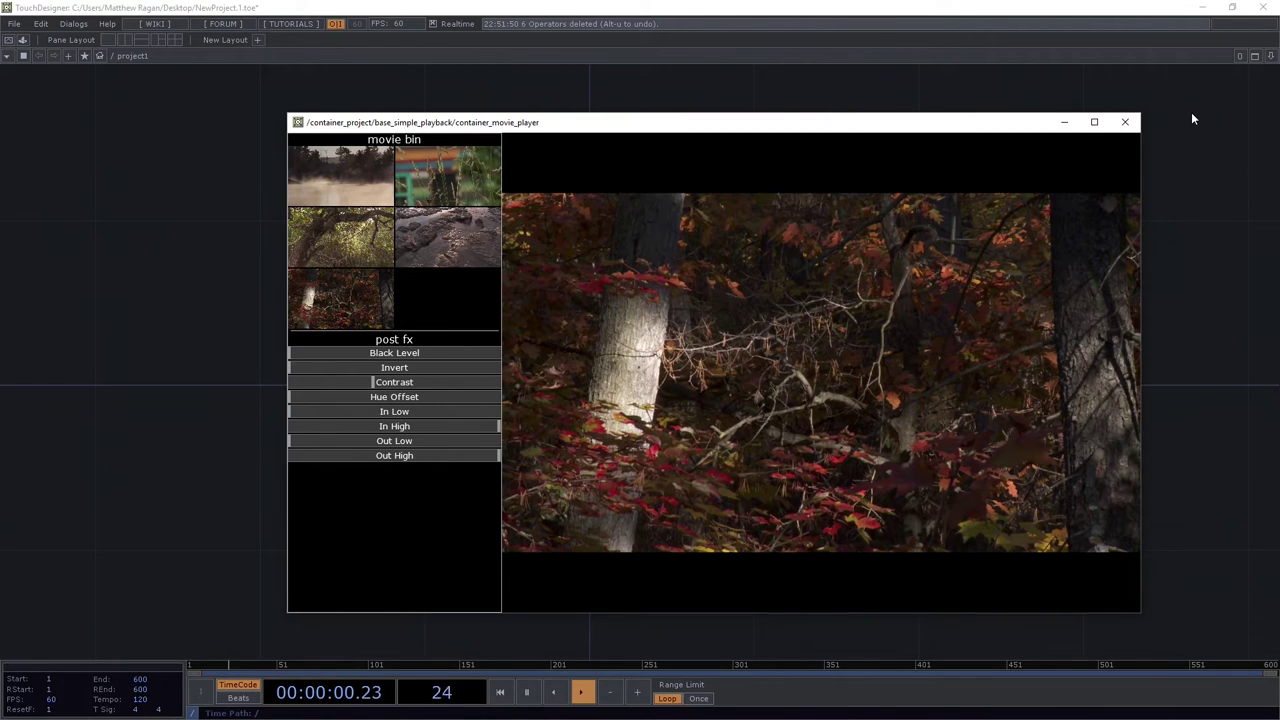
{"action": "left_click", "coordinate": [1124, 121]}
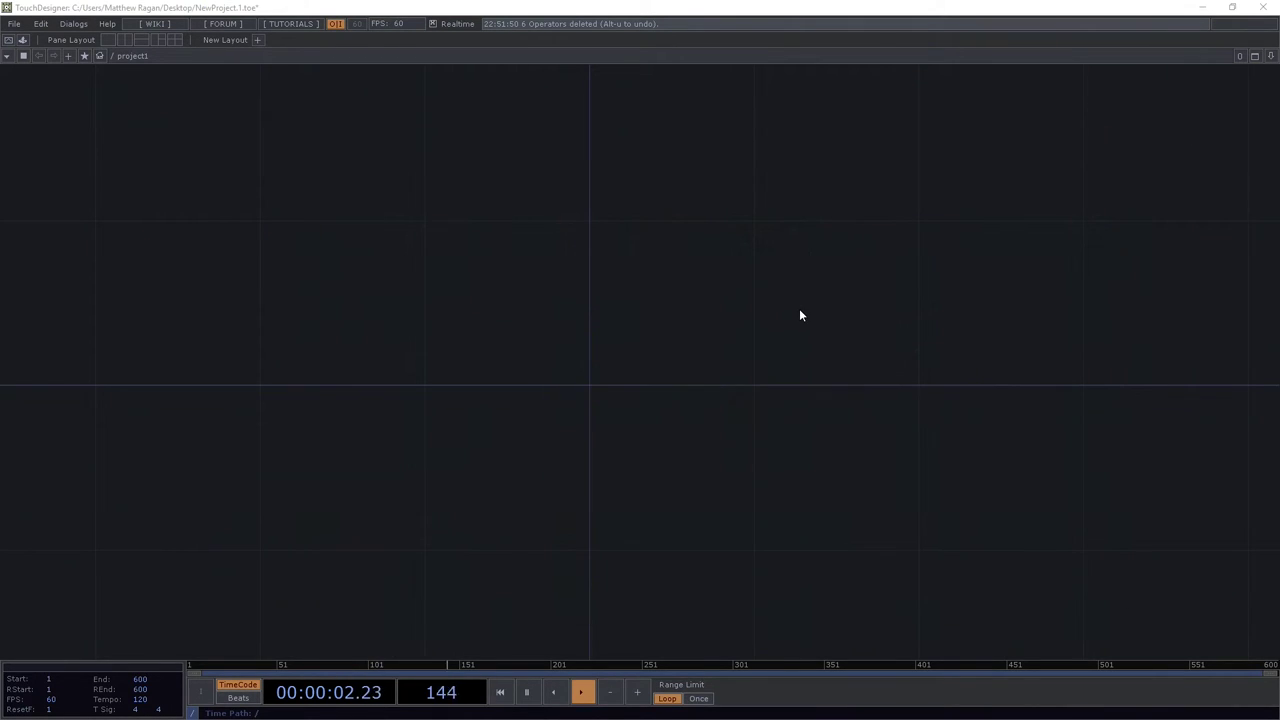
Create a Container COMP from OP Create and place it in the network
{"action": "key", "text": "Tab"}
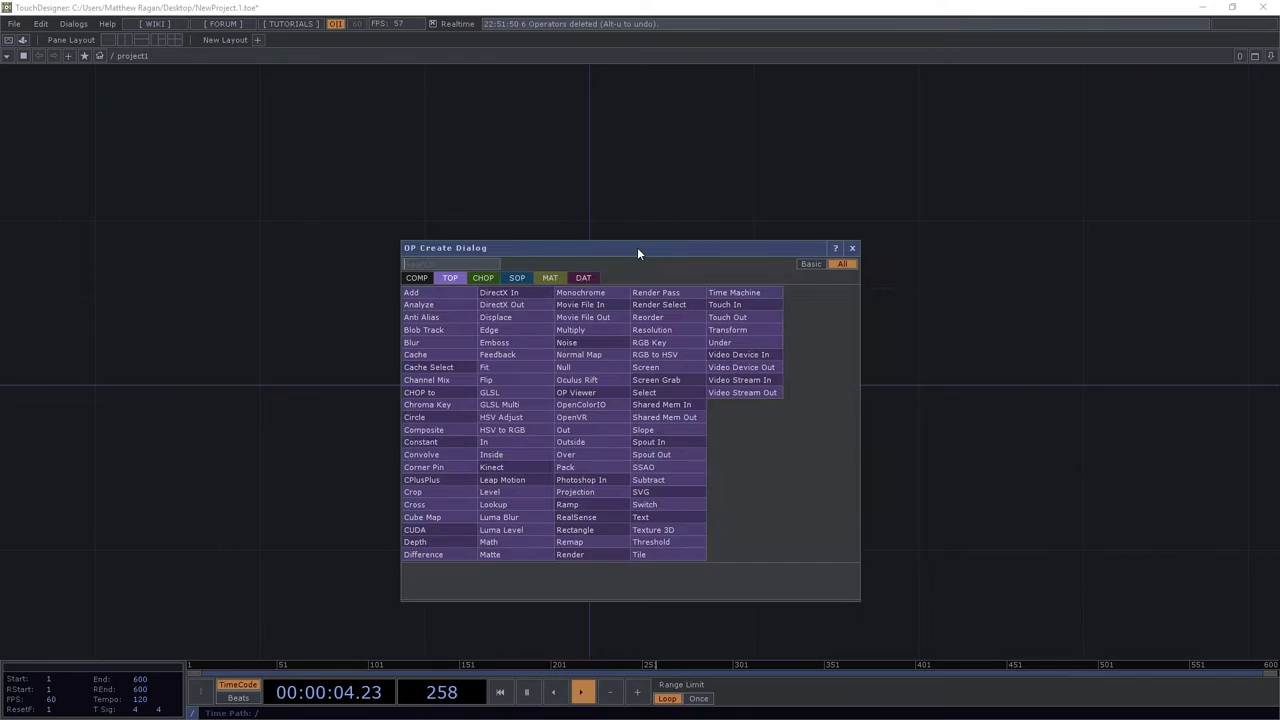
{"action": "left_click", "coordinate": [415, 279]}
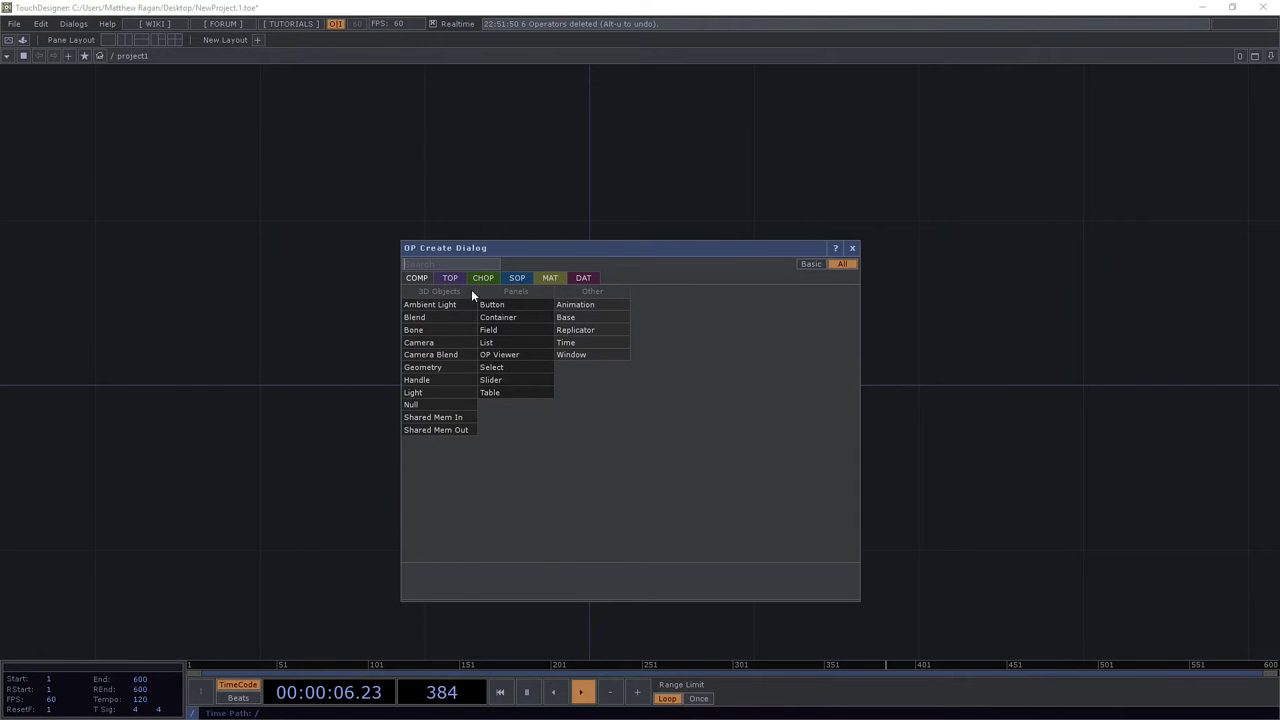
{"action": "left_click", "coordinate": [498, 317]}
{"action": "left_click", "coordinate": [732, 260]}
{"action": "key", "text": "h"}
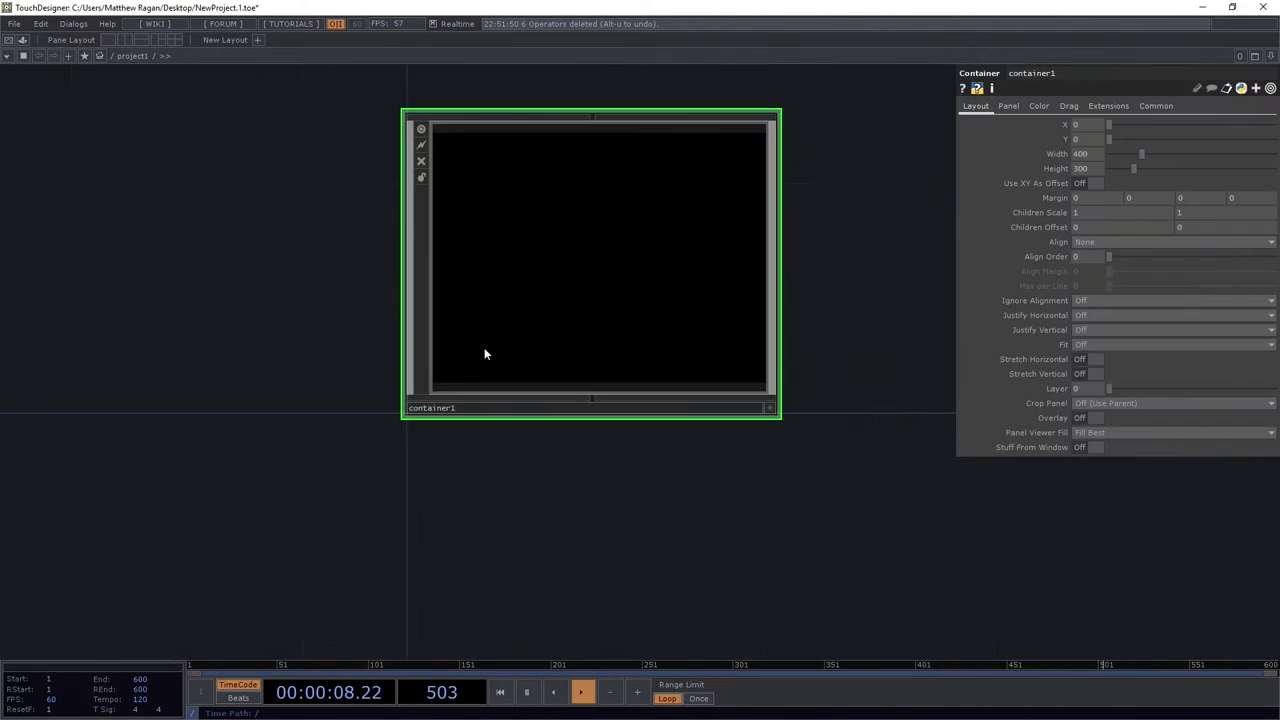
{"action": "scroll", "coordinate": [380, 420], "scroll_direction": "down", "scroll_amount": 3}
Copy-paste the container and position container2 beside container1
{"action": "key", "text": "ctrl+c"}
{"action": "key", "text": "ctrl+v"}
{"action": "left_click", "coordinate": [364, 572]}
{"action": "left_click_drag", "start_coordinate": [429, 508], "coordinate": [640, 377]}
{"action": "scroll", "coordinate": [640, 377], "scroll_direction": "up", "scroll_amount": 4}
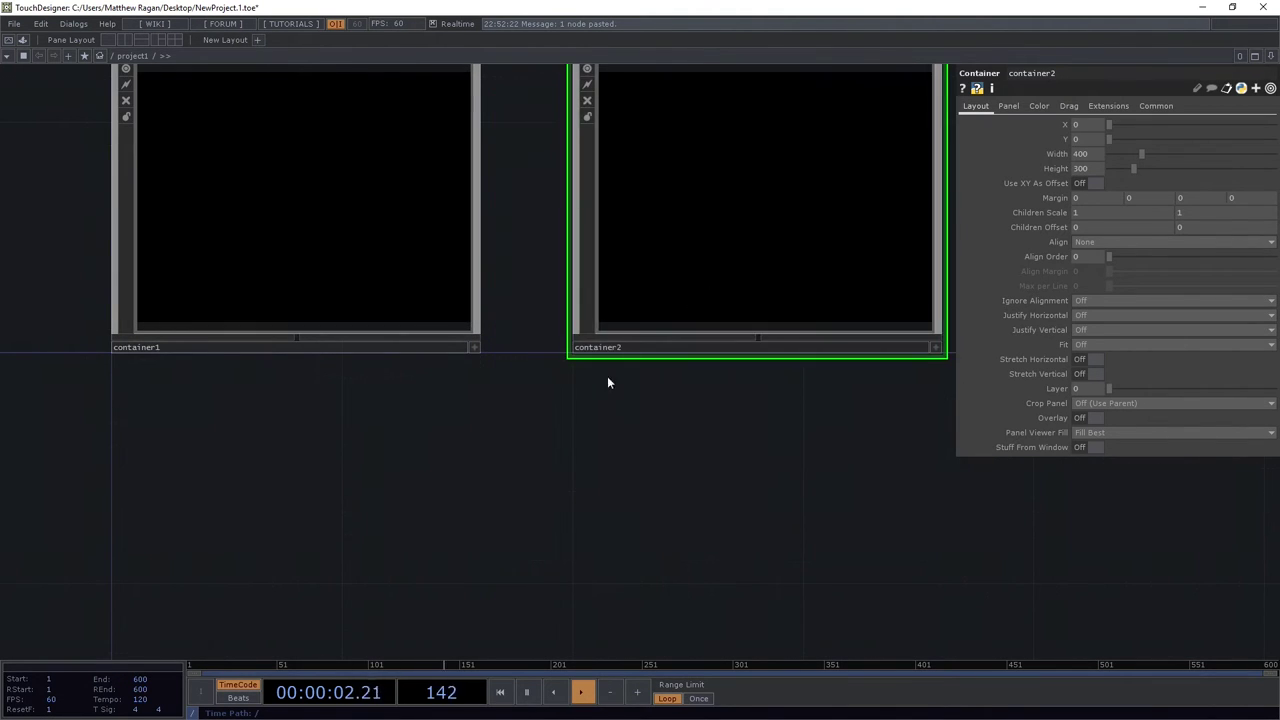
{"action": "scroll", "coordinate": [606, 371], "scroll_direction": "down", "scroll_amount": 4}
Rename the two containers container_ui and container_output
{"action": "left_click", "coordinate": [438, 385]}
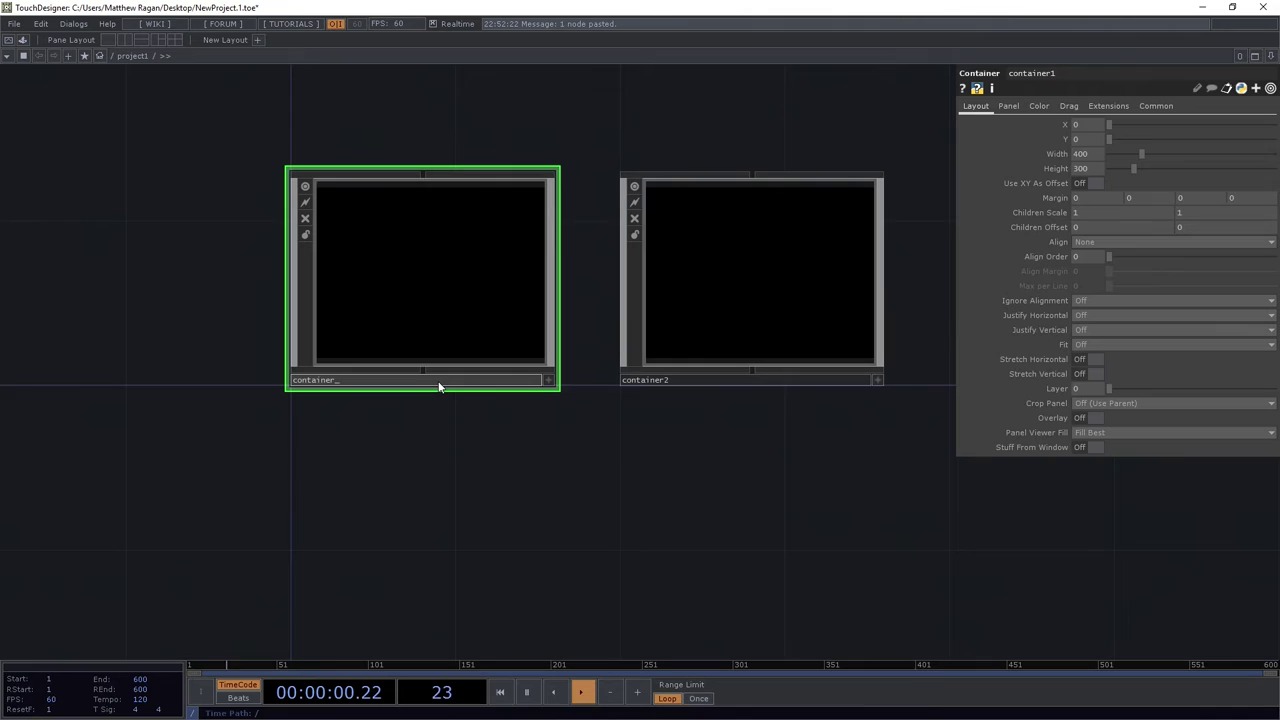
{"action": "key", "text": "Return"}
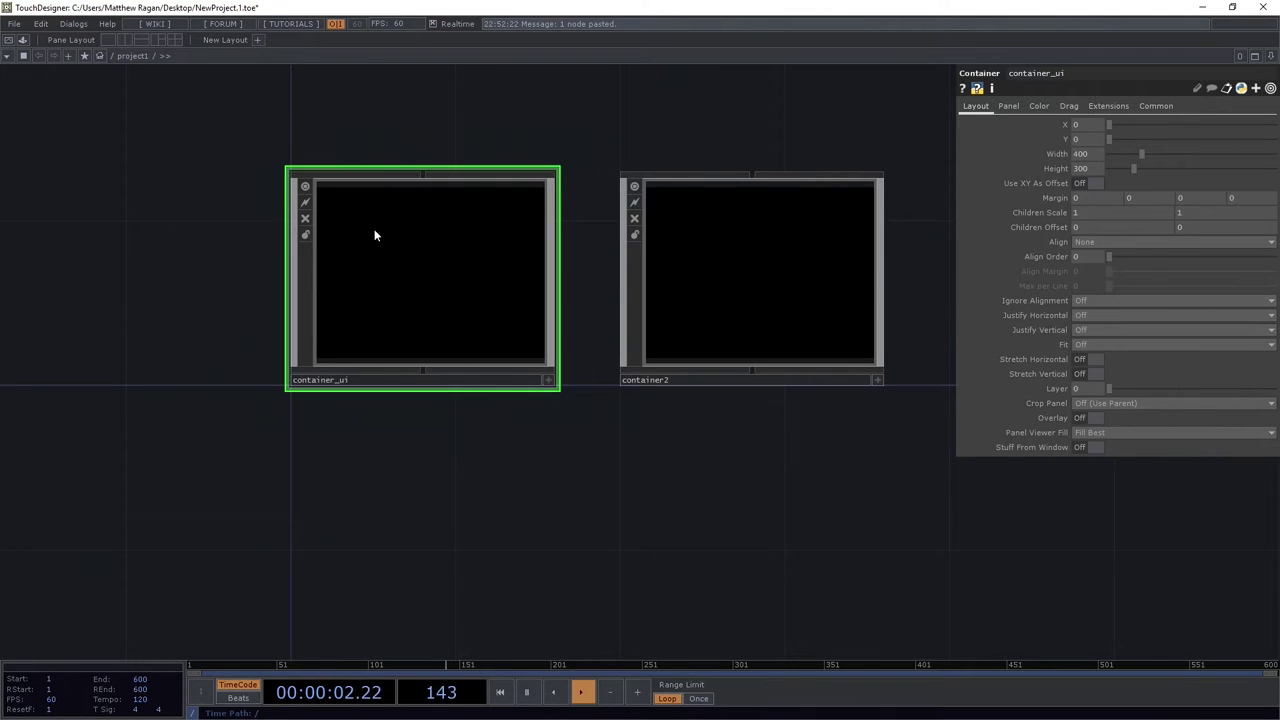
{"action": "left_click", "coordinate": [765, 384]}
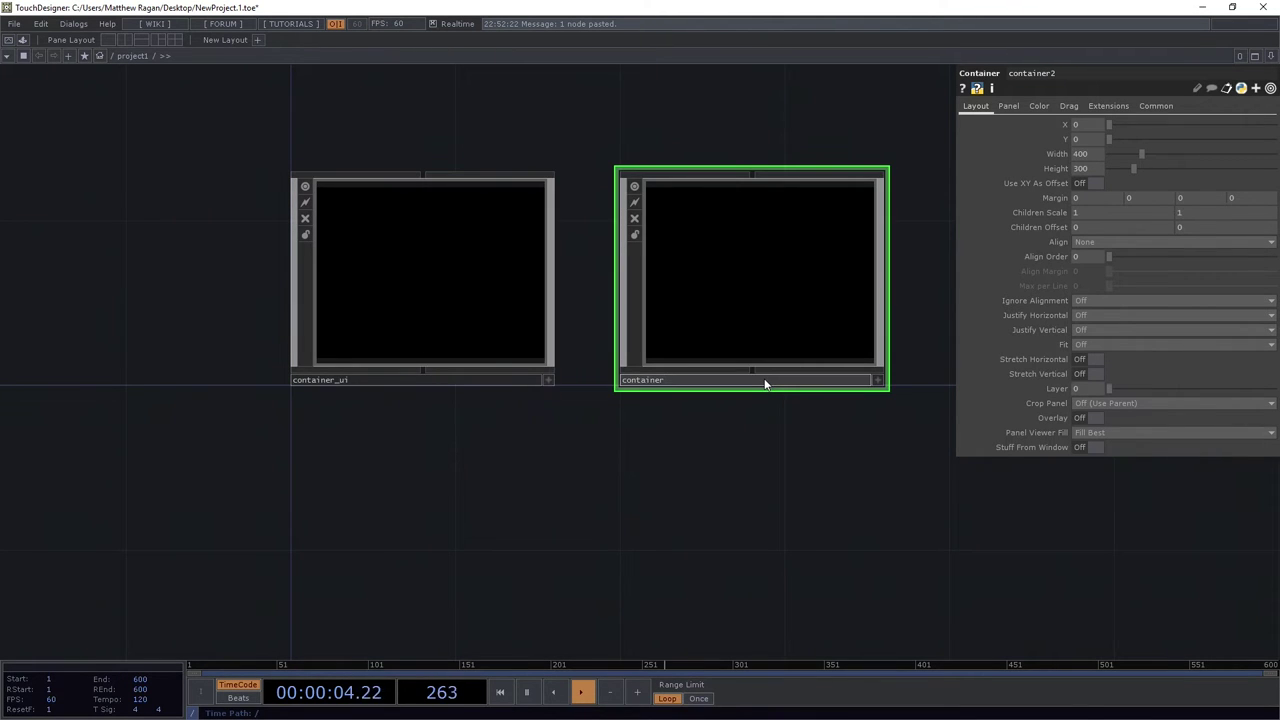
{"action": "key", "text": "Return"}
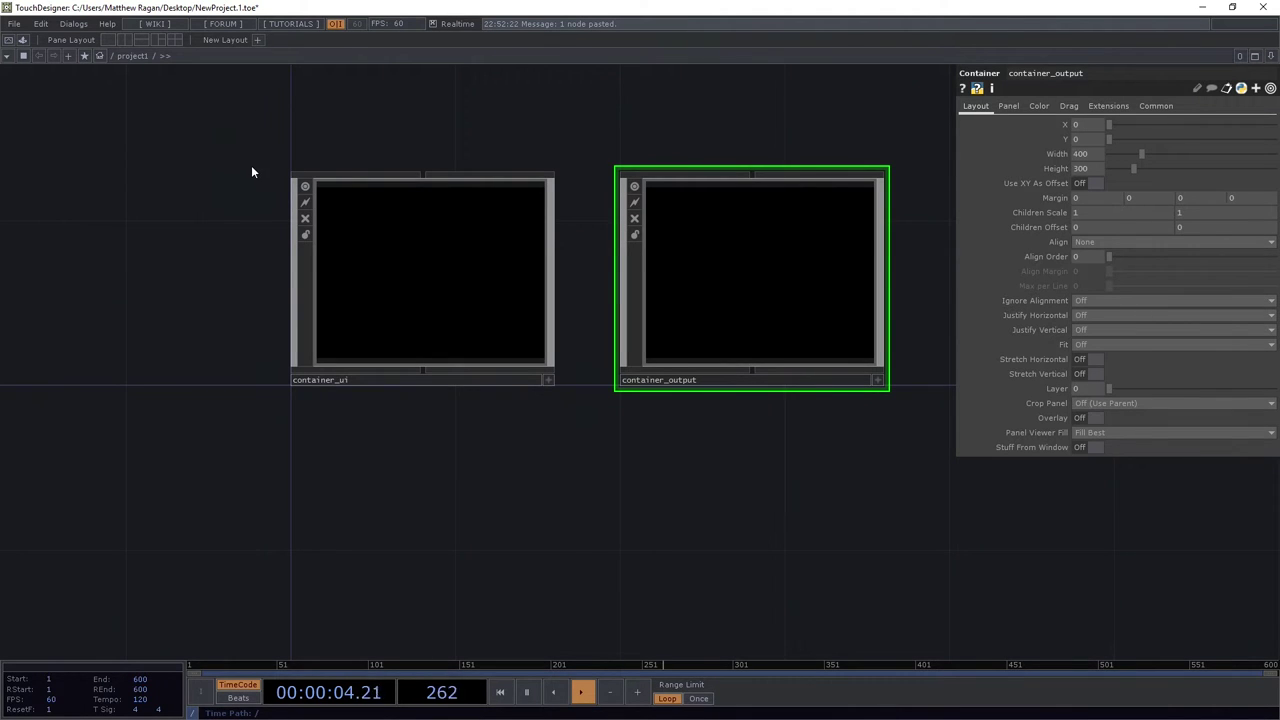
Enter project1 and display the containers' parameters
{"action": "left_click_drag", "start_coordinate": [200, 211], "coordinate": [255, 386]}
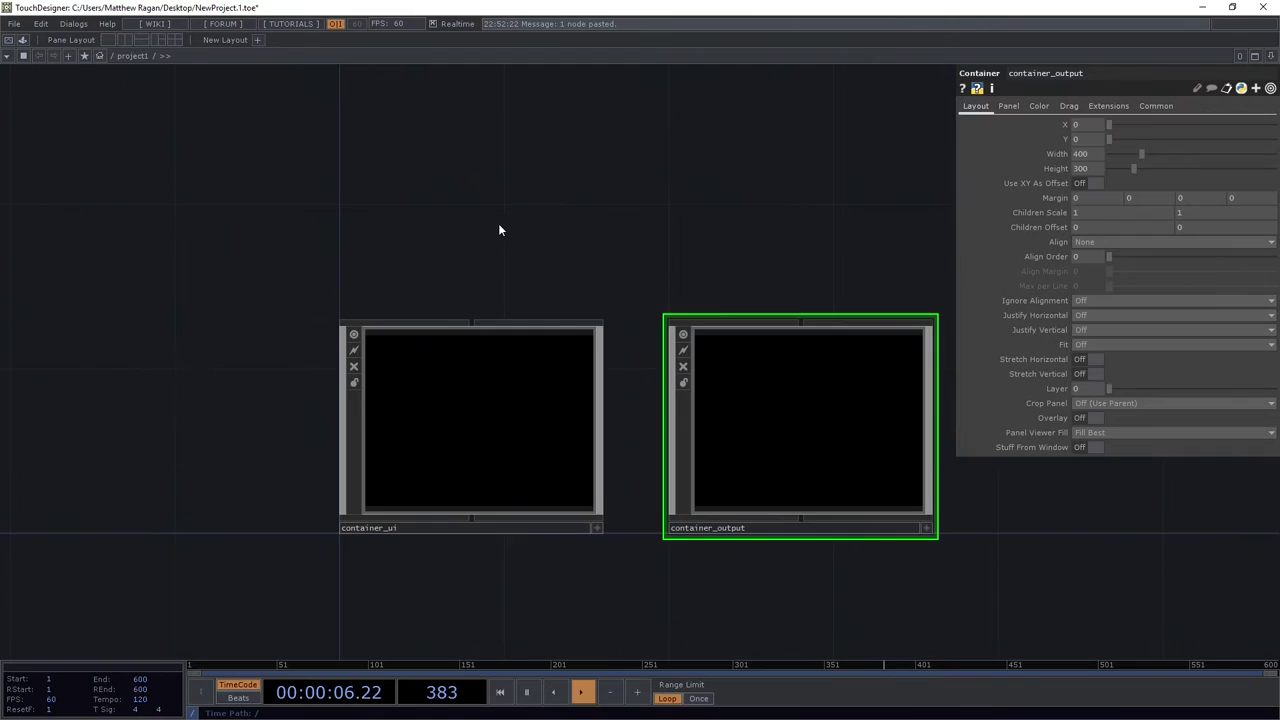
{"action": "scroll", "coordinate": [500, 225], "scroll_direction": "down", "scroll_amount": 5}
{"action": "scroll", "coordinate": [486, 340], "scroll_direction": "down", "scroll_amount": 3}
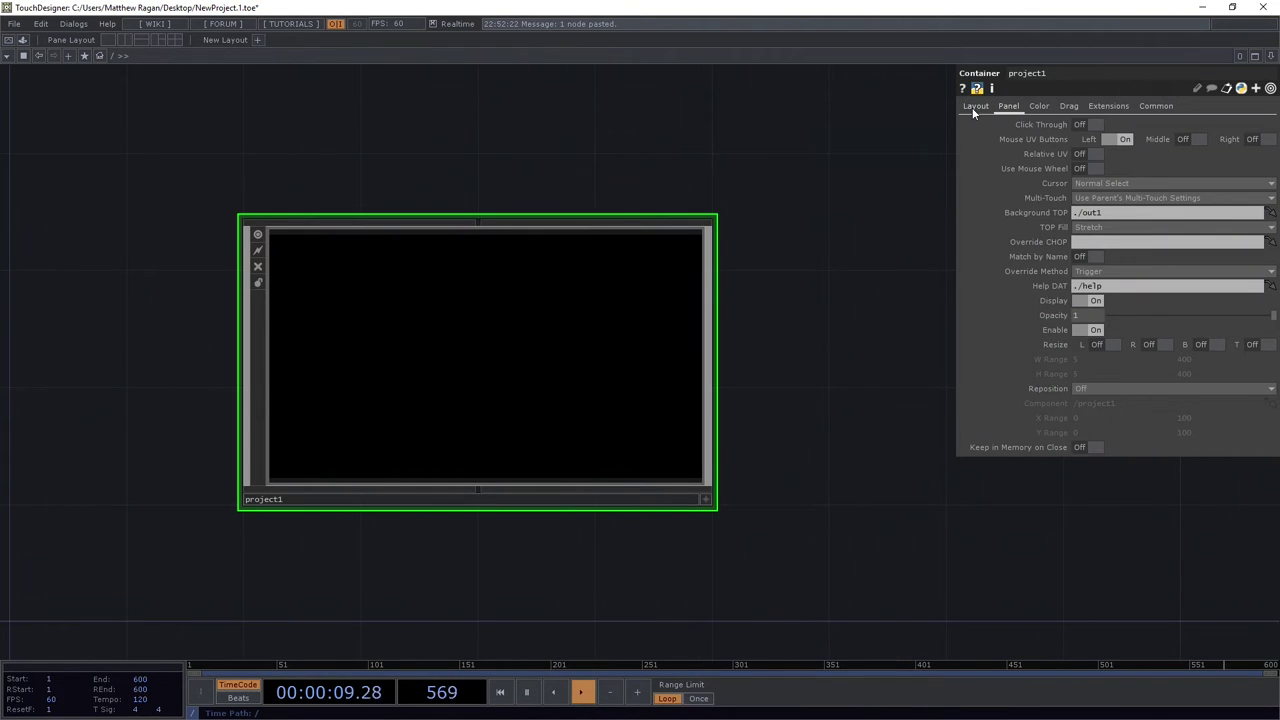
{"action": "left_click", "coordinate": [974, 107]}
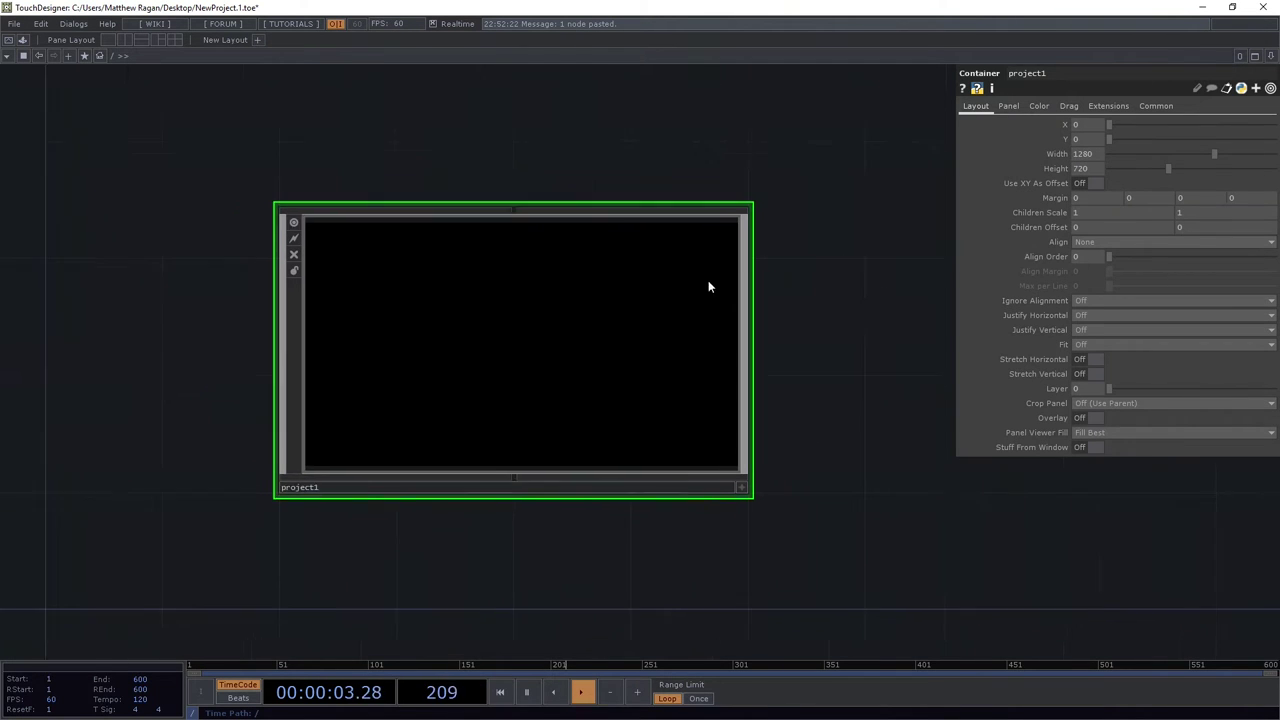
{"action": "key", "text": "i"}
{"action": "key", "text": "p"}
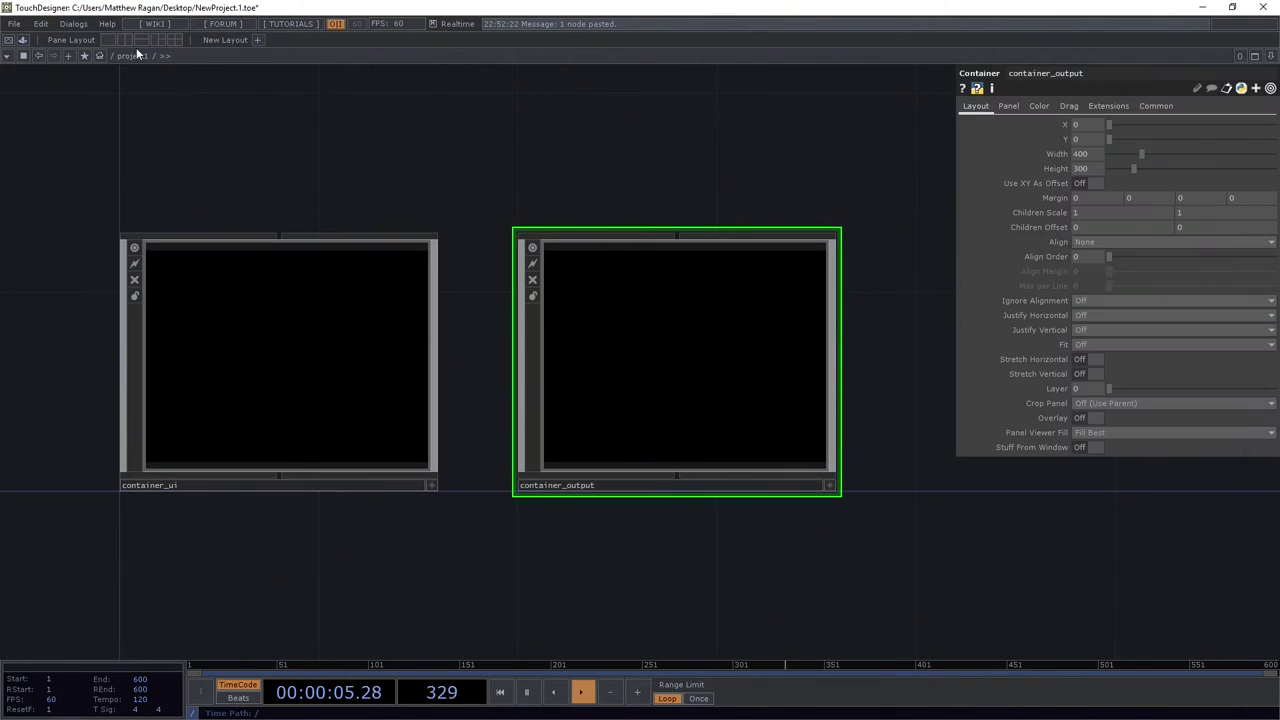
Split the workspace into two panes and make the left pane a Panel viewer
{"action": "left_click", "coordinate": [125, 42]}
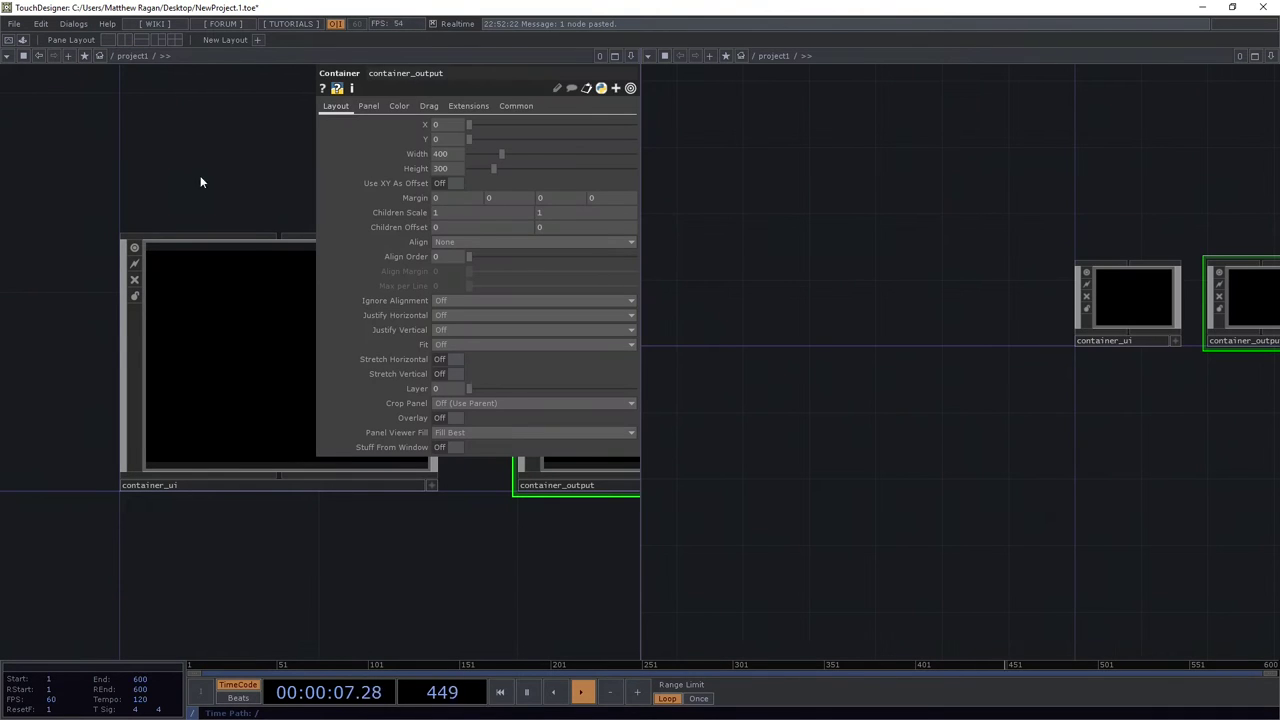
{"action": "left_click", "coordinate": [8, 56]}
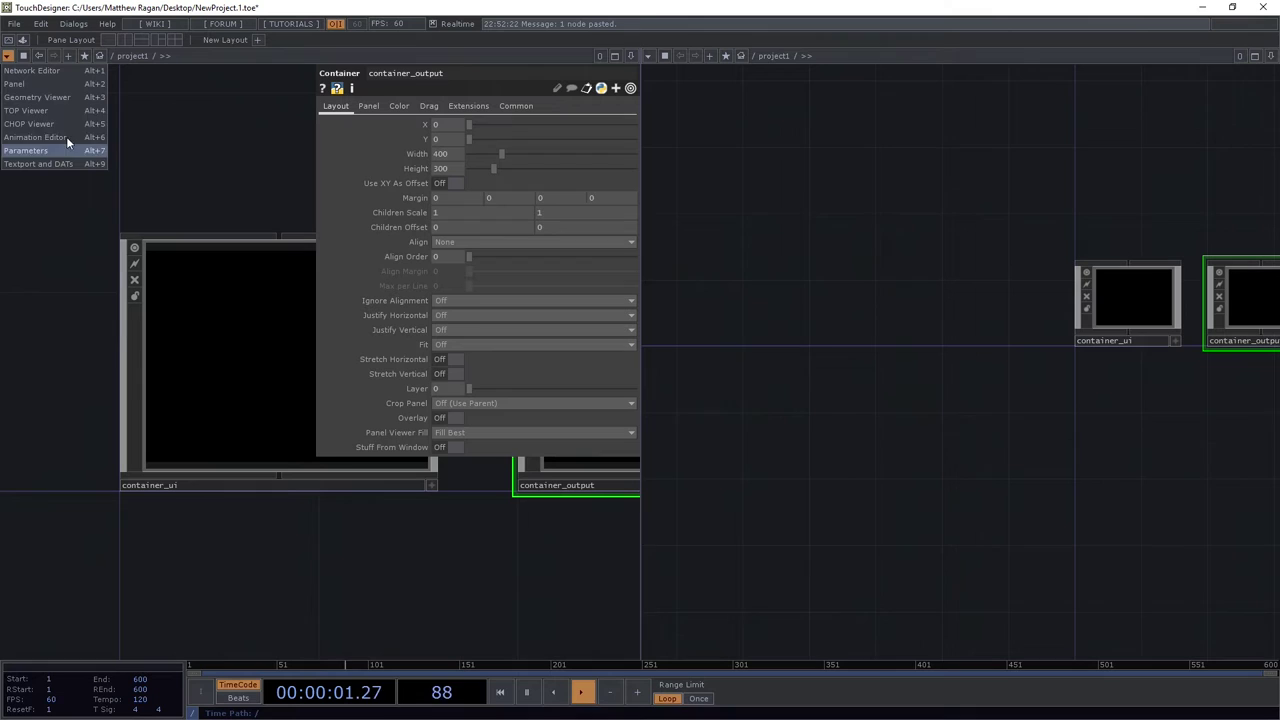
{"action": "left_click", "coordinate": [75, 86]}
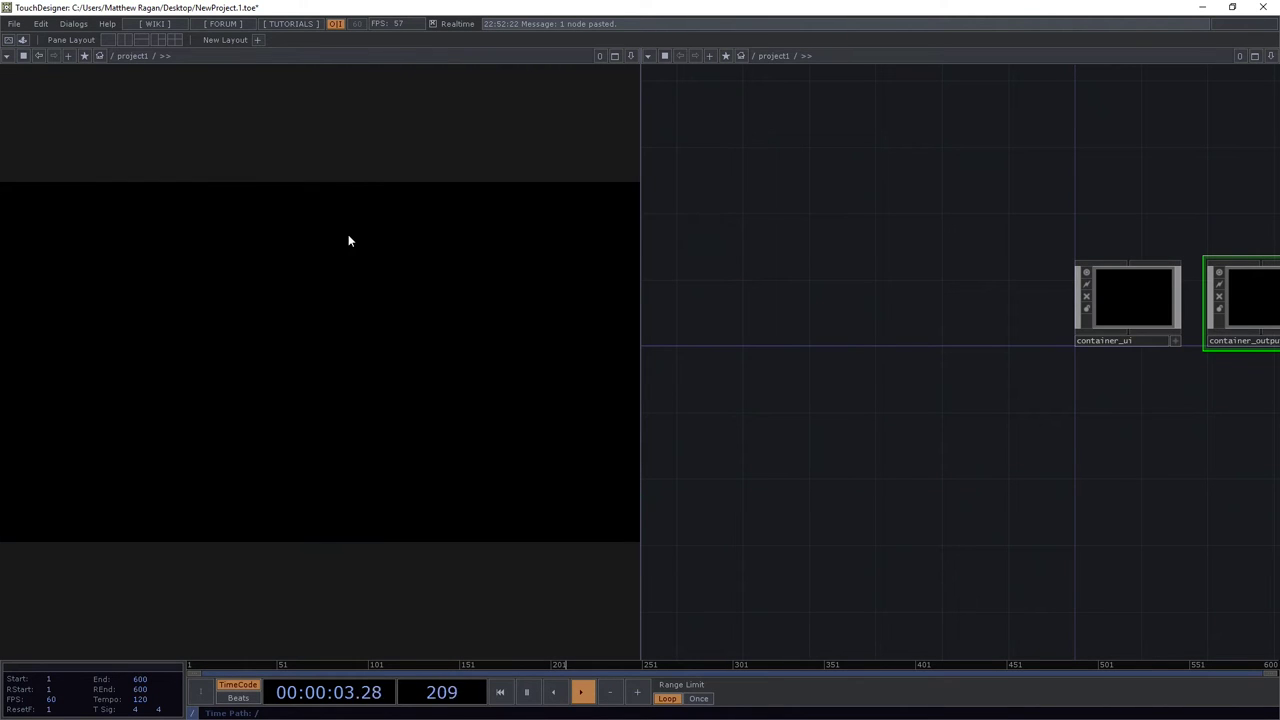
{"action": "key", "text": "u"}
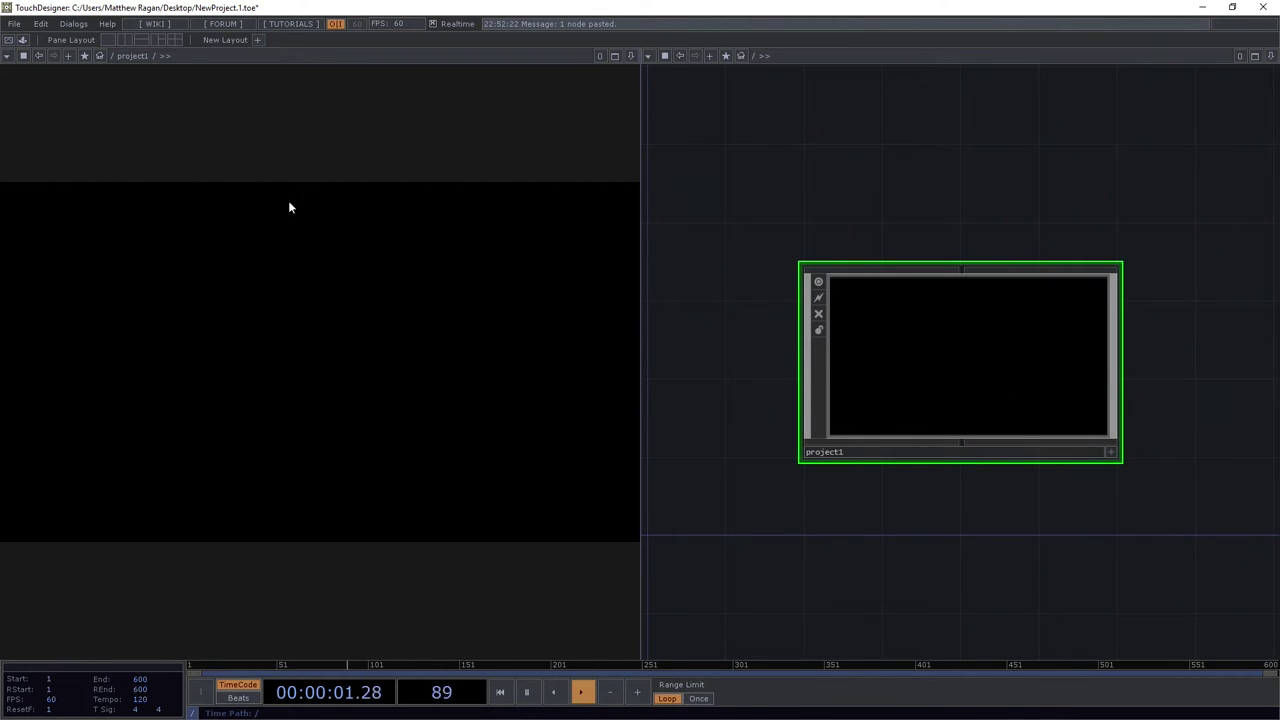
Select container_ui in project1 and show its Color parameter page
{"action": "key", "text": "i"}
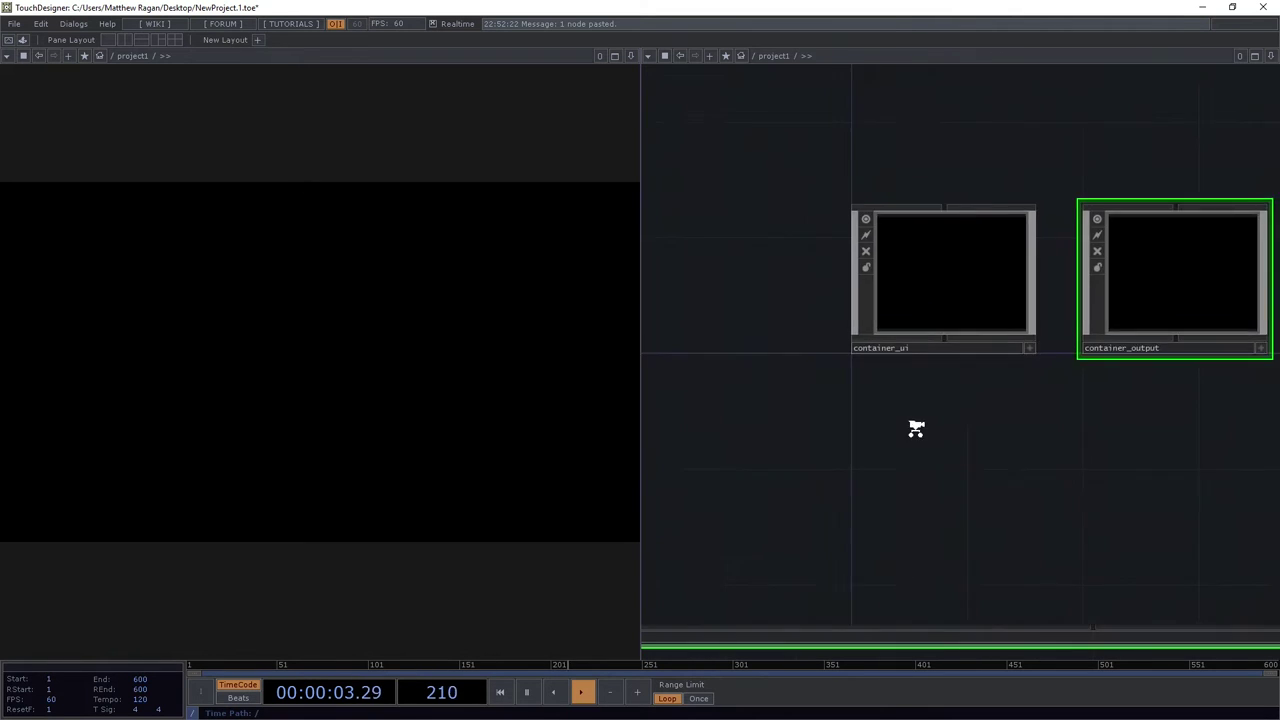
{"action": "key", "text": "p"}
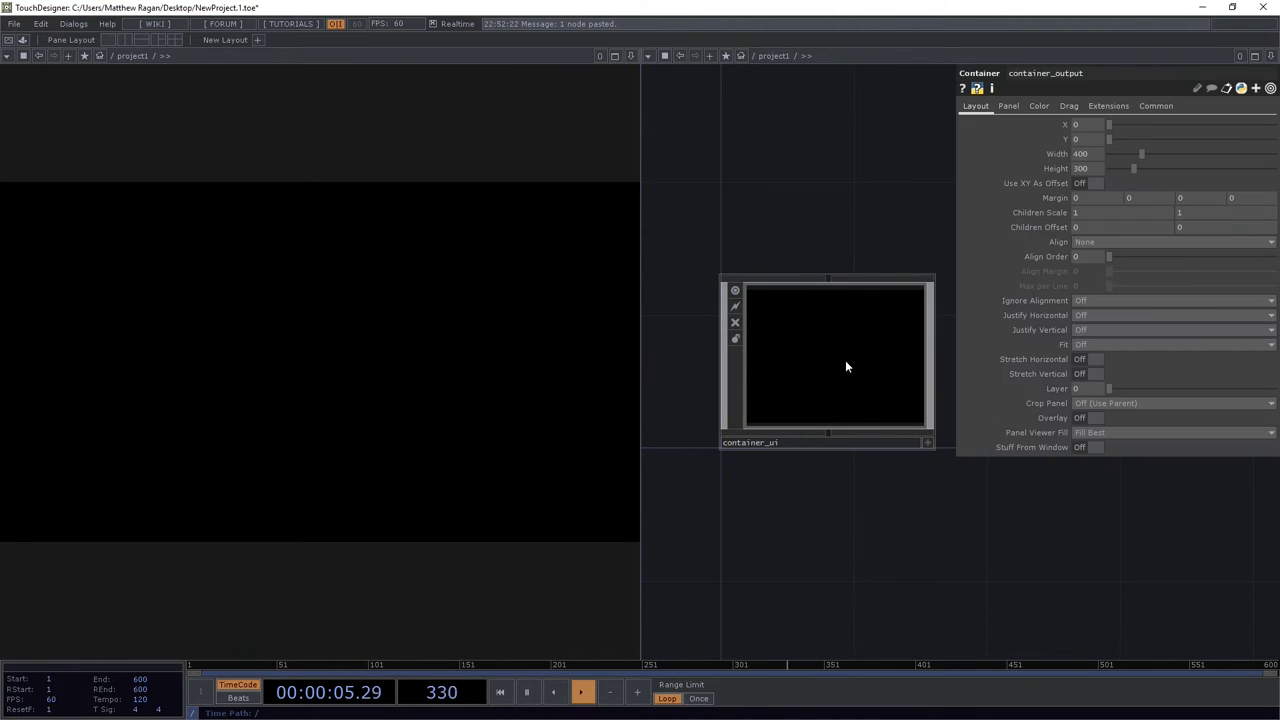
{"action": "left_click", "coordinate": [846, 366]}
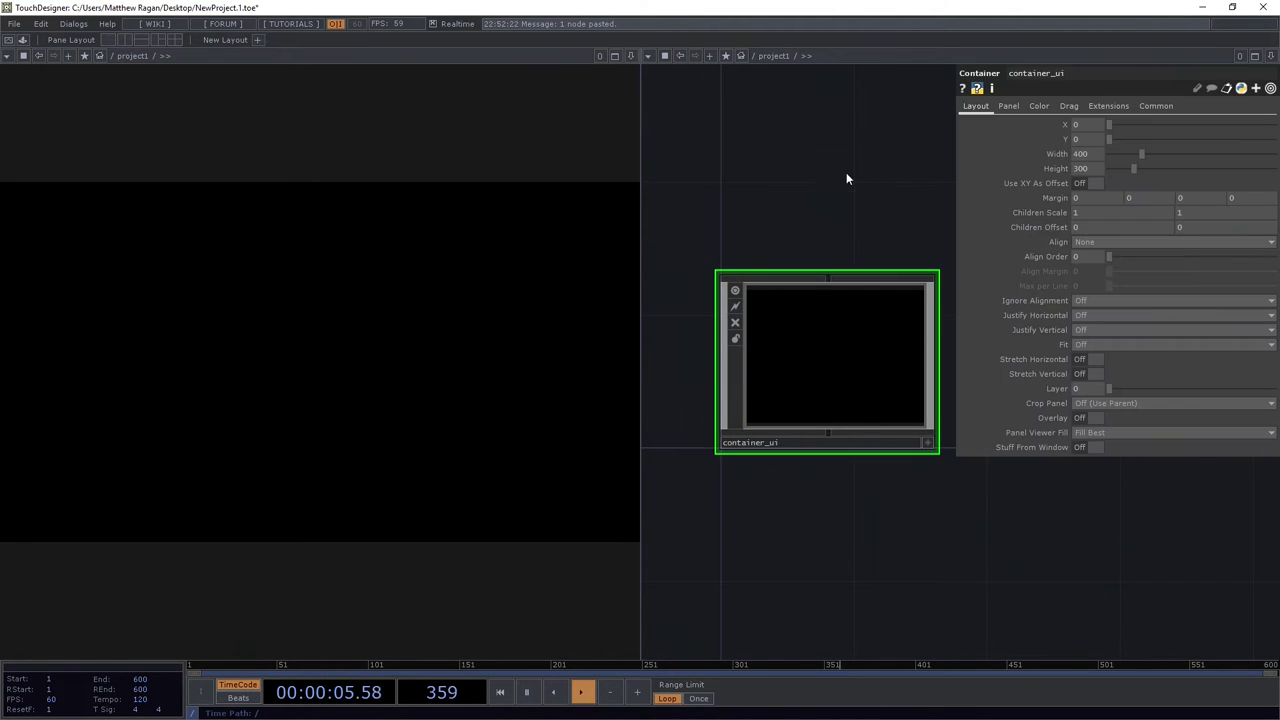
{"action": "left_click", "coordinate": [1008, 106]}
{"action": "left_click", "coordinate": [1040, 107]}
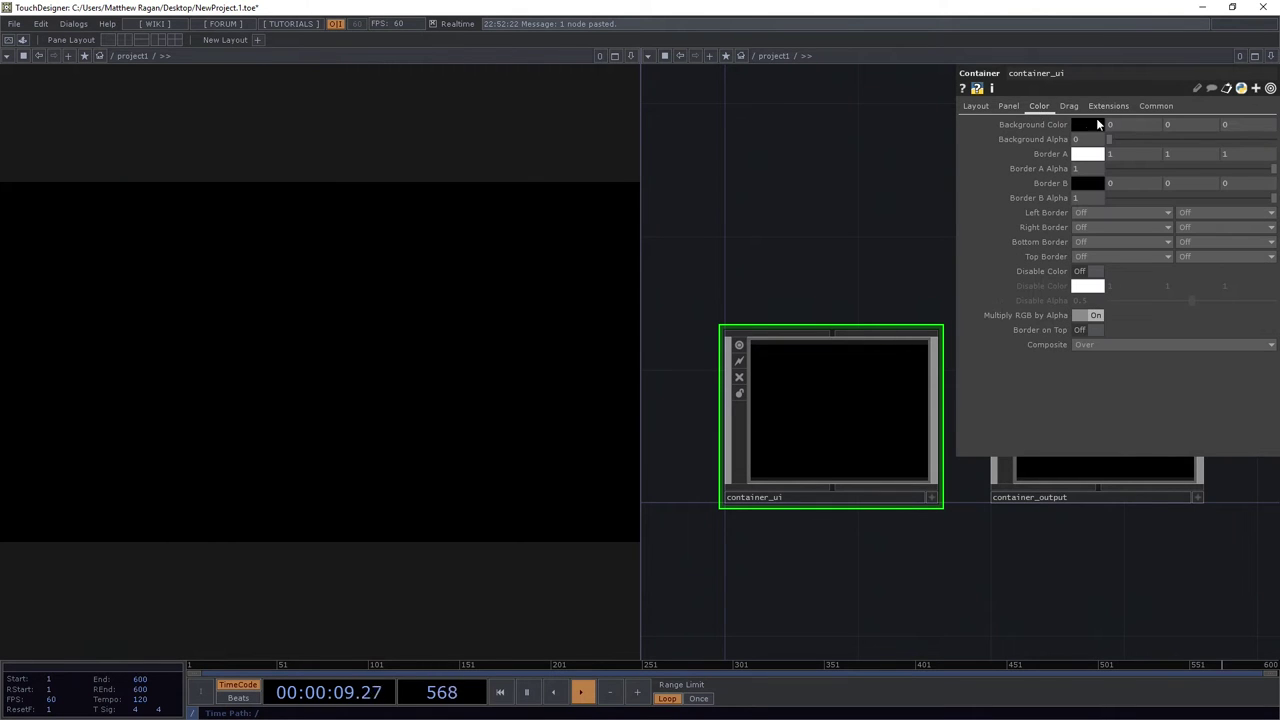
Set container_ui's Background Color to orange with Background Alpha 1
{"action": "left_click", "coordinate": [1087, 126]}
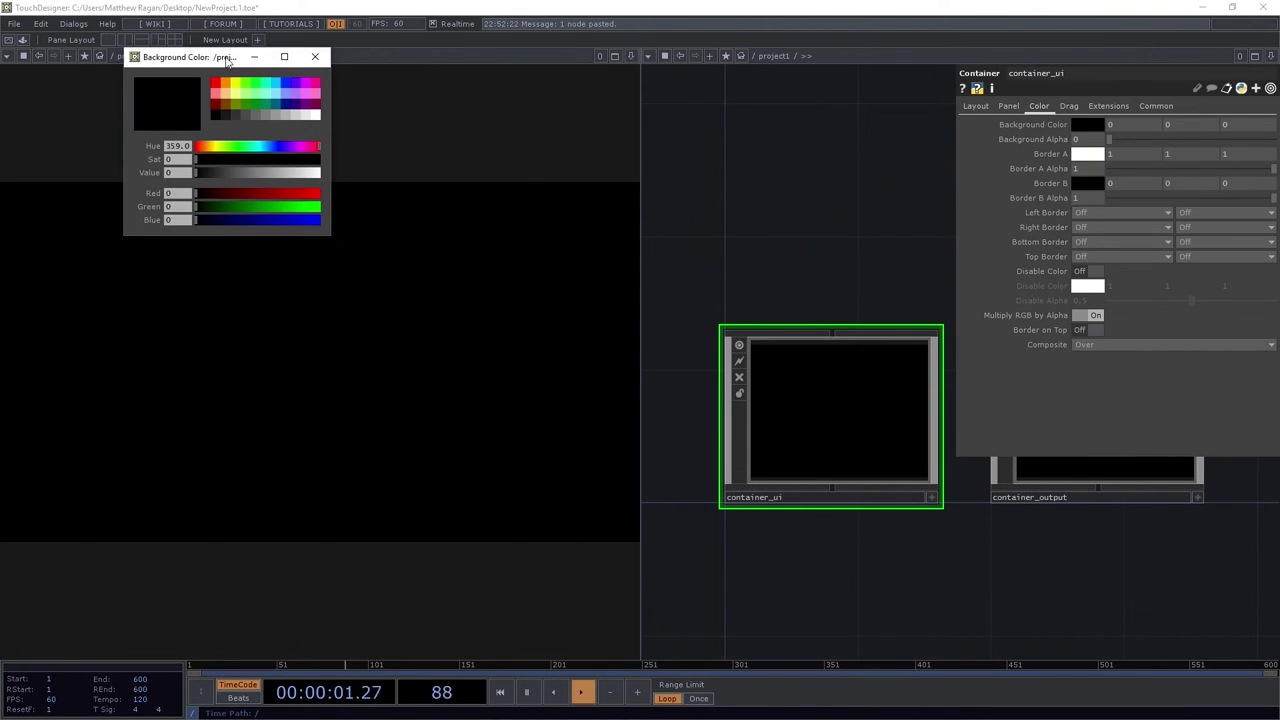
{"action": "left_click_drag", "start_coordinate": [227, 60], "coordinate": [620, 115]}
{"action": "left_click", "coordinate": [623, 140]}
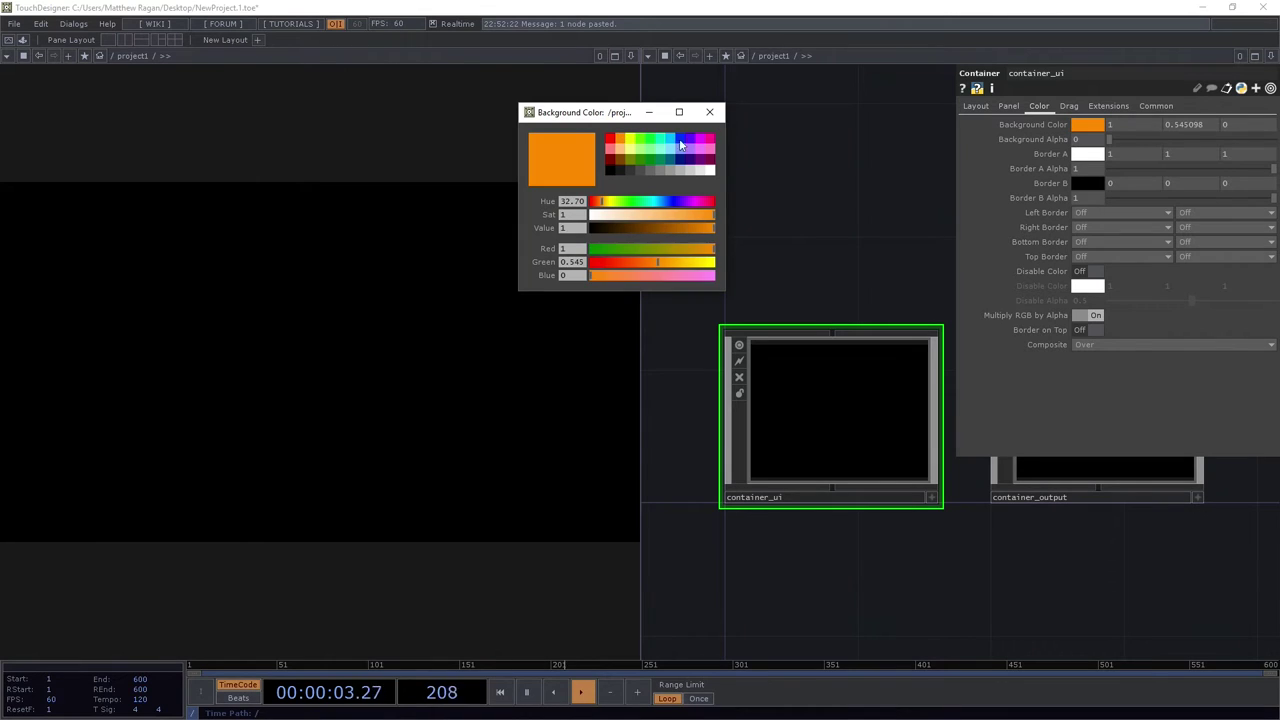
{"action": "left_click", "coordinate": [710, 112]}
{"action": "left_click_drag", "start_coordinate": [1078, 139], "coordinate": [1272, 139]}
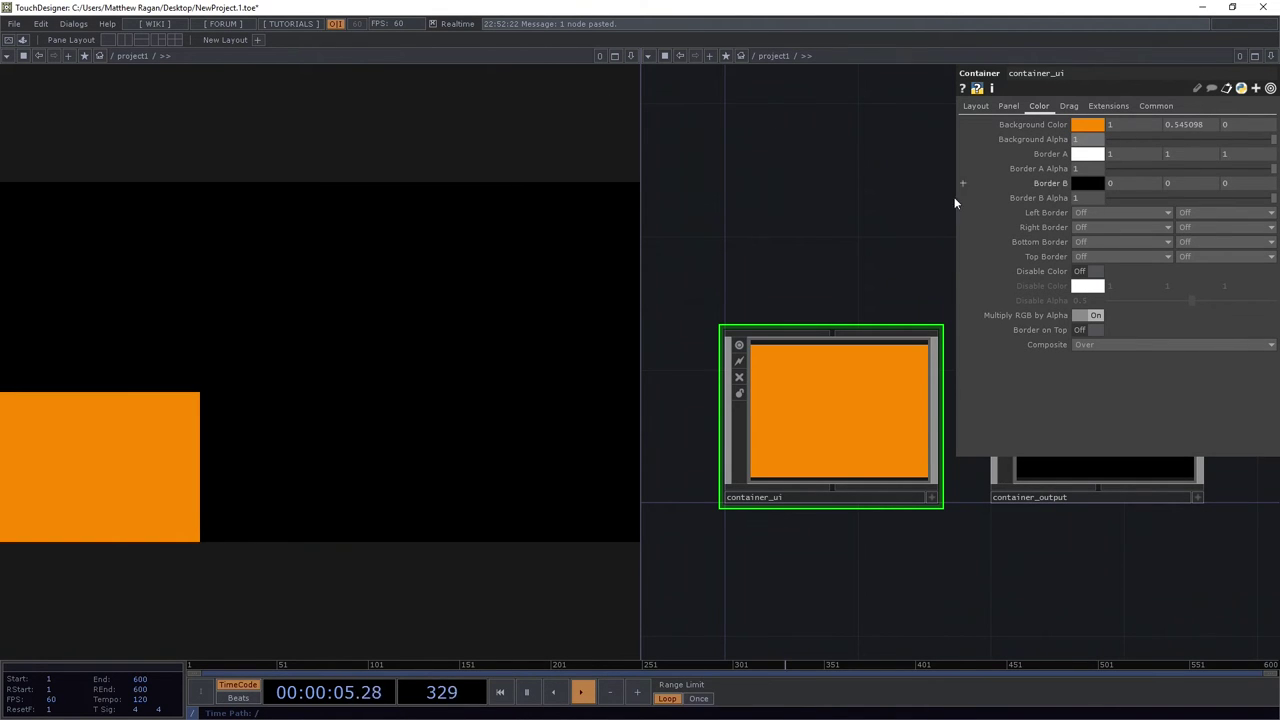
{"action": "left_click_drag", "start_coordinate": [922, 259], "coordinate": [771, 234]}
{"action": "left_click", "coordinate": [820, 380]}
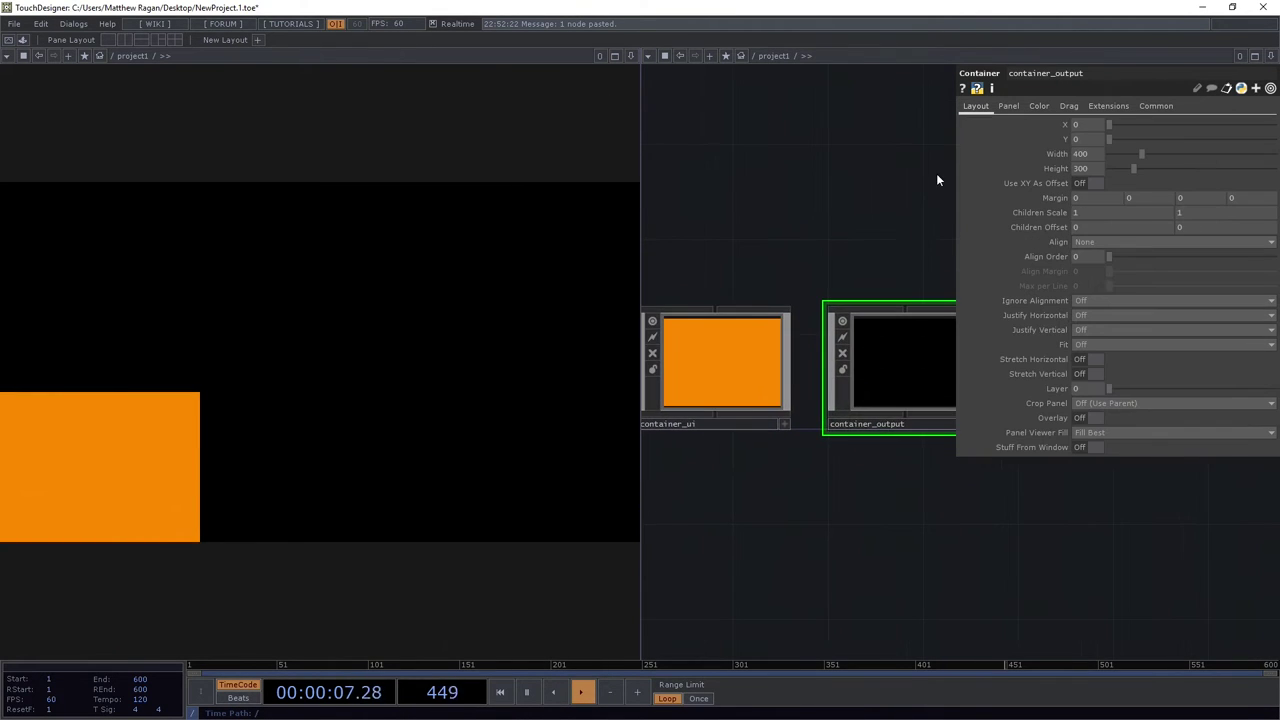
Give container_output a cyan Background Color (0, 0.733333, 1) at full alpha
{"action": "left_click", "coordinate": [1008, 106]}
{"action": "left_click", "coordinate": [1039, 106]}
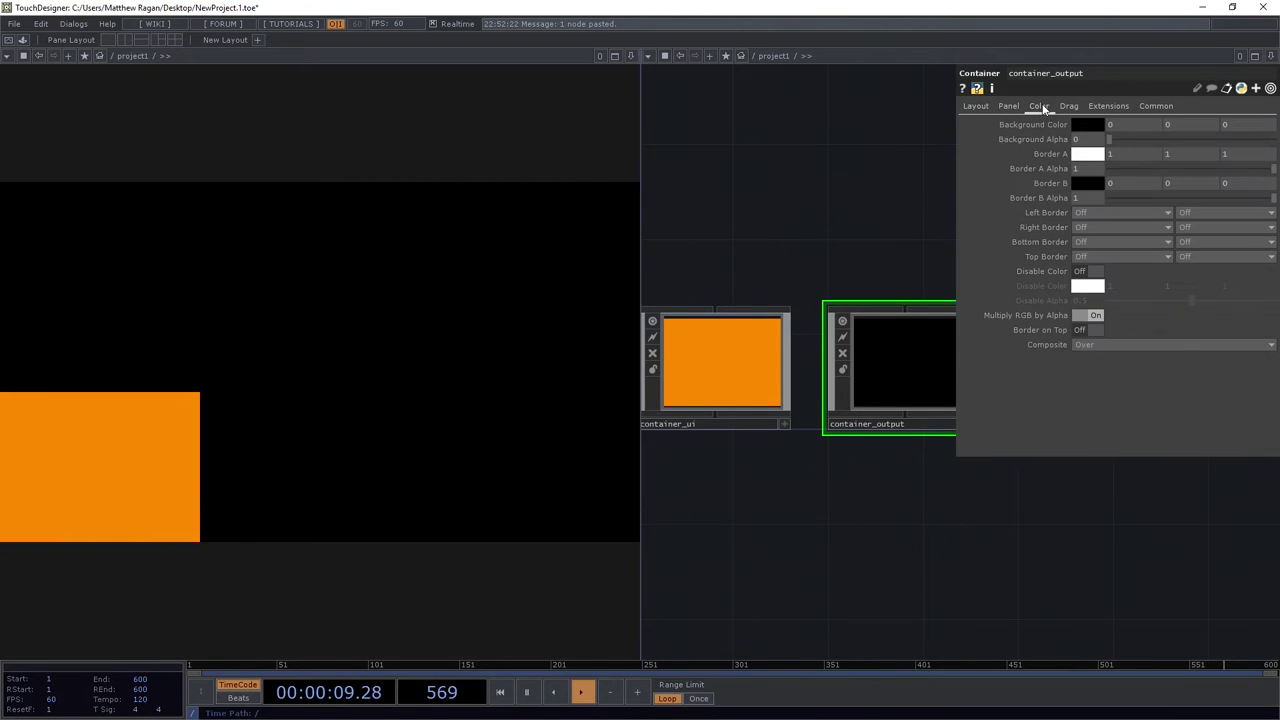
{"action": "left_click", "coordinate": [1087, 126]}
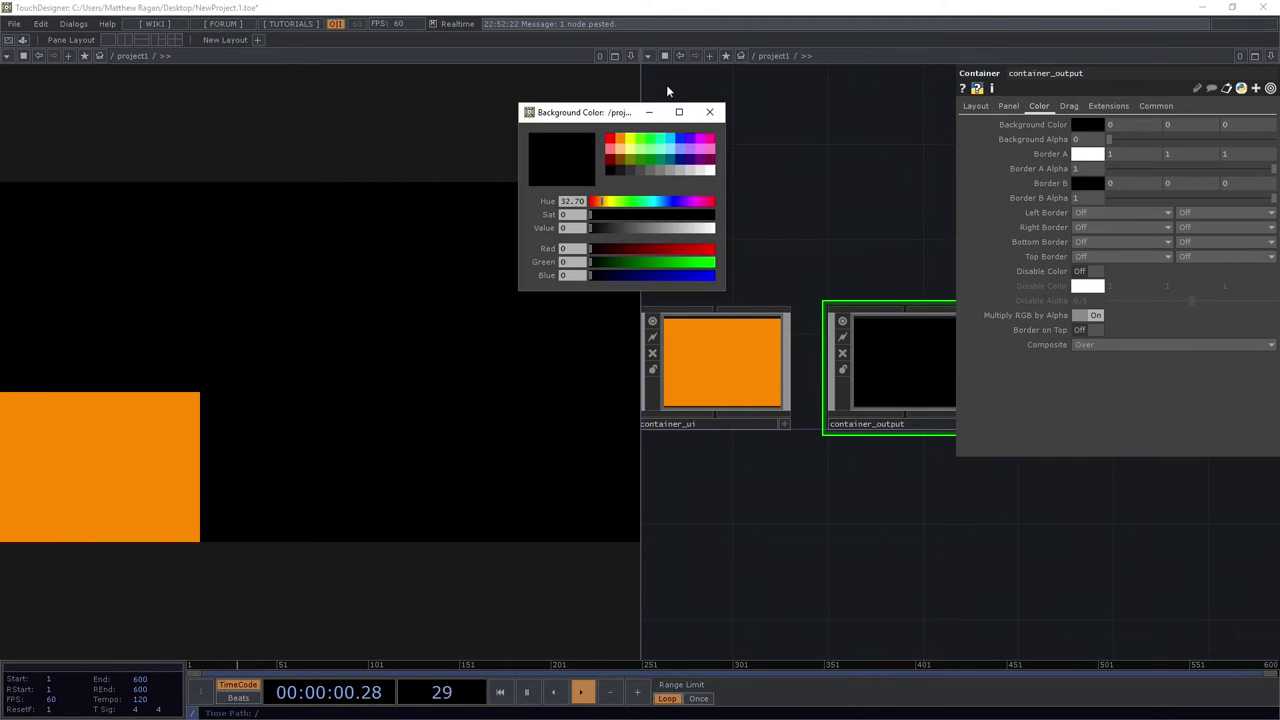
{"action": "left_click", "coordinate": [670, 143]}
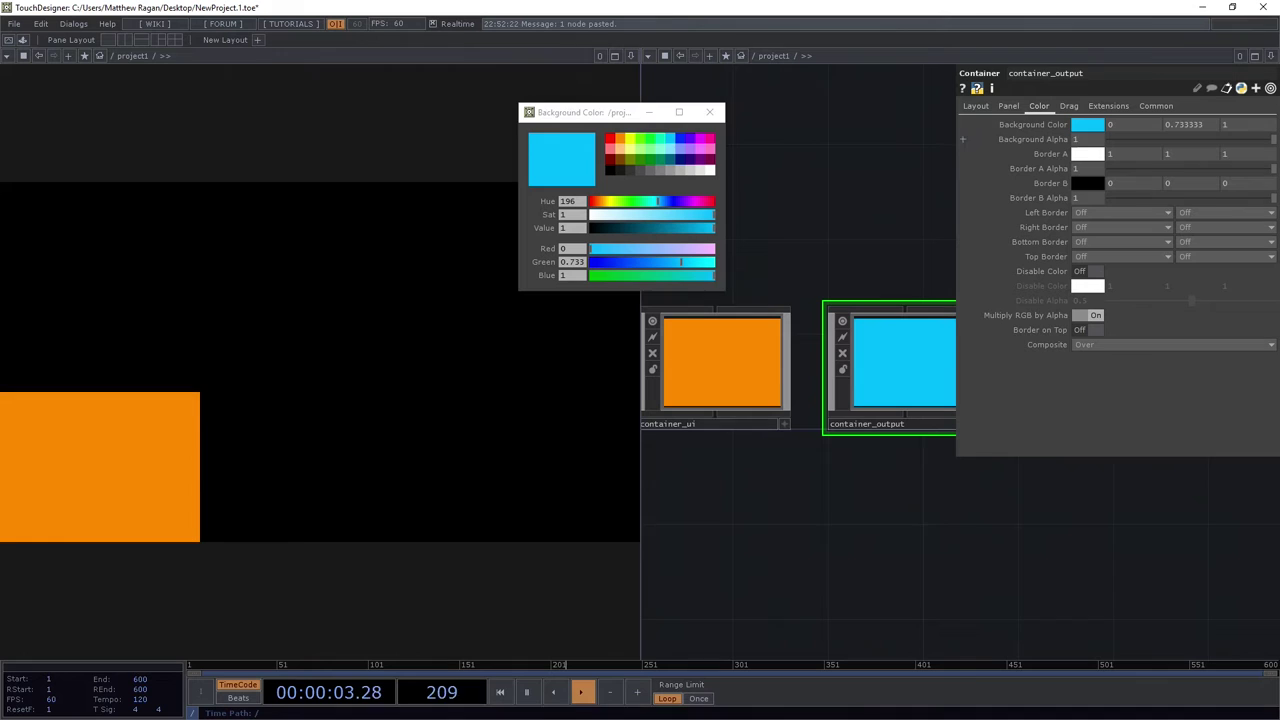
{"action": "left_click", "coordinate": [709, 112]}
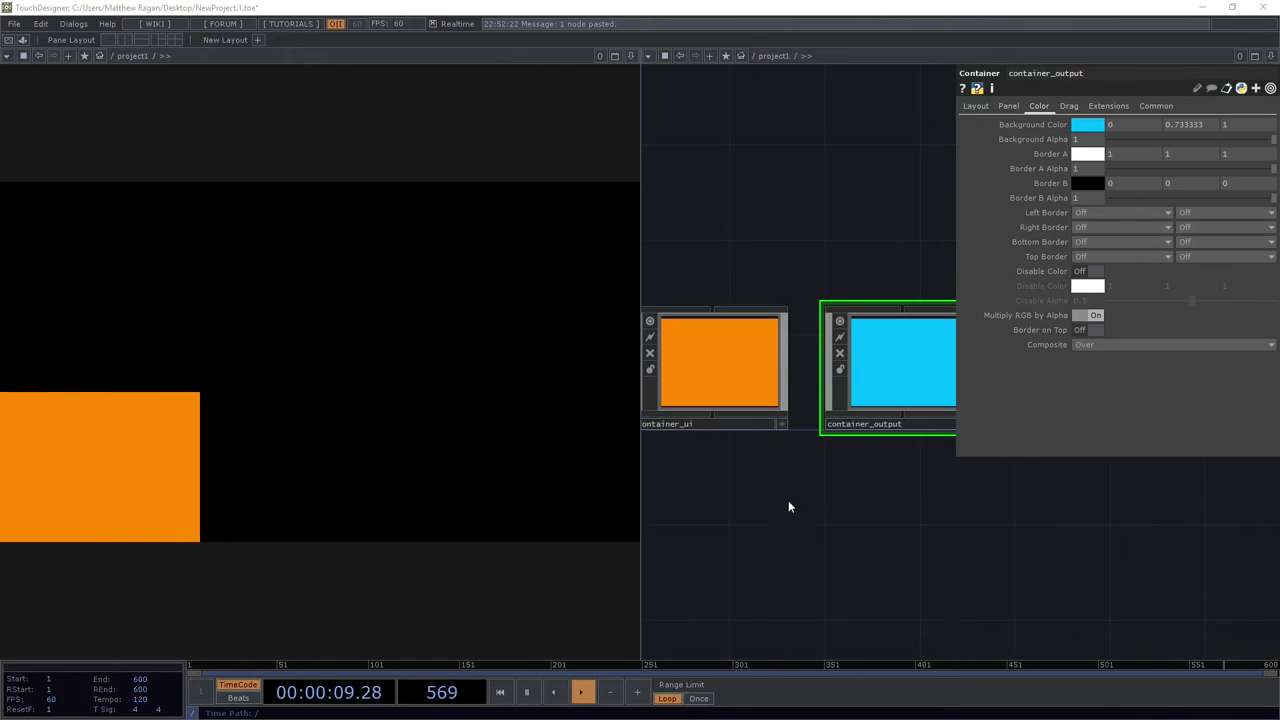
{"action": "mouse_move", "coordinate": [825, 519]}
{"action": "left_mouse_down"}
{"action": "mouse_move", "coordinate": [895, 595]}
{"action": "mouse_move", "coordinate": [814, 540]}
{"action": "left_mouse_up"}
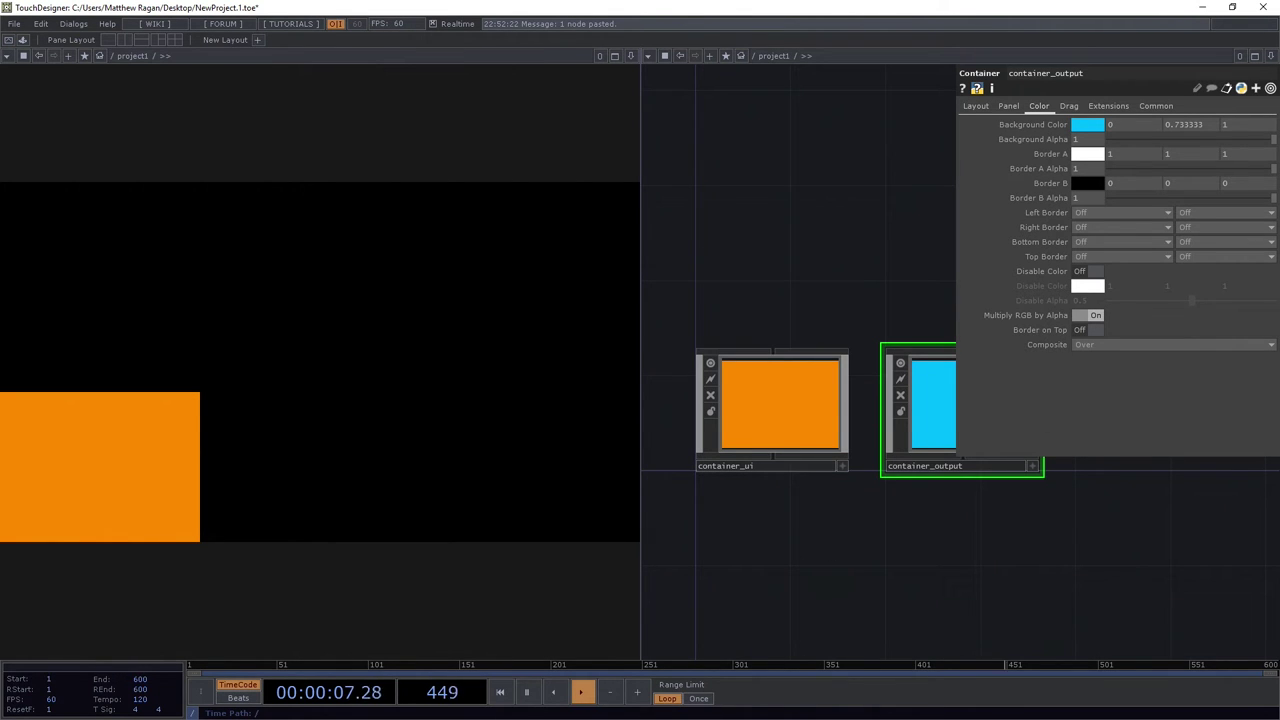
{"action": "left_click_drag", "start_coordinate": [871, 563], "coordinate": [791, 576]}
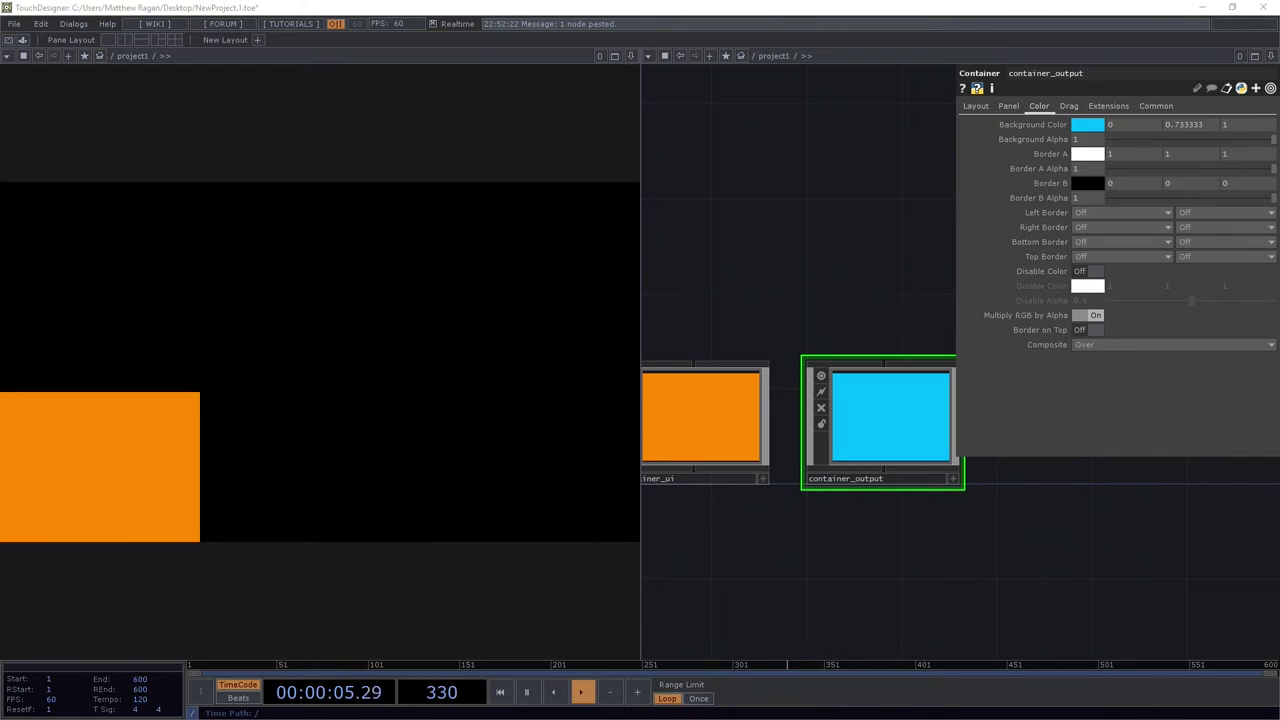
Set container_output's Width to 958 and Height to 720
{"action": "left_click", "coordinate": [976, 106]}
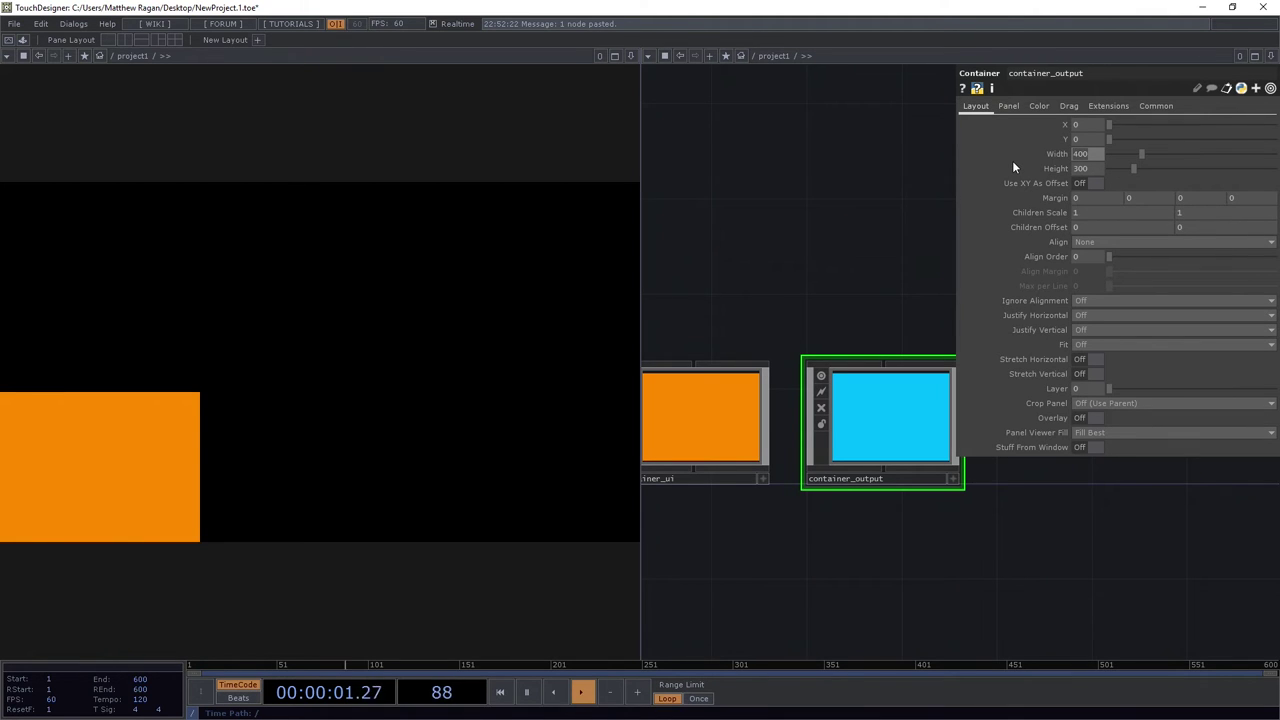
{"action": "type", "text": "958"}
{"action": "key", "text": "Tab"}
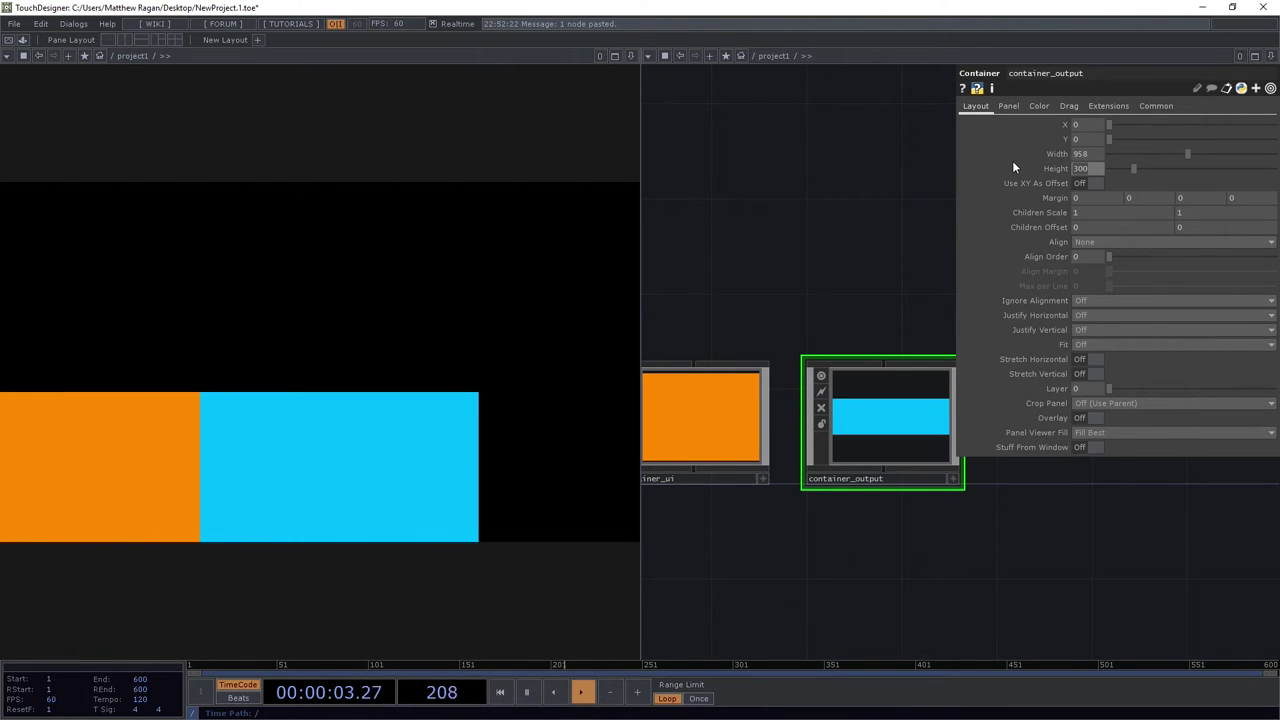
{"action": "type", "text": "720"}
{"action": "key", "text": "Return"}
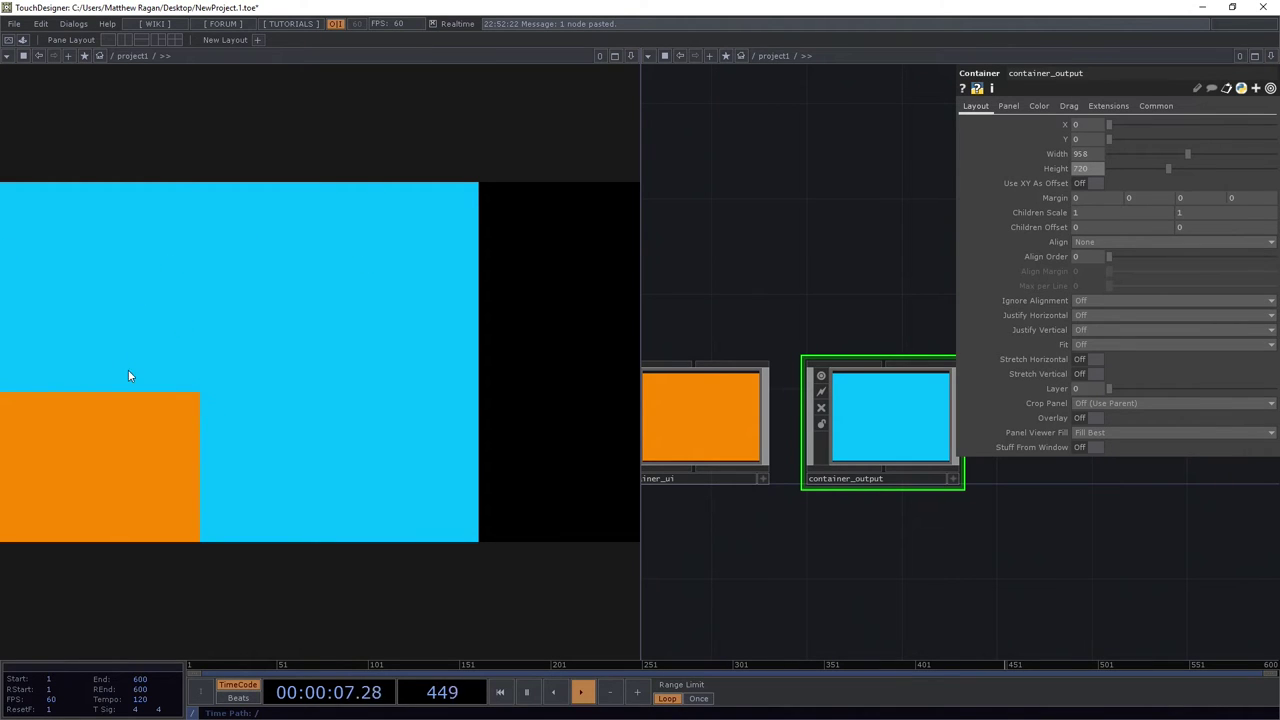
{"action": "scroll", "coordinate": [767, 300], "scroll_direction": "up", "scroll_amount": 3}
Set container_ui's Width to 322 and Height to 720
{"action": "left_click", "coordinate": [741, 437]}
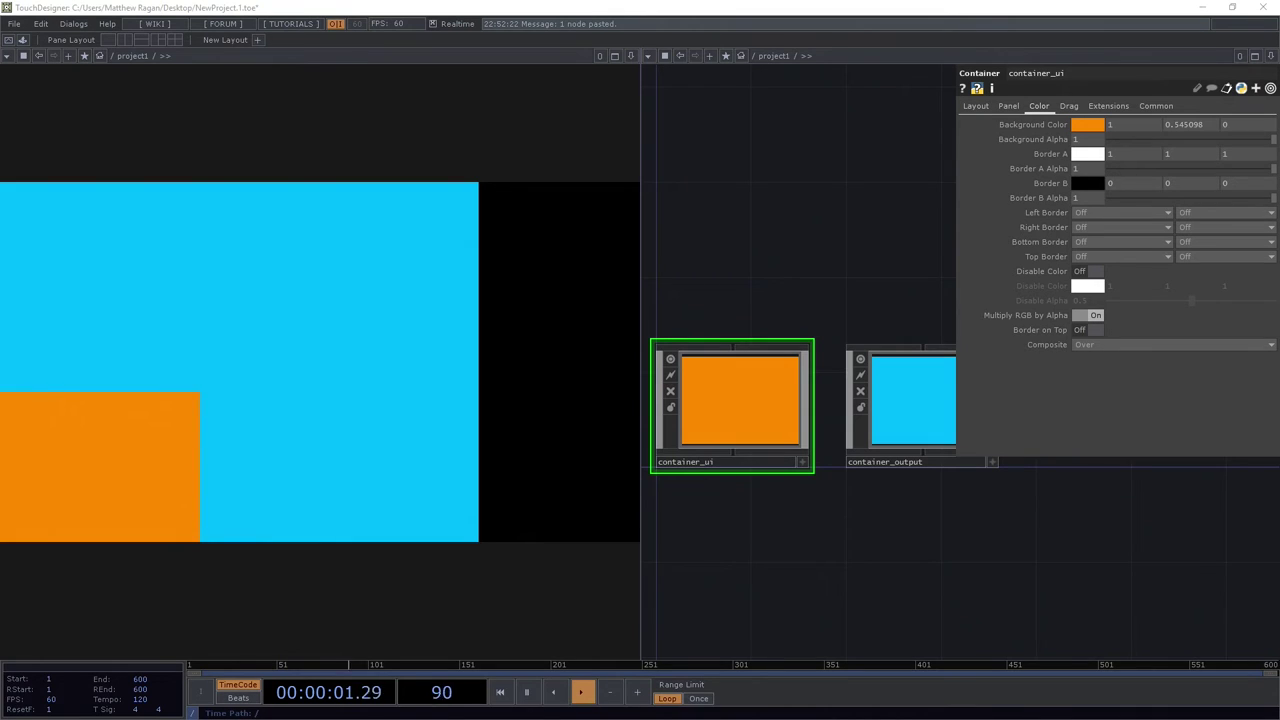
{"action": "left_click", "coordinate": [967, 108]}
{"action": "type", "text": "322"}
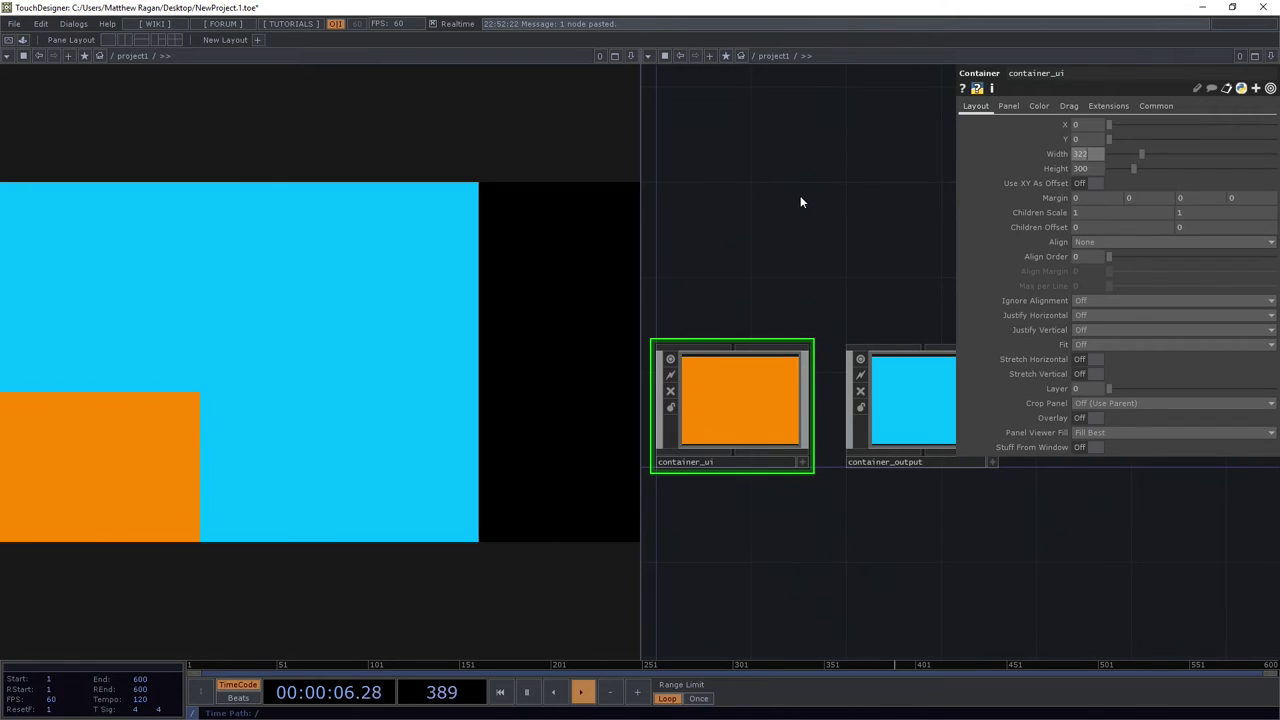
{"action": "key", "text": "Return"}
{"action": "left_click", "coordinate": [1090, 168]}
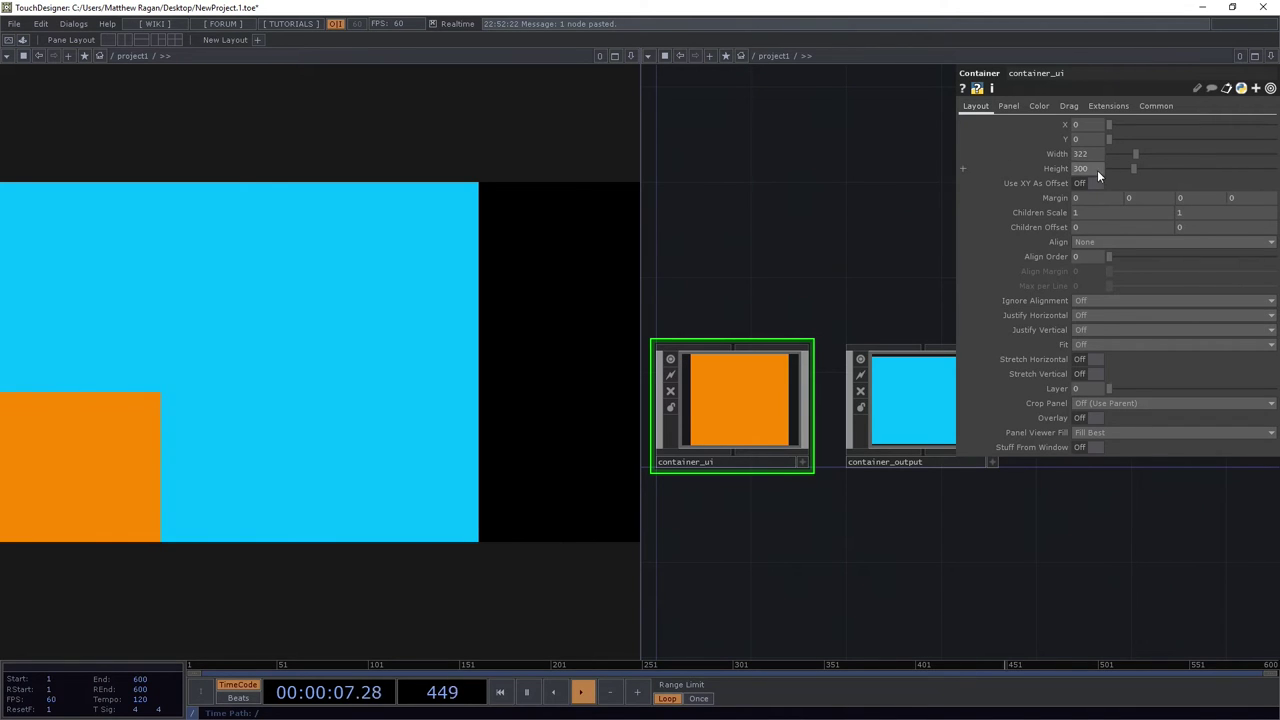
{"action": "type", "text": "720"}
{"action": "key", "text": "Return"}
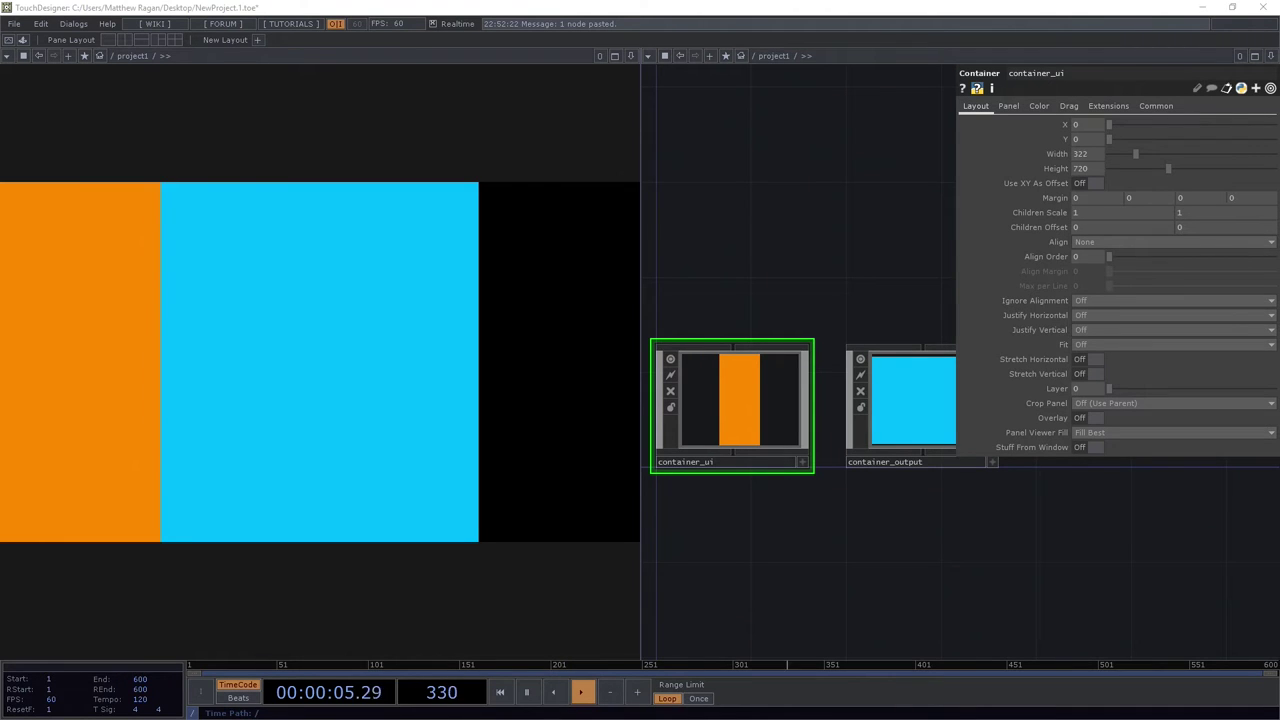
Close the floating movie bin window and box-select the container_ui node
{"action": "key", "text": "F1"}
{"action": "left_click_drag", "start_coordinate": [720, 124], "coordinate": [460, 104]}
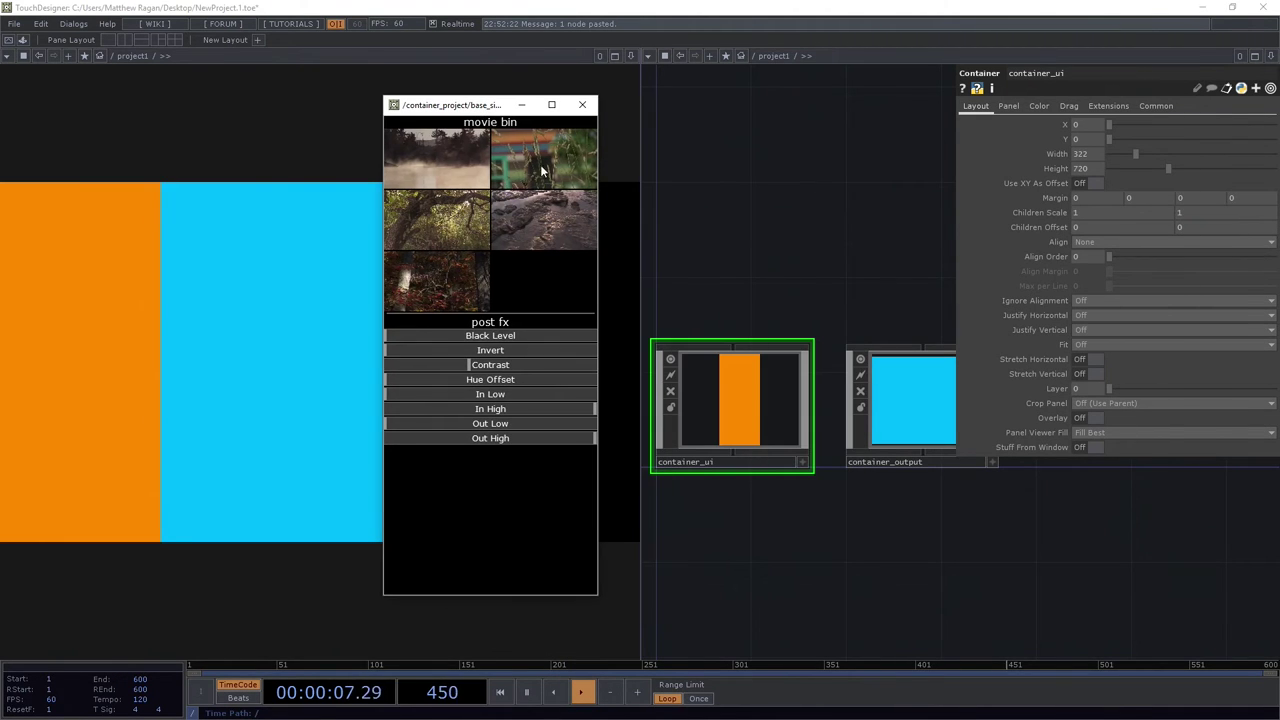
{"action": "key", "text": "Escape"}
{"action": "left_click_drag", "start_coordinate": [766, 274], "coordinate": [716, 428]}
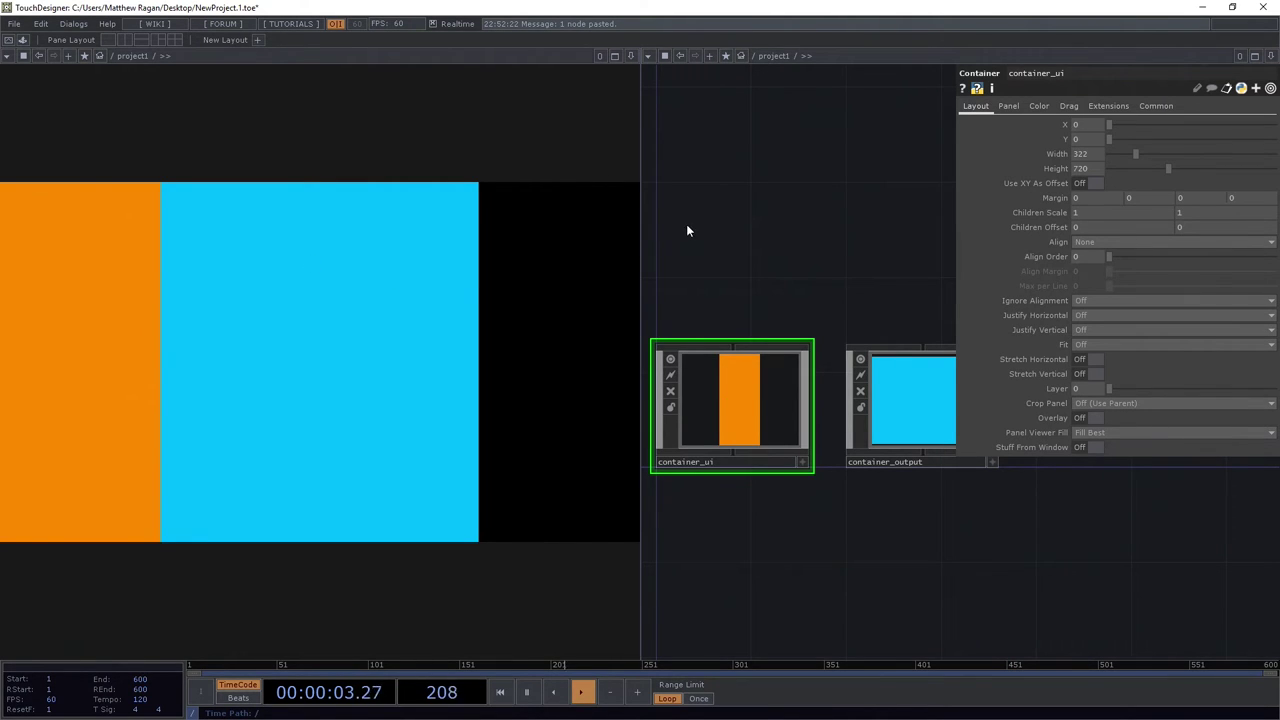
{"action": "key", "text": "F1"}
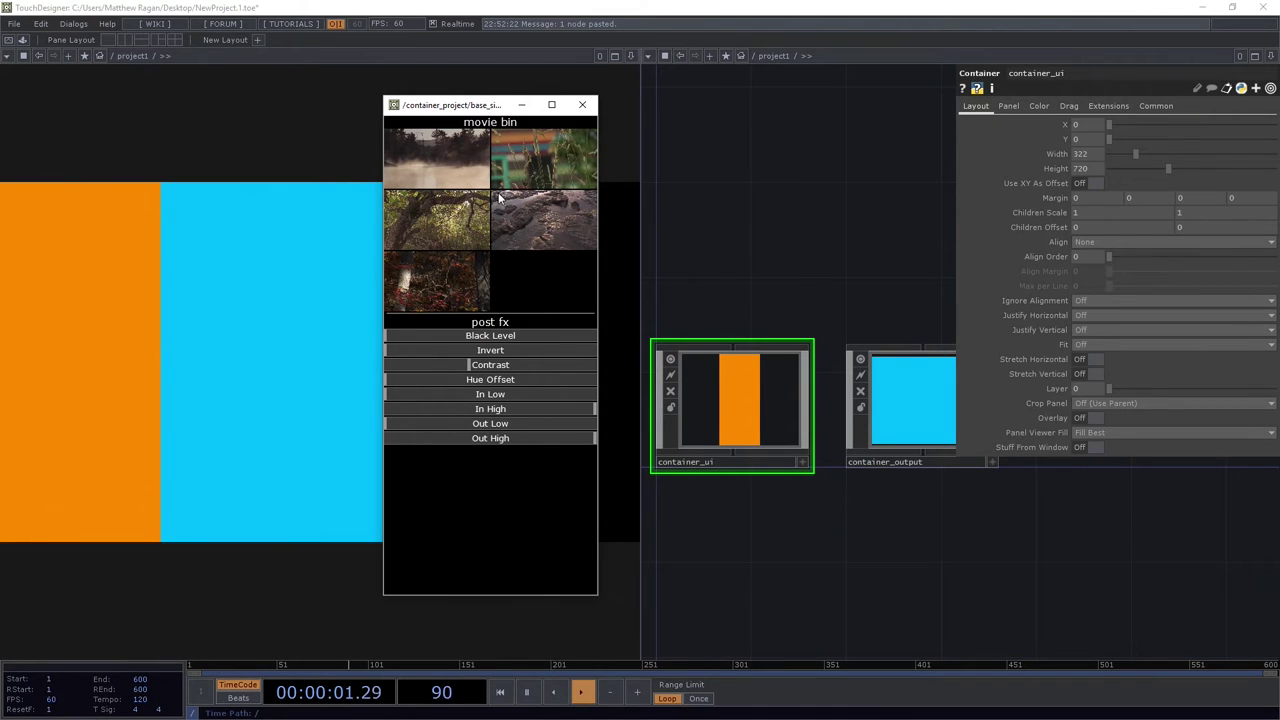
{"action": "left_click", "coordinate": [582, 104]}
{"action": "left_click_drag", "start_coordinate": [711, 206], "coordinate": [752, 330]}
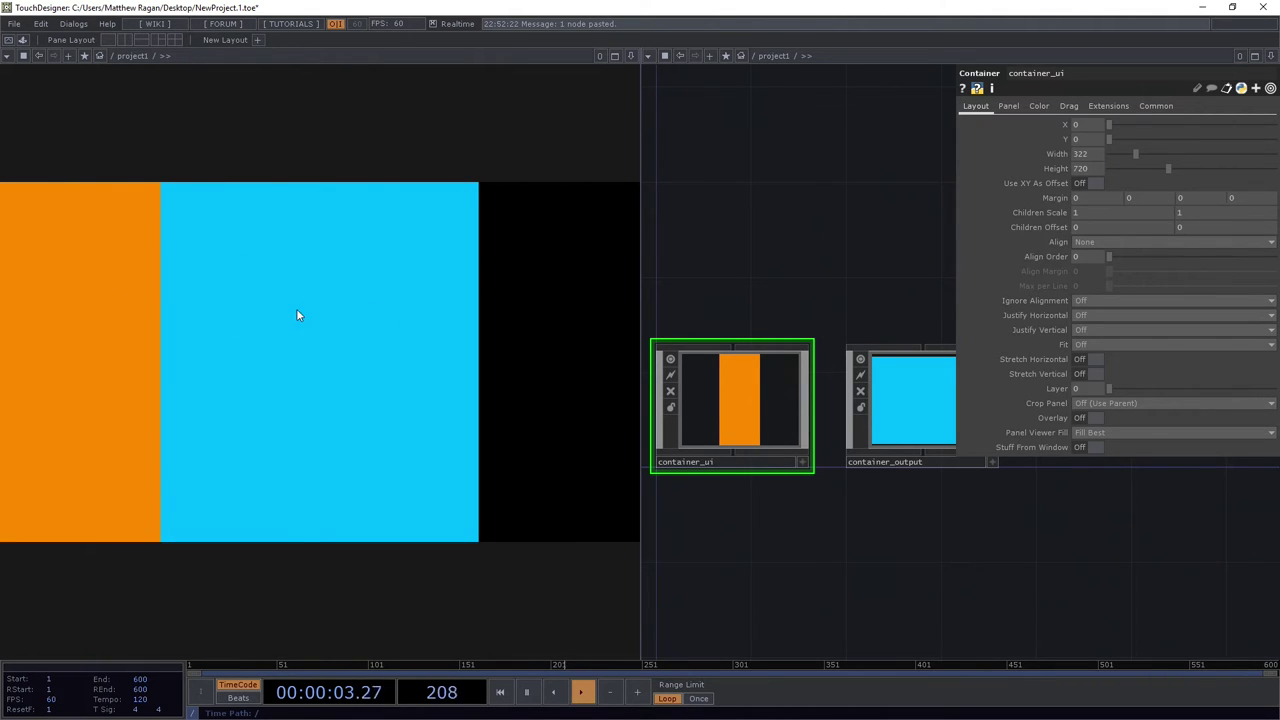
Set project1's Align to Layout Horizontal Left to Right
{"action": "left_click_drag", "start_coordinate": [820, 273], "coordinate": [819, 257]}
{"action": "scroll", "coordinate": [818, 228], "scroll_direction": "down", "scroll_amount": 10}
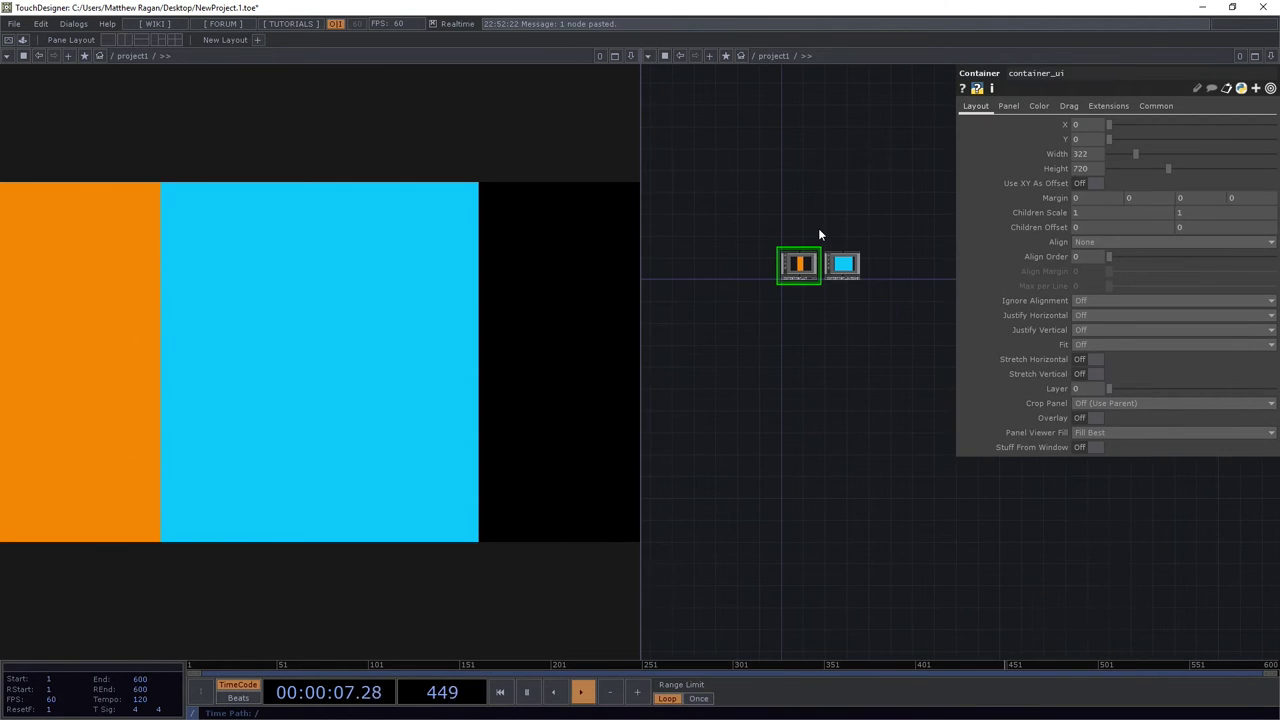
{"action": "left_click", "coordinate": [829, 346]}
{"action": "scroll", "coordinate": [794, 345], "scroll_direction": "up", "scroll_amount": 5}
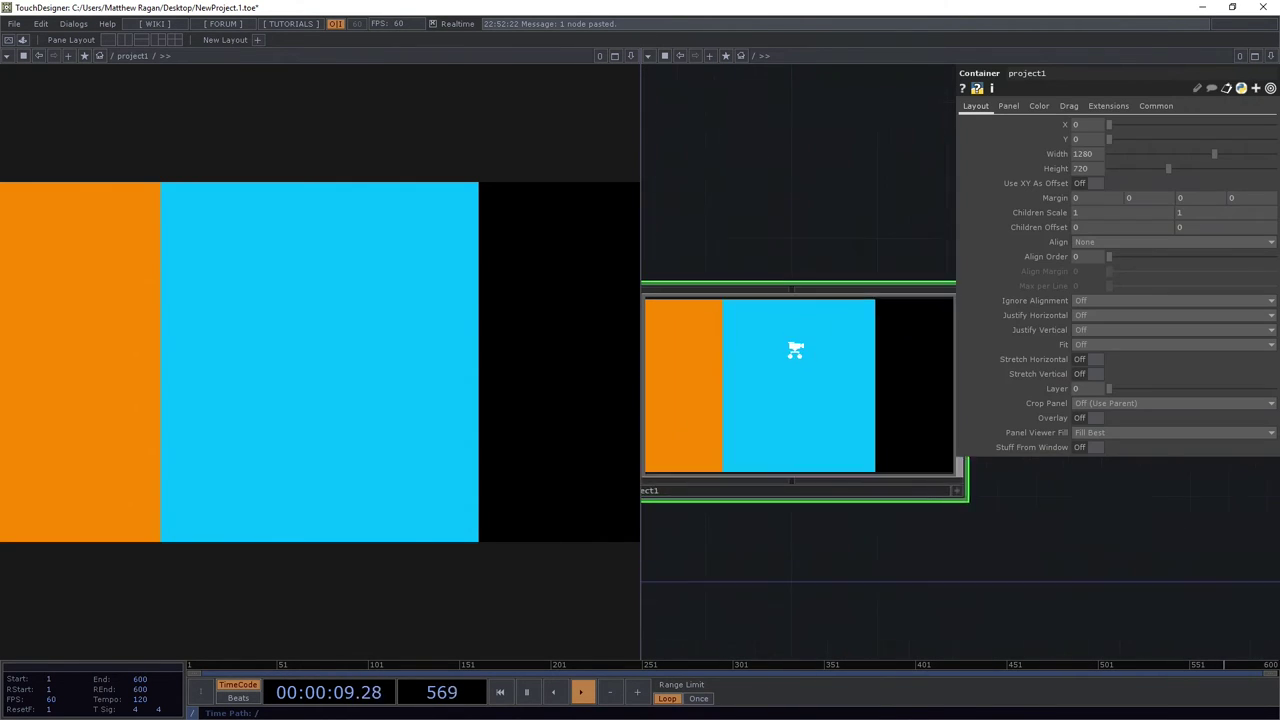
{"action": "left_click", "coordinate": [1084, 243]}
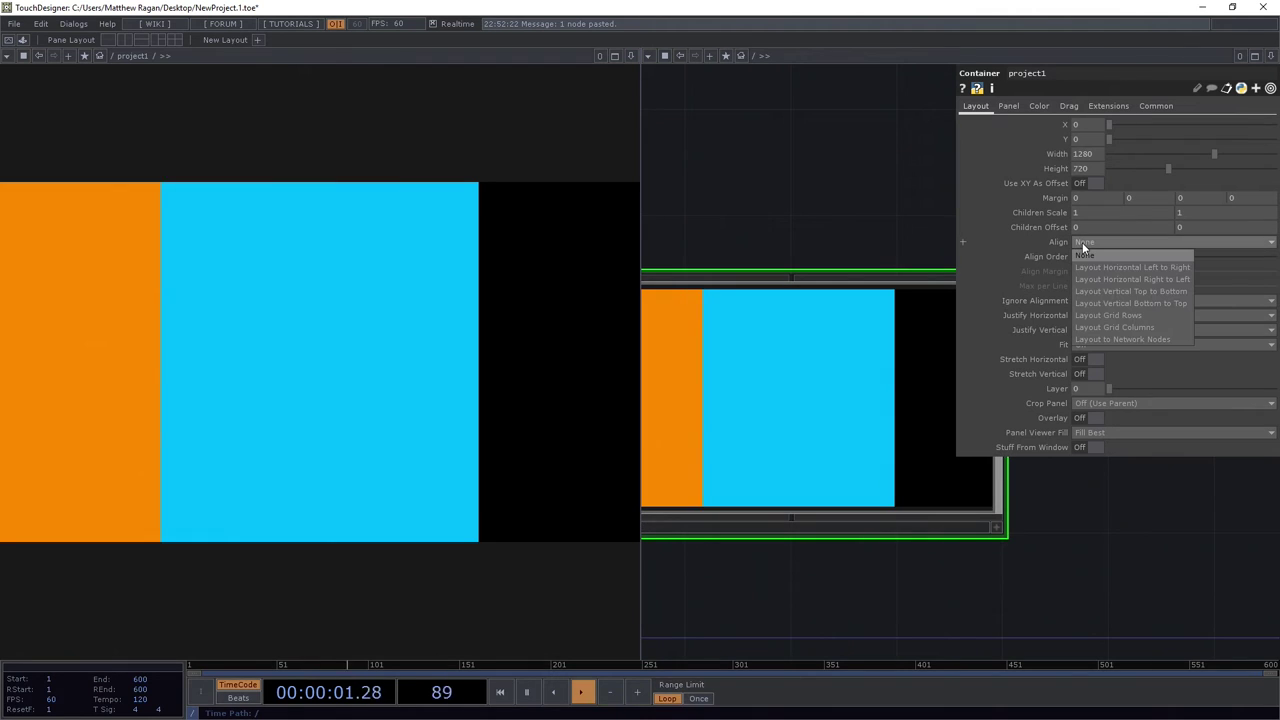
{"action": "left_click", "coordinate": [1092, 267]}
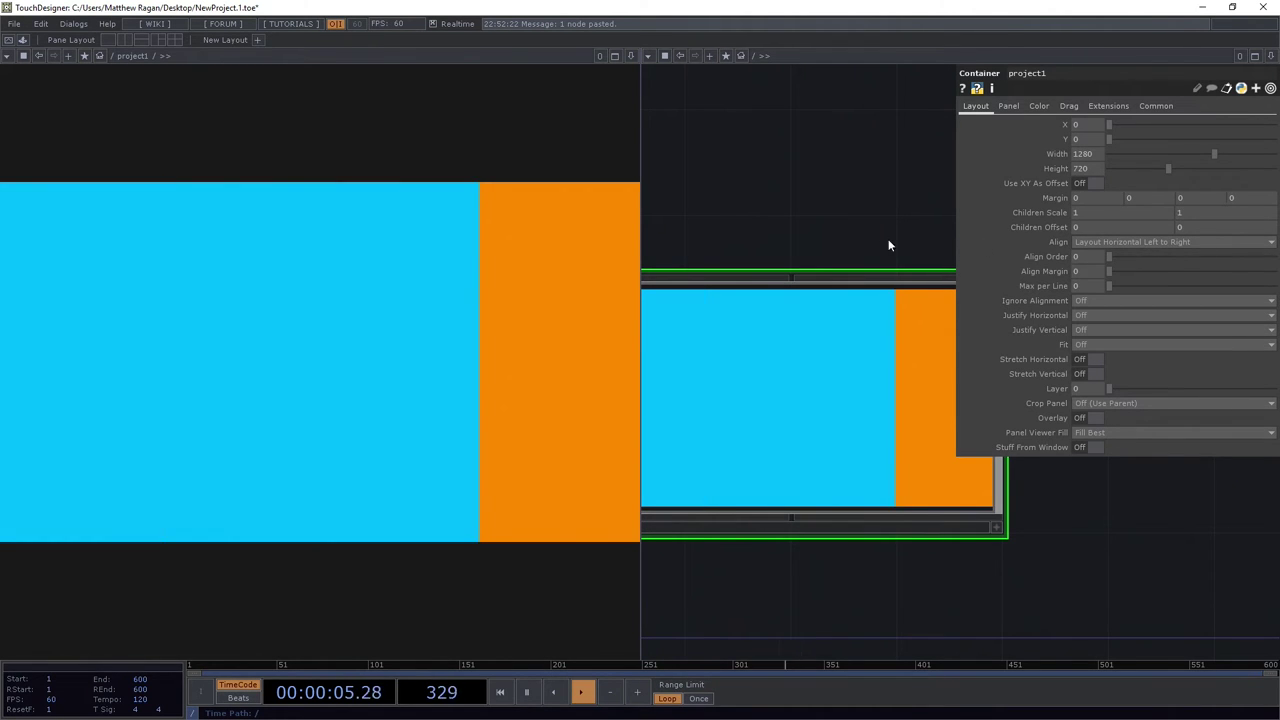
Inside project1, give container_output an Align Order of 1 so orange comes before cyan
{"action": "left_click_drag", "start_coordinate": [825, 224], "coordinate": [864, 200]}
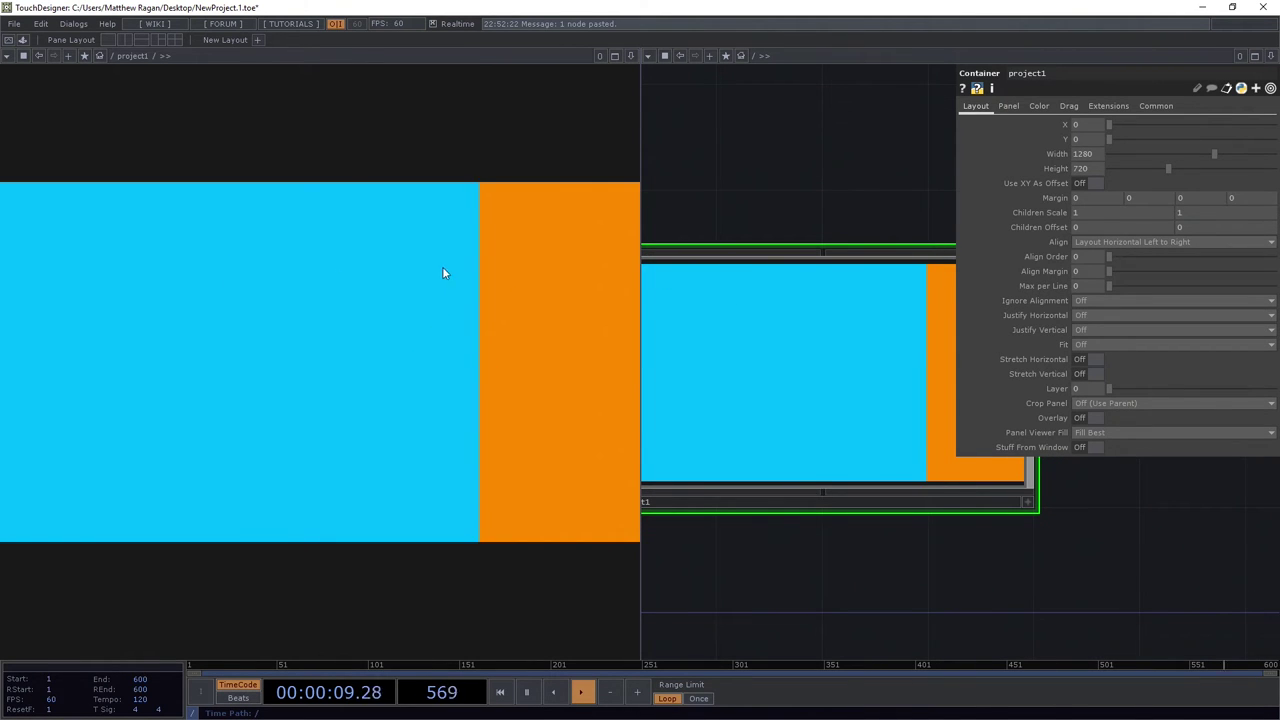
{"action": "key", "text": "i"}
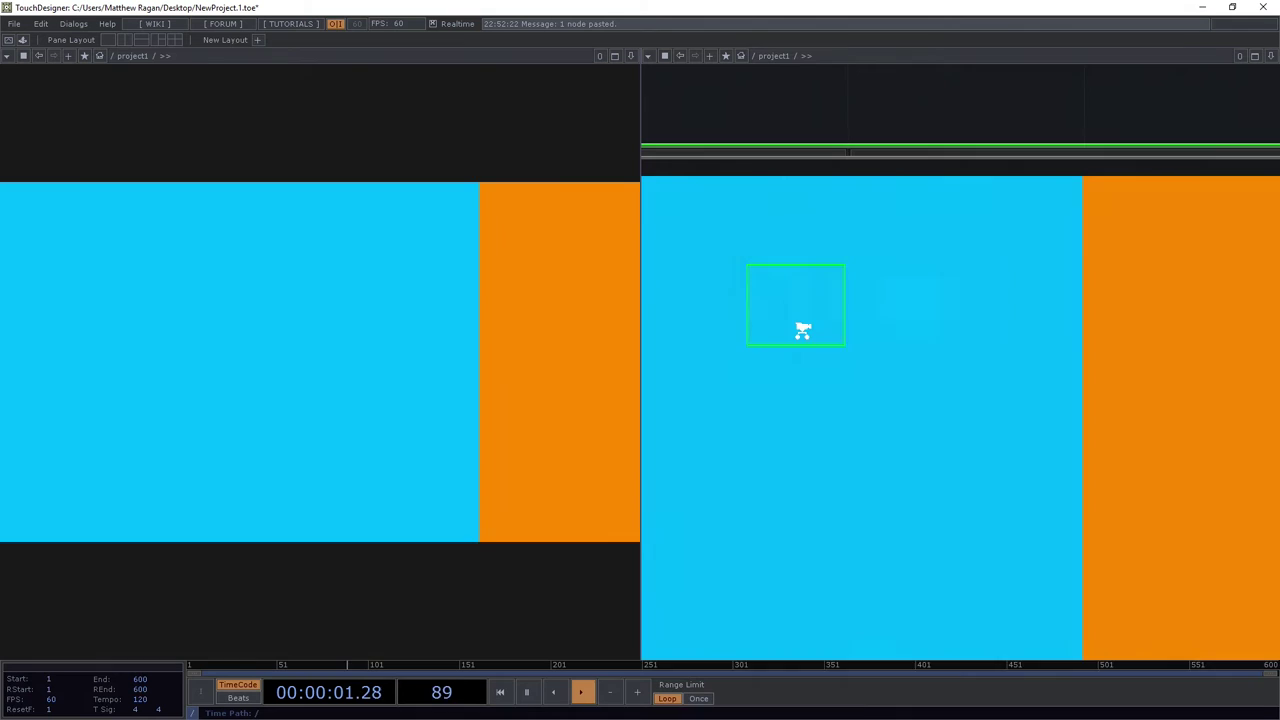
{"action": "key", "text": "p"}
{"action": "scroll", "coordinate": [820, 225], "scroll_direction": "up", "scroll_amount": 3}
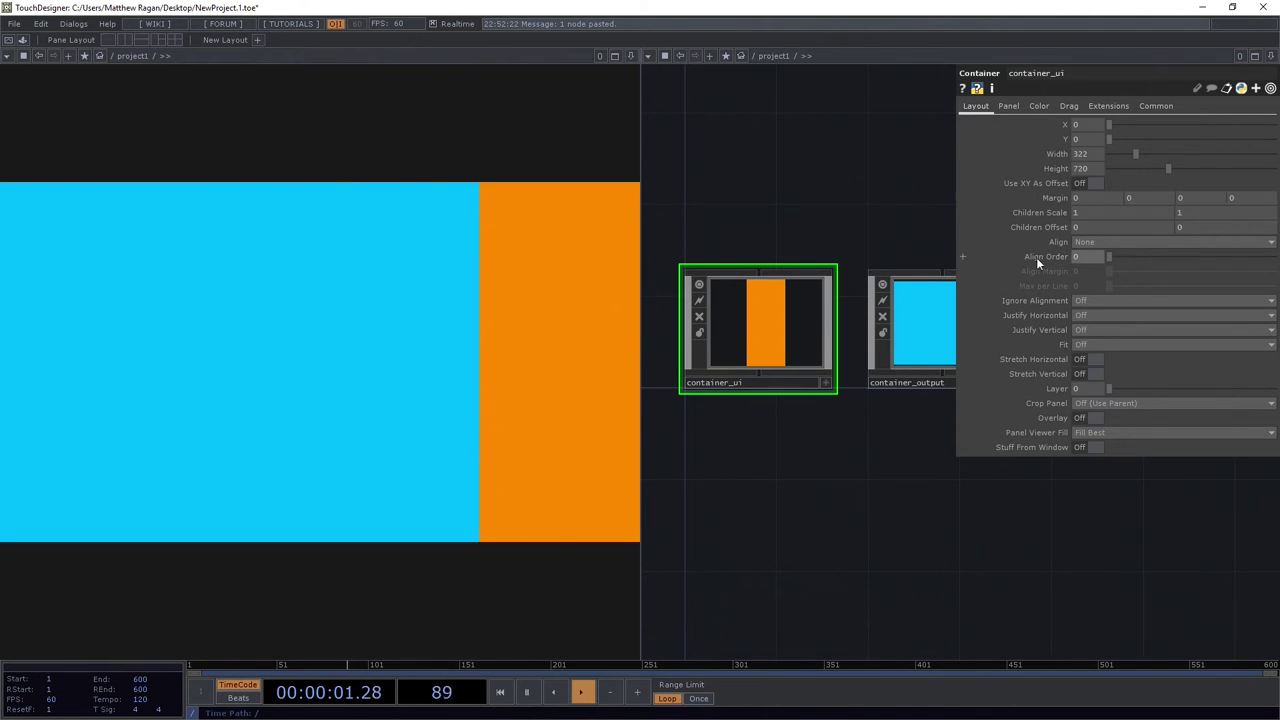
{"action": "left_click_drag", "start_coordinate": [884, 209], "coordinate": [851, 211]}
{"action": "left_click", "coordinate": [894, 307]}
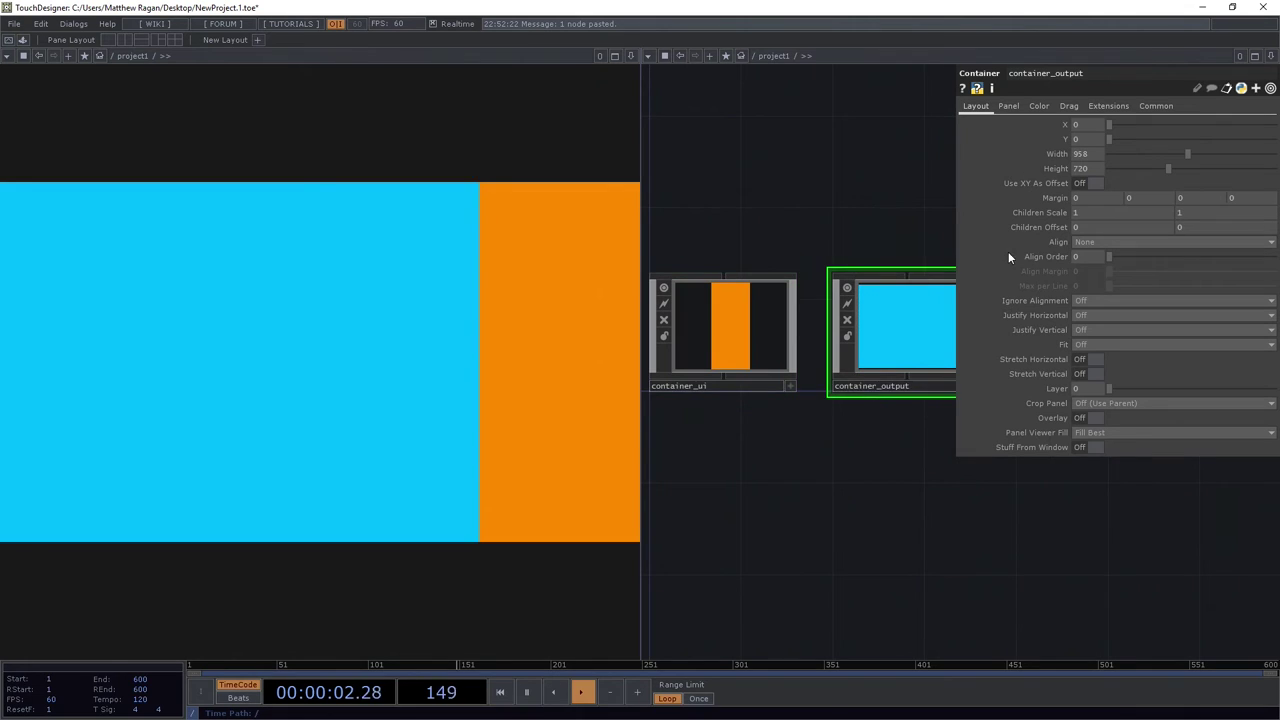
{"action": "left_click", "coordinate": [1062, 253]}
{"action": "type", "text": "1"}
{"action": "key", "text": "Return"}
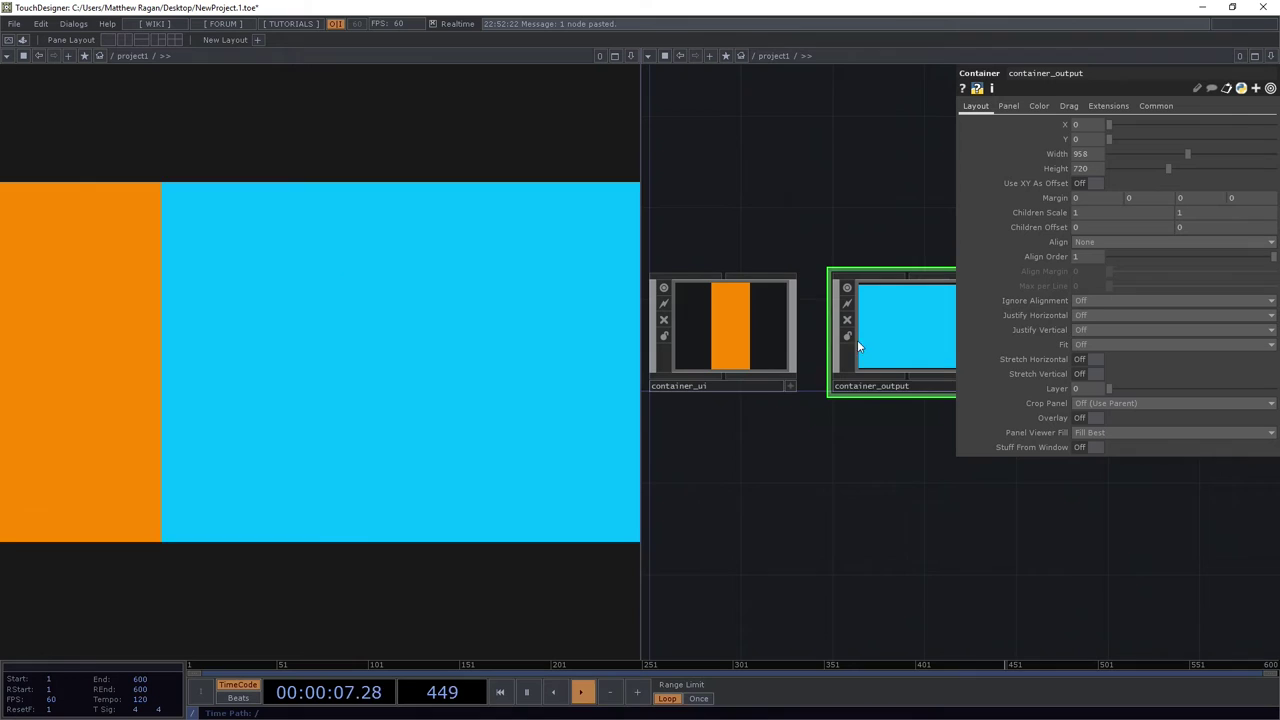
{"action": "left_click_drag", "start_coordinate": [846, 209], "coordinate": [784, 224]}
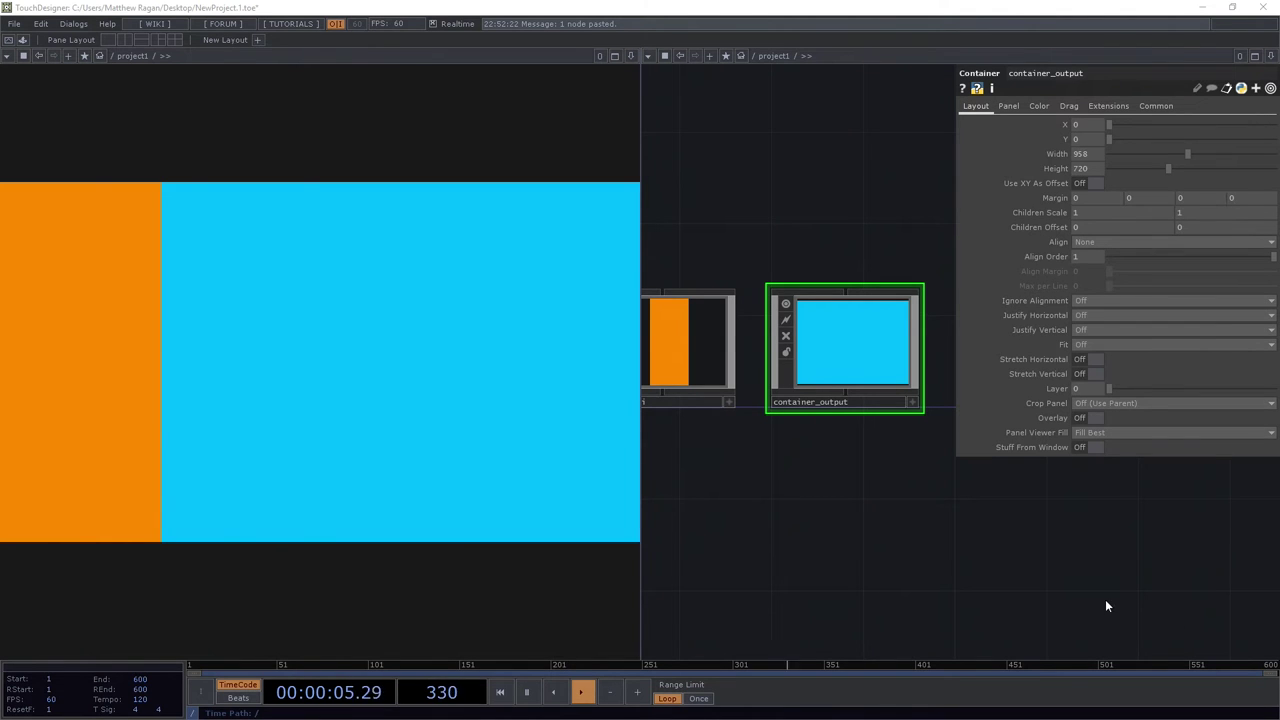
{"action": "left_click_drag", "start_coordinate": [796, 460], "coordinate": [871, 453]}
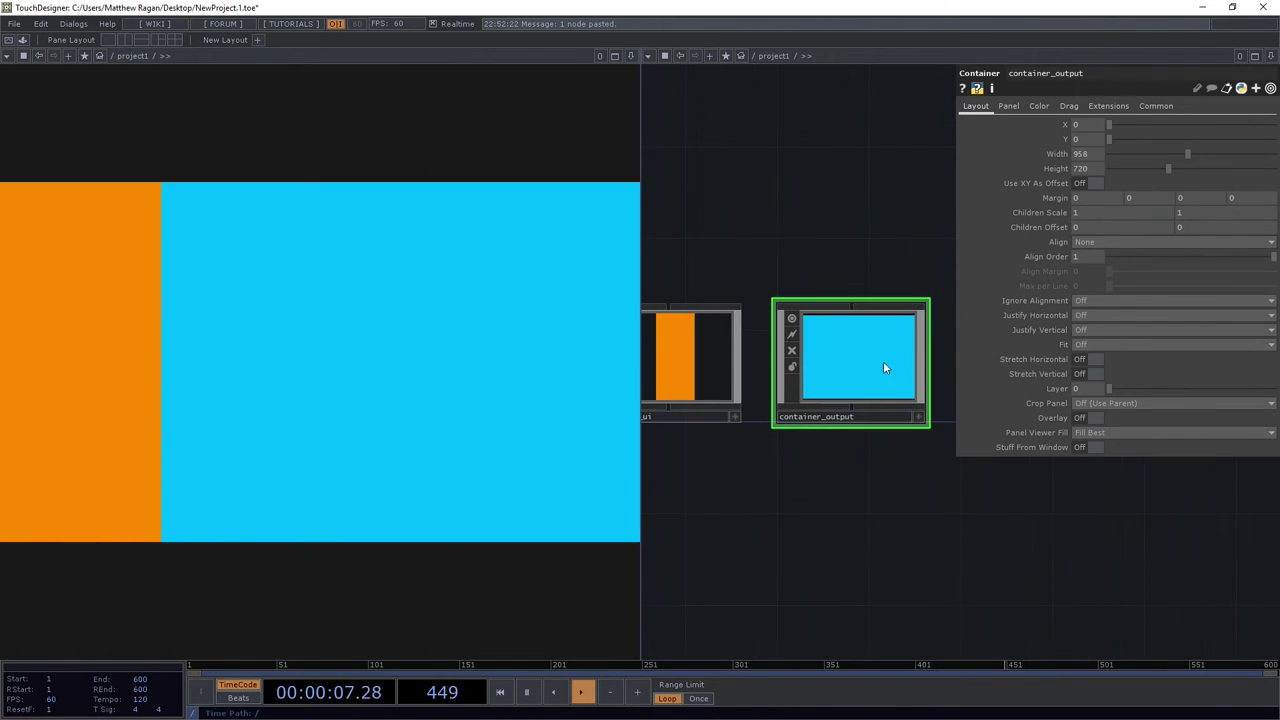
Inside container_output, add a Movie File In TOP, moviefilein1
{"action": "double_click", "coordinate": [846, 366]}
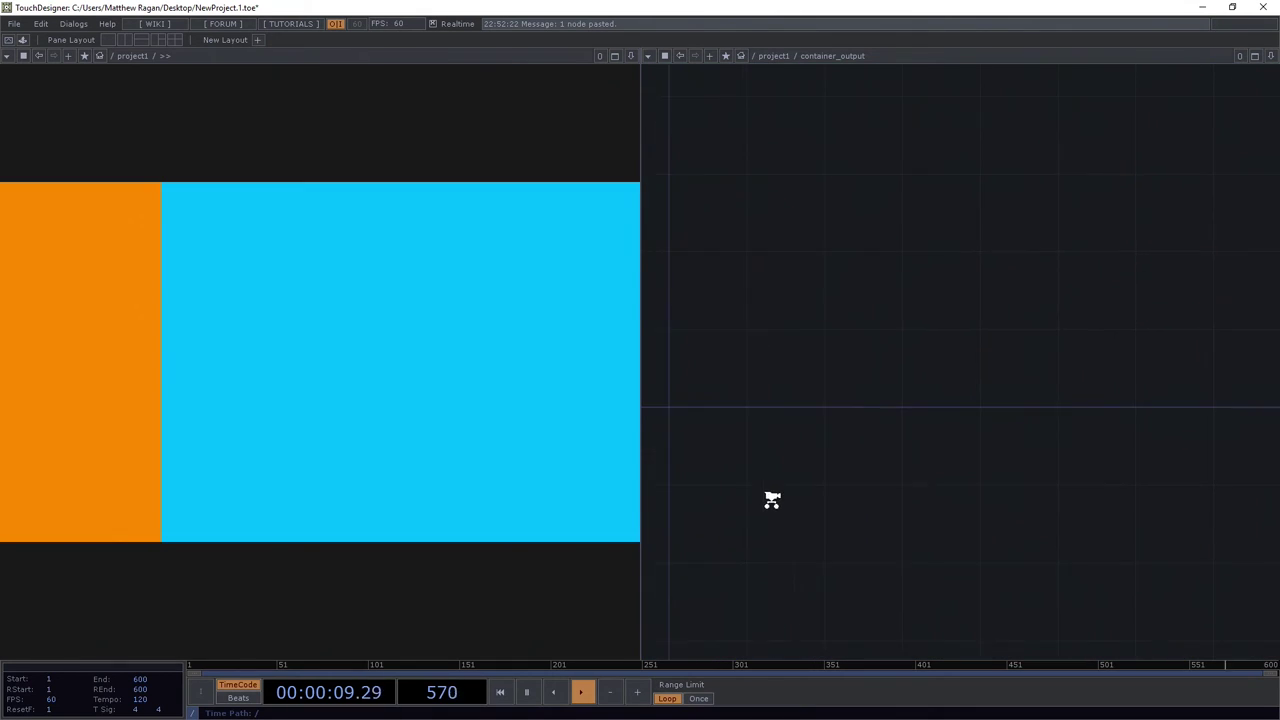
{"action": "key", "text": "Tab"}
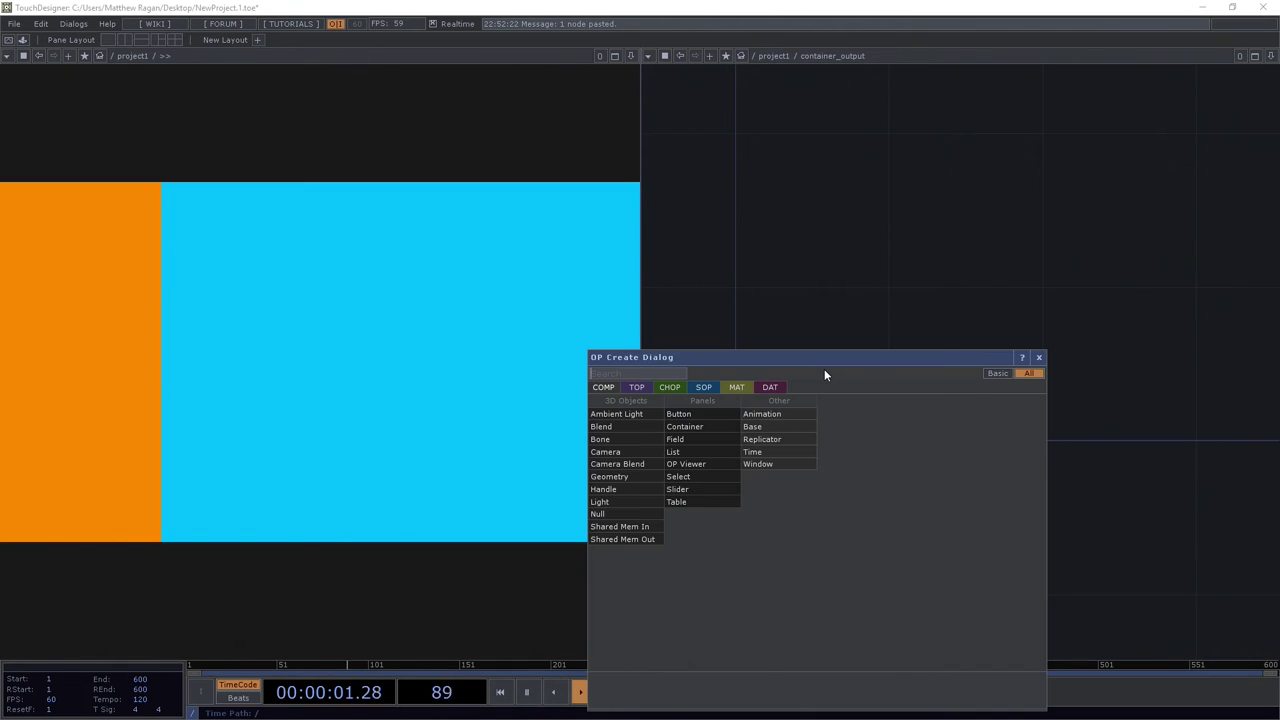
{"action": "type", "text": "movi"}
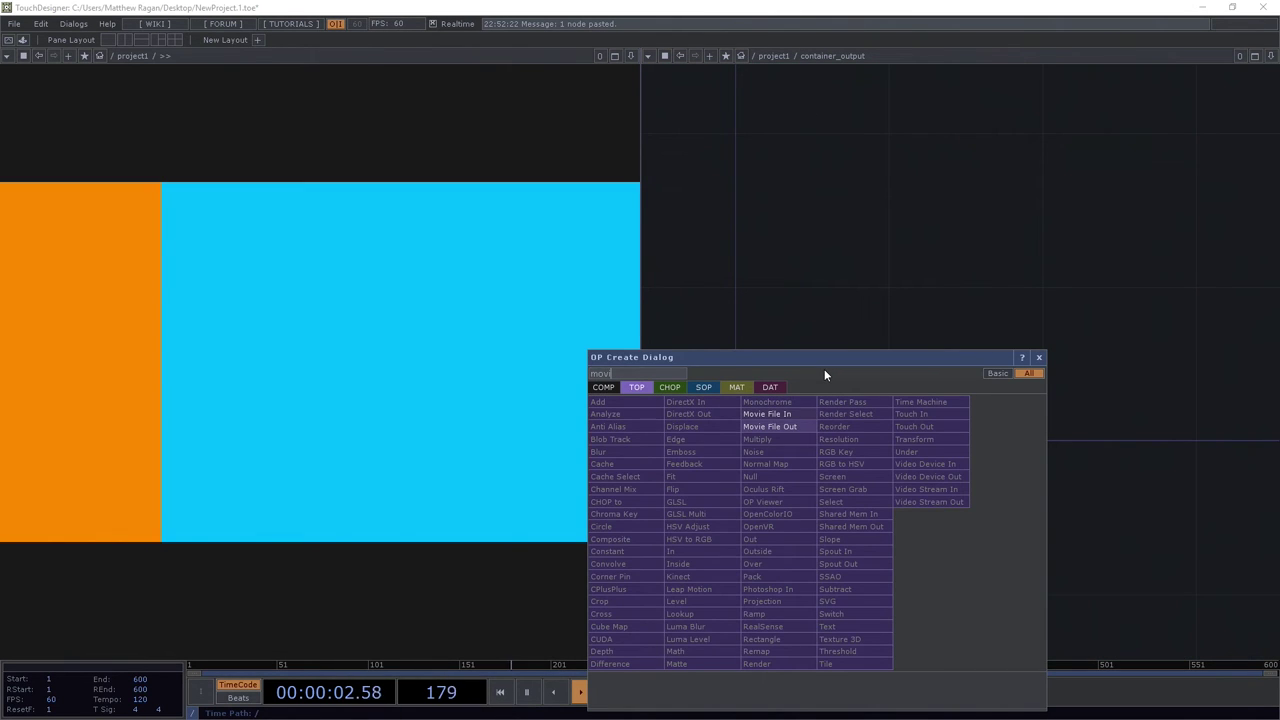
{"action": "left_click", "coordinate": [767, 414]}
{"action": "left_click", "coordinate": [876, 347]}
{"action": "left_click_drag", "start_coordinate": [876, 347], "coordinate": [775, 384]}
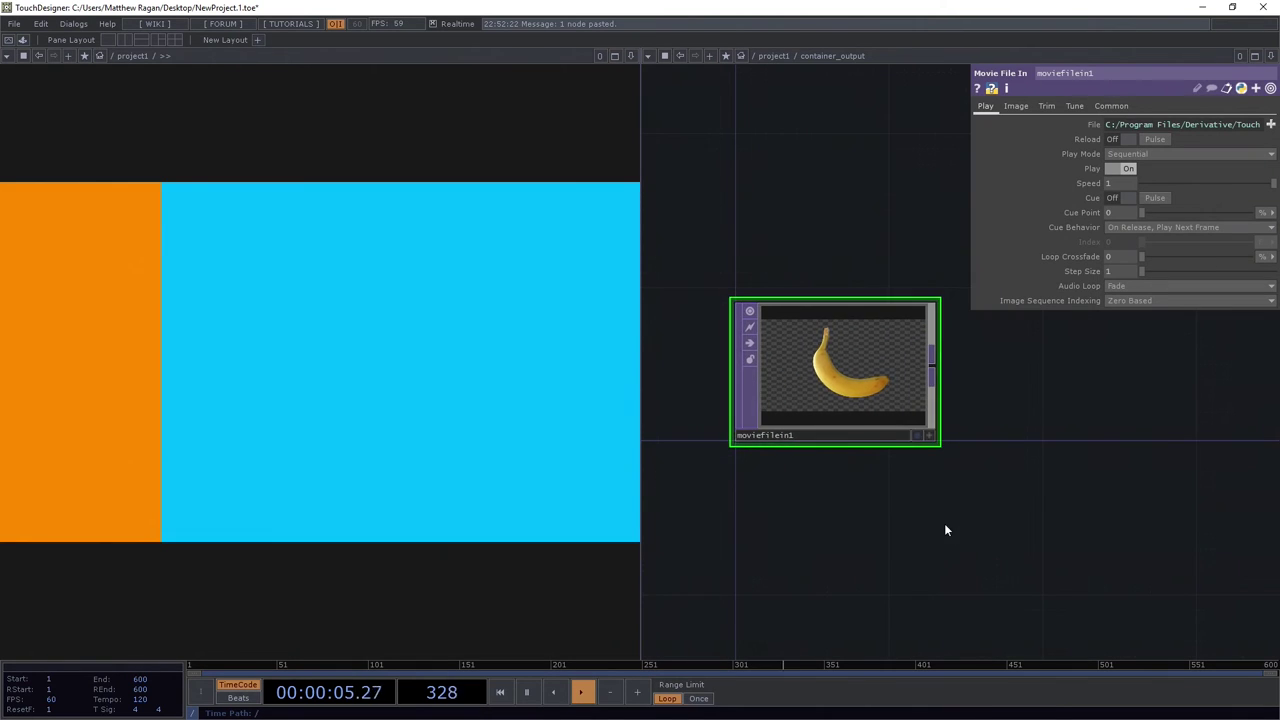
Add a Level TOP, level1, wired after moviefilein1
{"action": "key", "text": "Tab"}
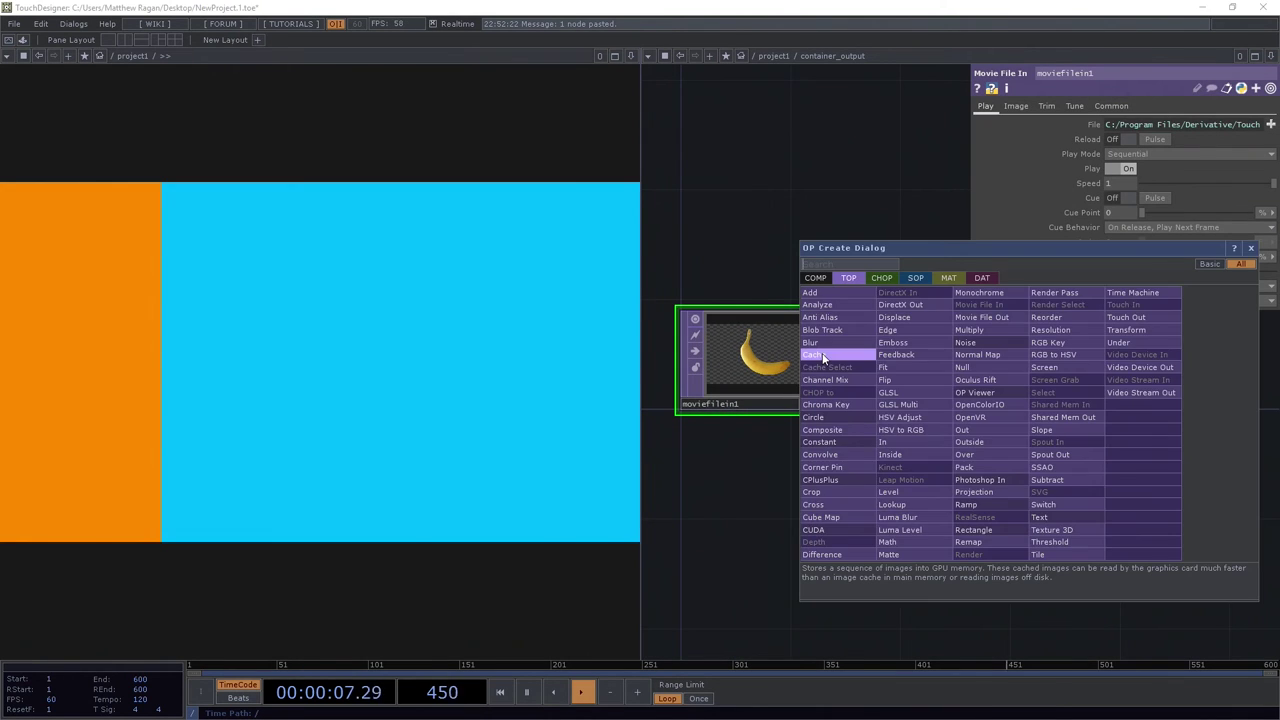
{"action": "type", "text": "lev"}
{"action": "left_click", "coordinate": [887, 493]}
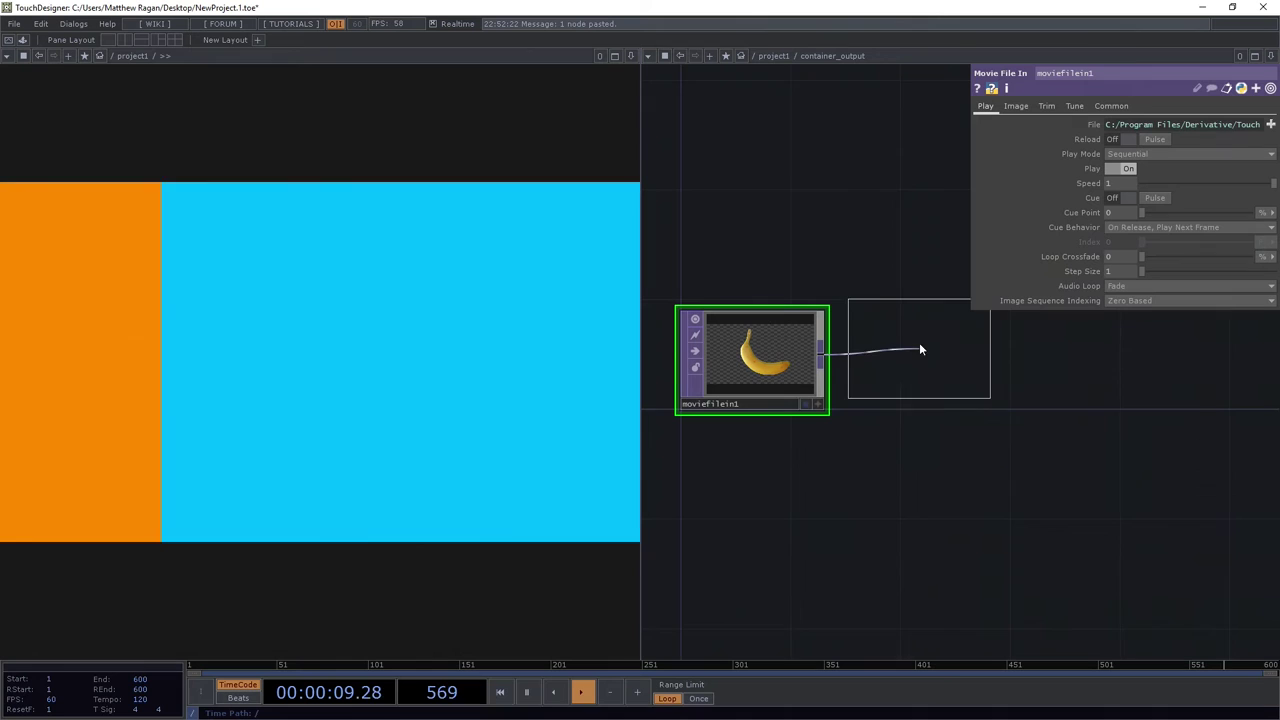
{"action": "left_click", "coordinate": [924, 325]}
{"action": "scroll", "coordinate": [968, 400], "scroll_direction": "up", "scroll_amount": 3}
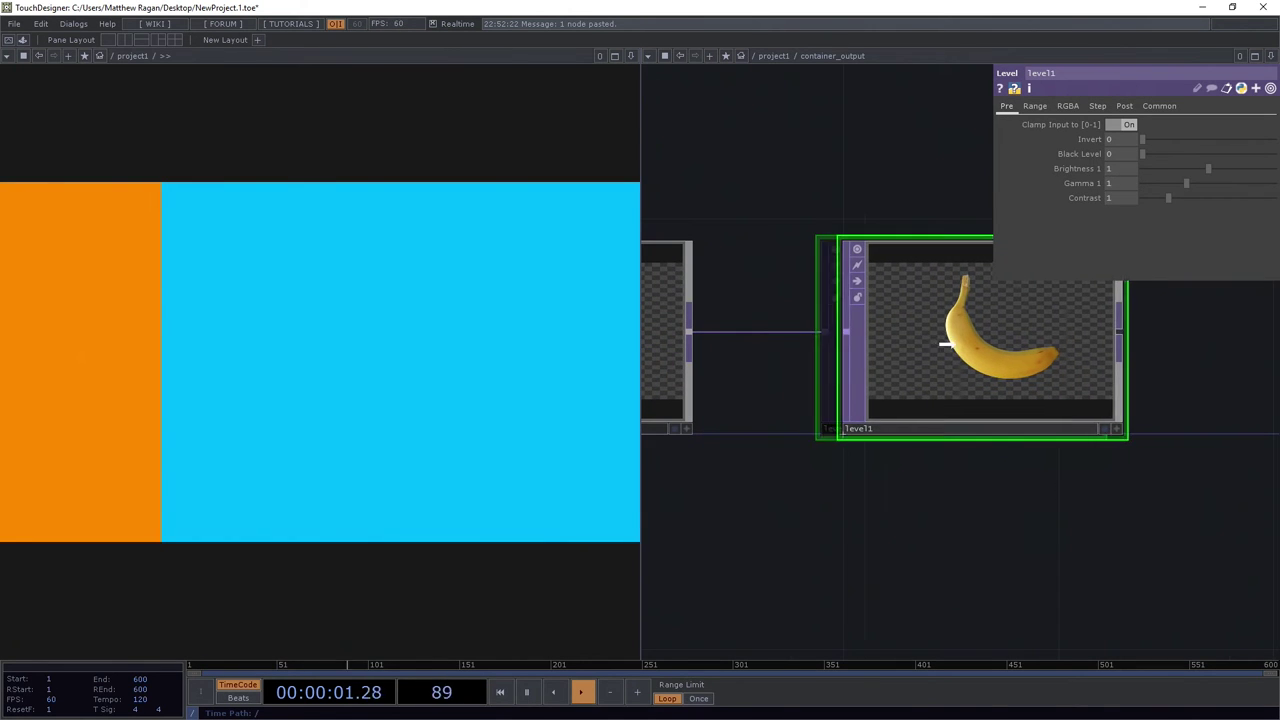
{"action": "scroll", "coordinate": [943, 350], "scroll_direction": "down", "scroll_amount": 3}
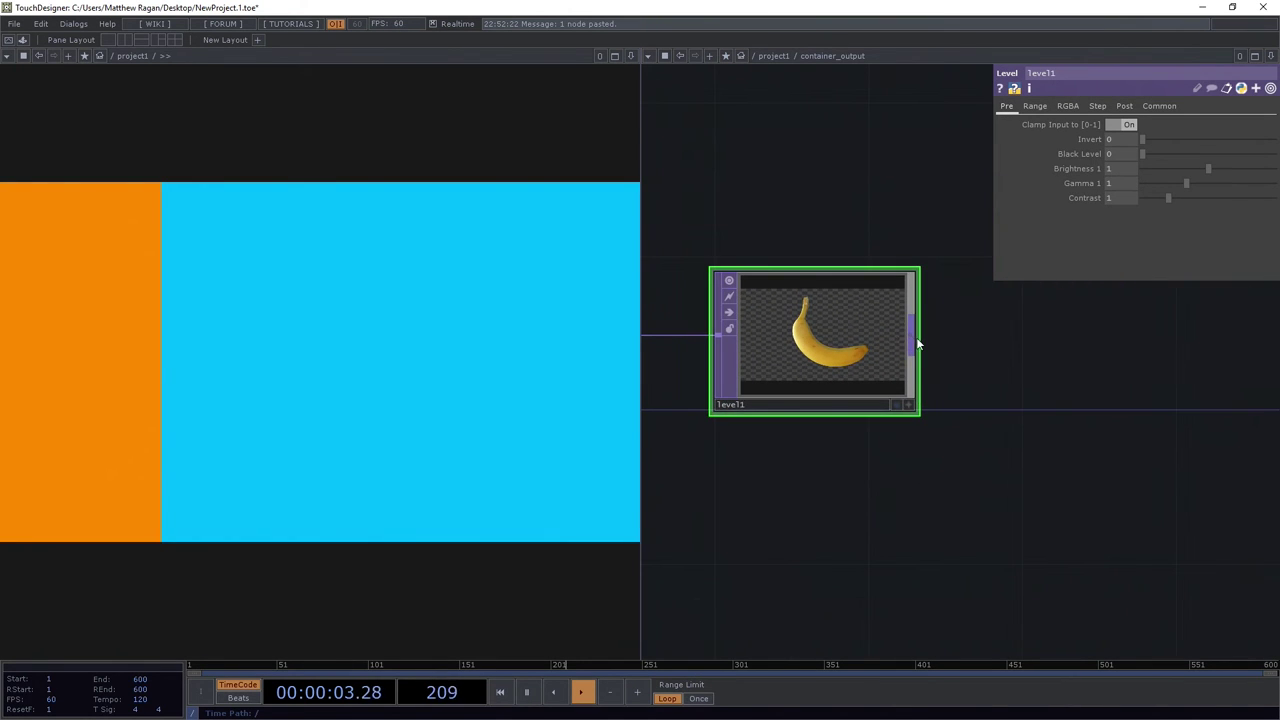
Append an HSV Adjust TOP, hsvadj1, to level1's output
{"action": "right_click", "coordinate": [909, 346]}
{"action": "type", "text": "hs"}
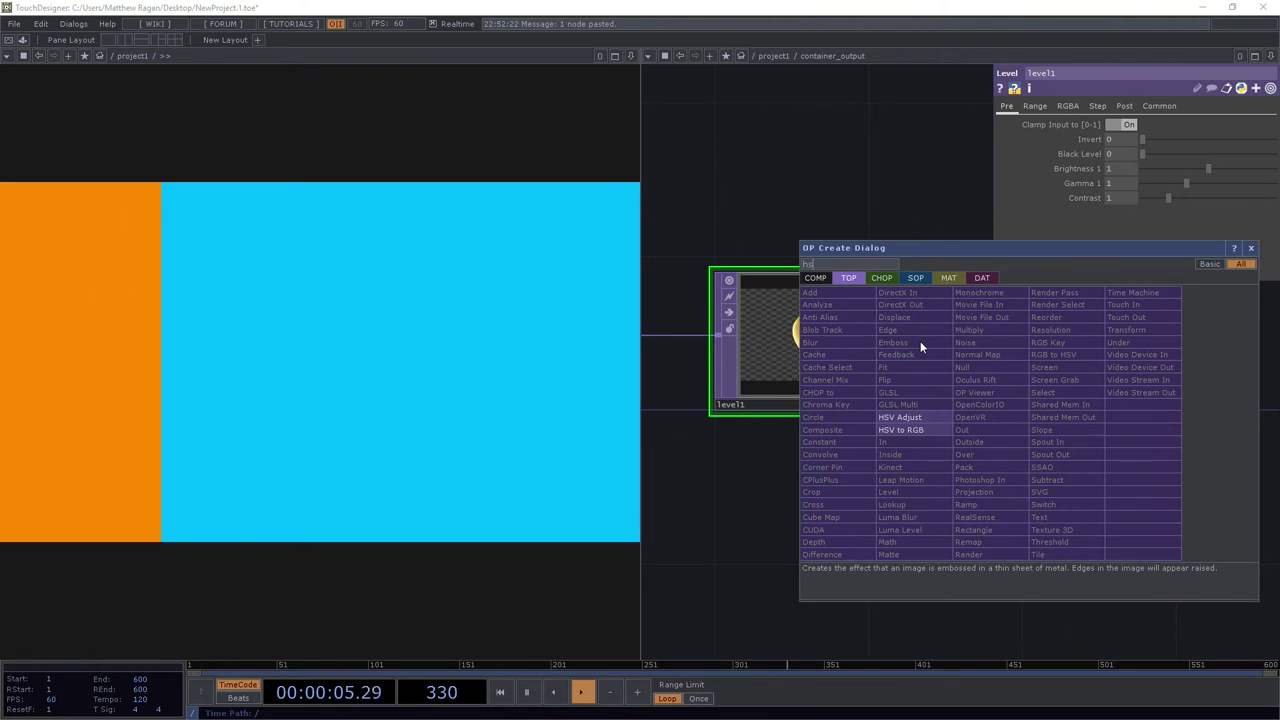
{"action": "left_click", "coordinate": [928, 430]}
{"action": "left_click", "coordinate": [1113, 343]}
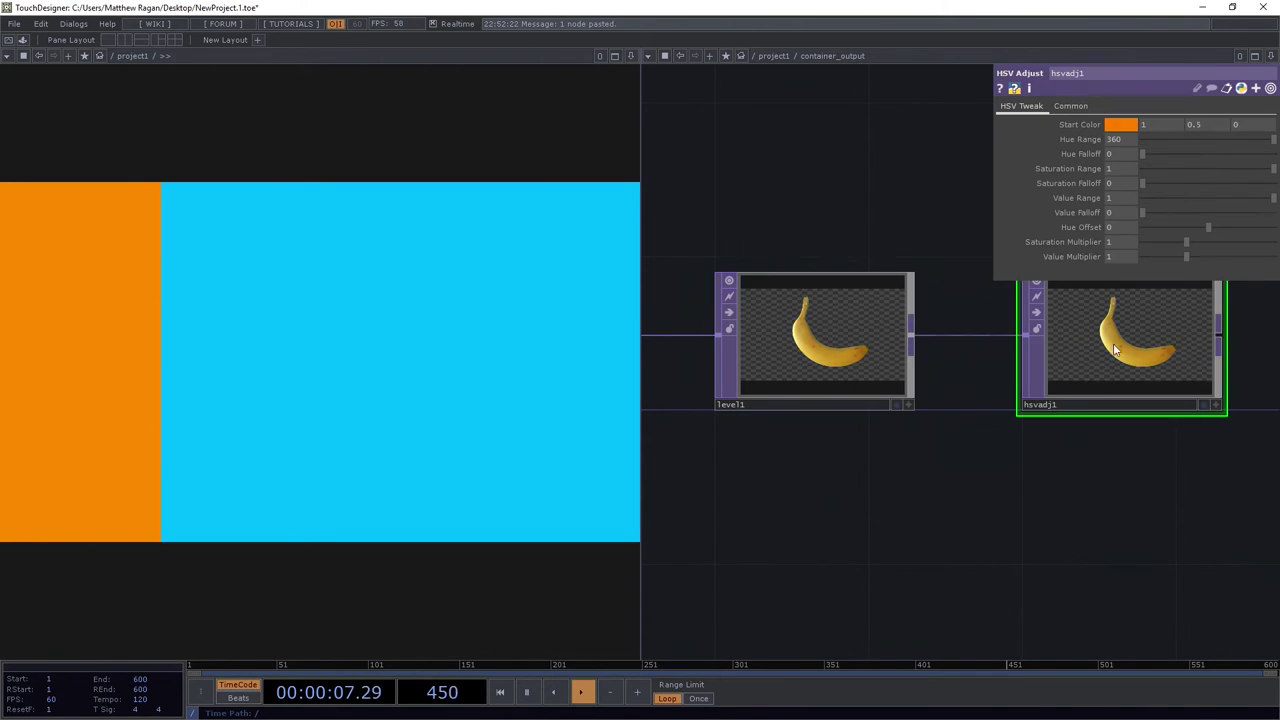
{"action": "scroll", "coordinate": [889, 474], "scroll_direction": "down", "scroll_amount": 2}
Append a Null TOP after hsvadj1 and rename it null_final
{"action": "right_click", "coordinate": [913, 404]}
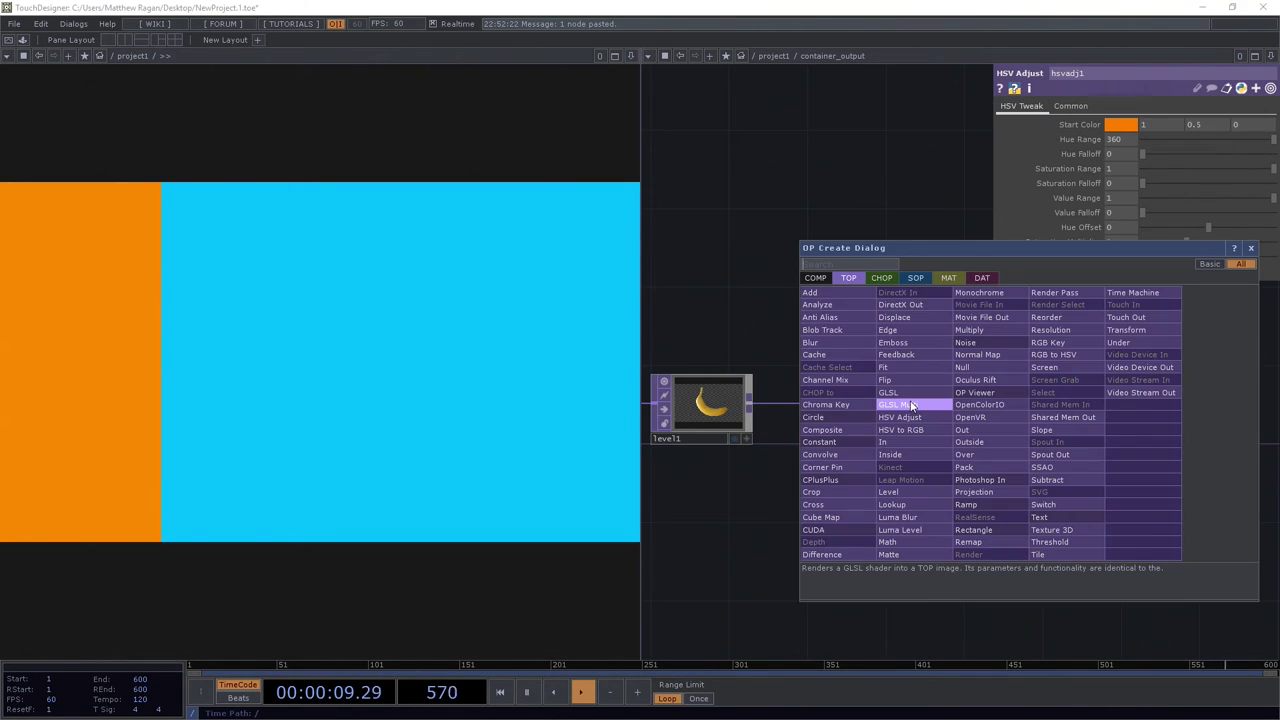
{"action": "type", "text": "nu"}
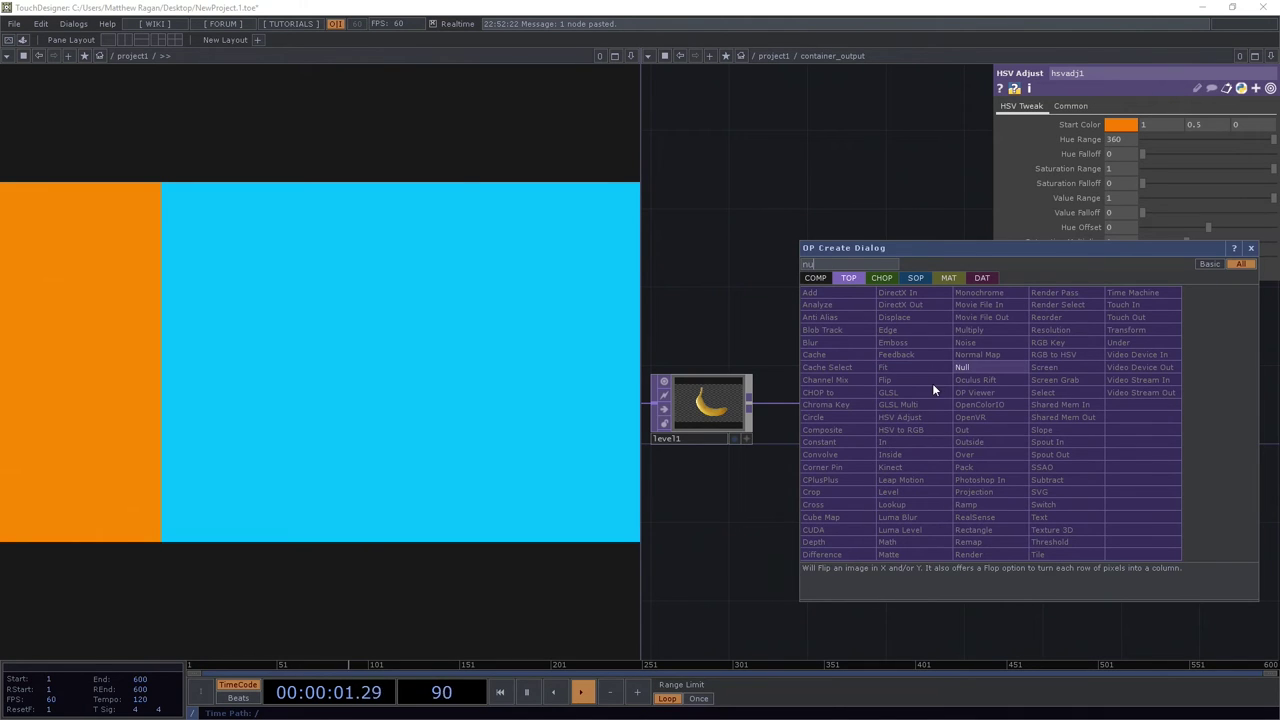
{"action": "left_click", "coordinate": [991, 368]}
{"action": "left_click", "coordinate": [1120, 390]}
{"action": "scroll", "coordinate": [995, 374], "scroll_direction": "up", "scroll_amount": 3}
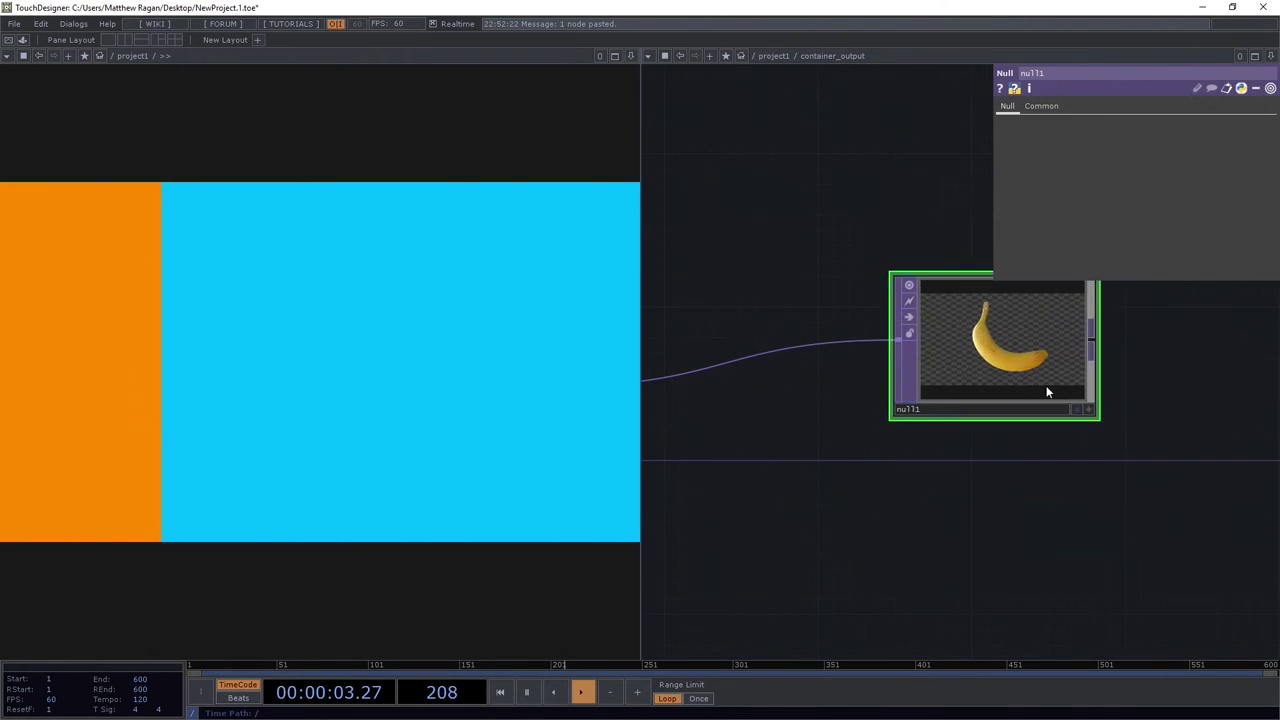
{"action": "left_click_drag", "start_coordinate": [995, 374], "coordinate": [1170, 462]}
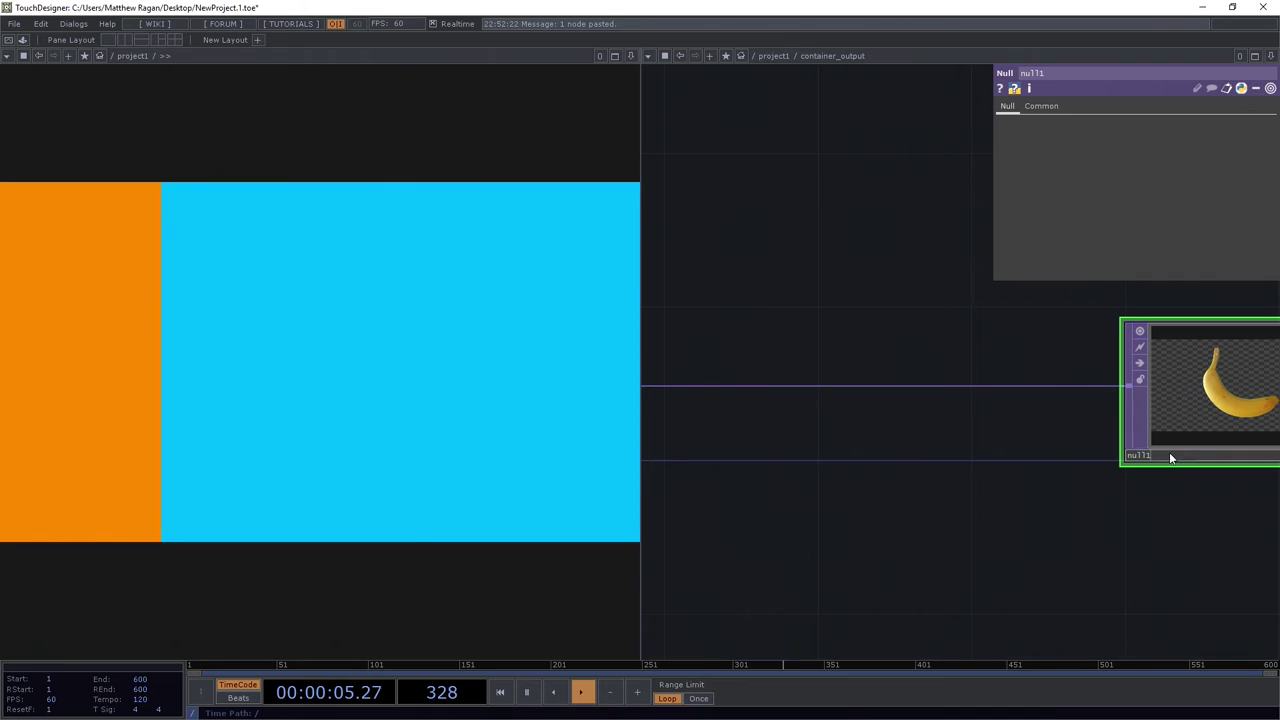
{"action": "left_click", "coordinate": [1170, 457]}
{"action": "type", "text": "null_final"}
{"action": "key", "text": "Return"}
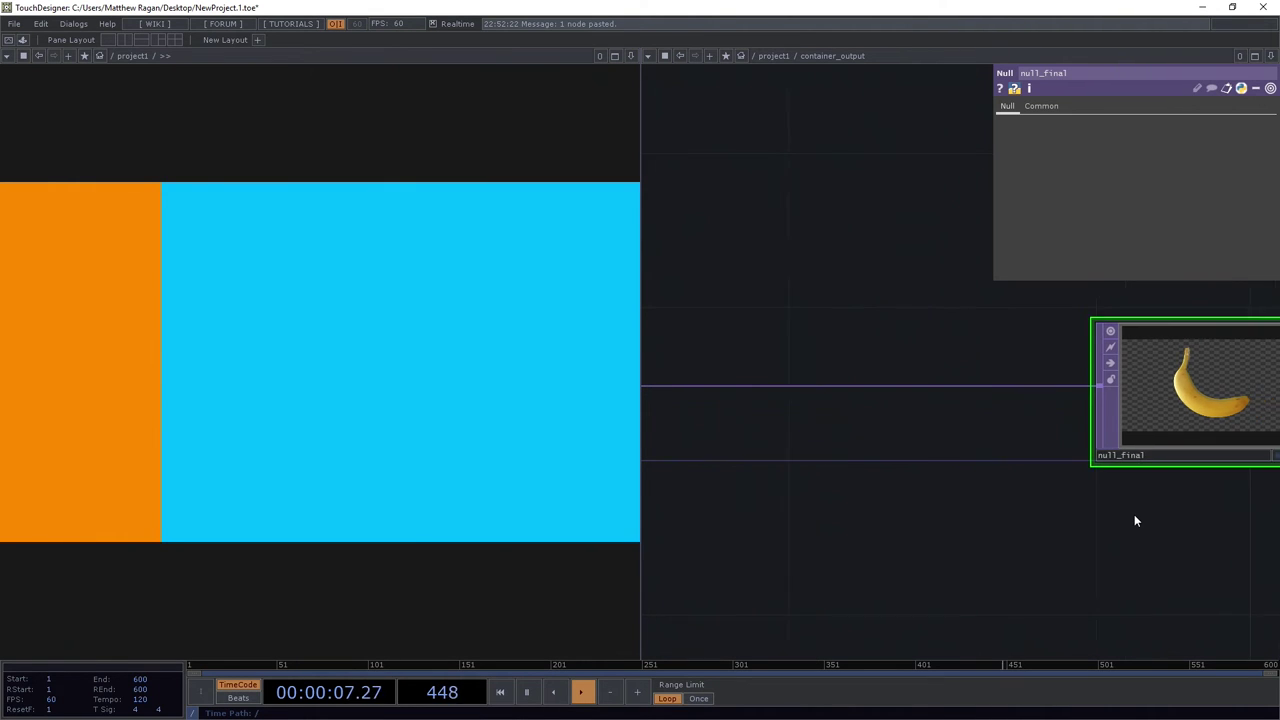
Back in project1, drag container_output's Color-page Background Alpha down to 0
{"action": "key", "text": "h"}
{"action": "key", "text": "u"}
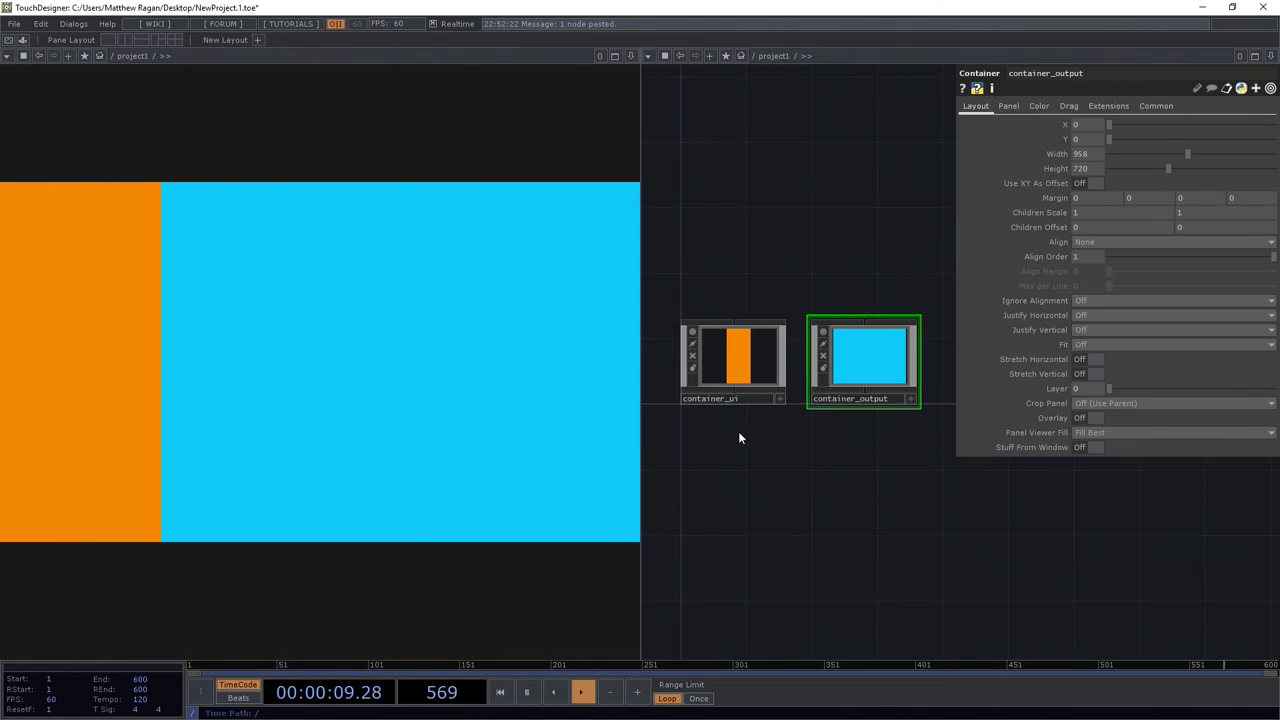
{"action": "scroll", "coordinate": [770, 390], "scroll_direction": "up", "scroll_amount": 2}
{"action": "key", "text": "shift+h"}
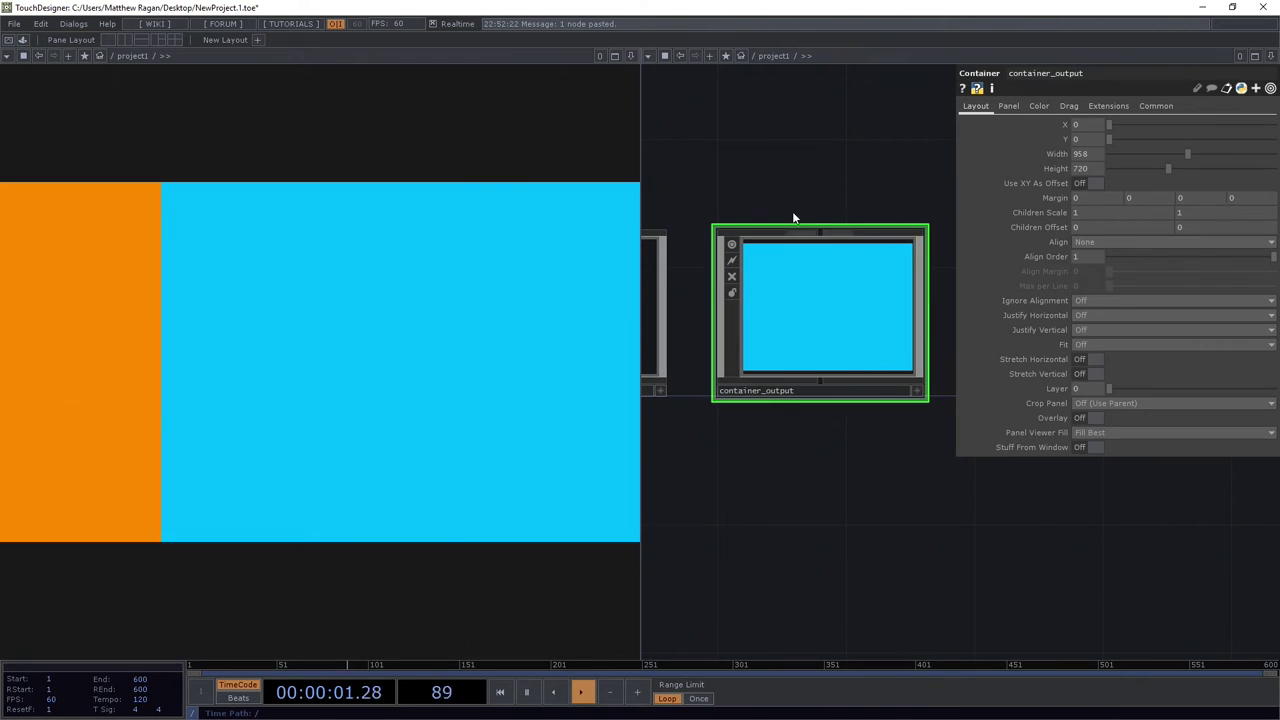
{"action": "left_click", "coordinate": [1006, 106]}
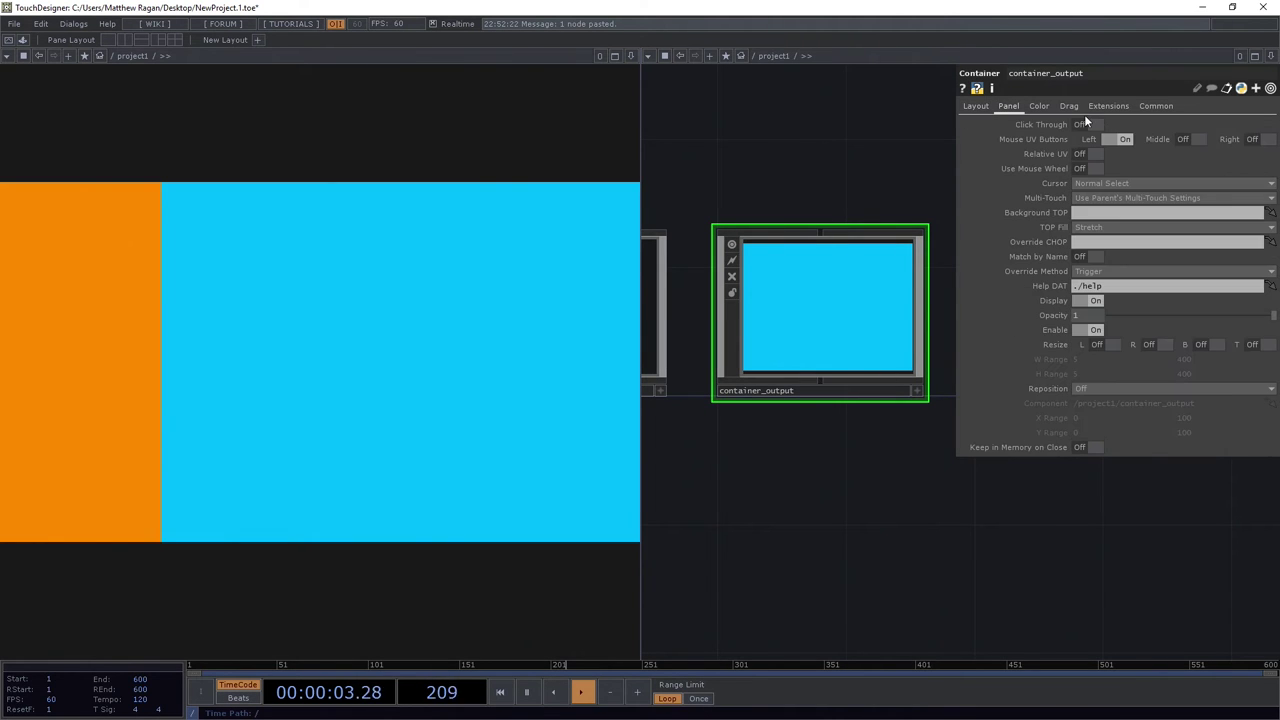
{"action": "left_click", "coordinate": [1070, 106]}
{"action": "left_click", "coordinate": [1037, 105]}
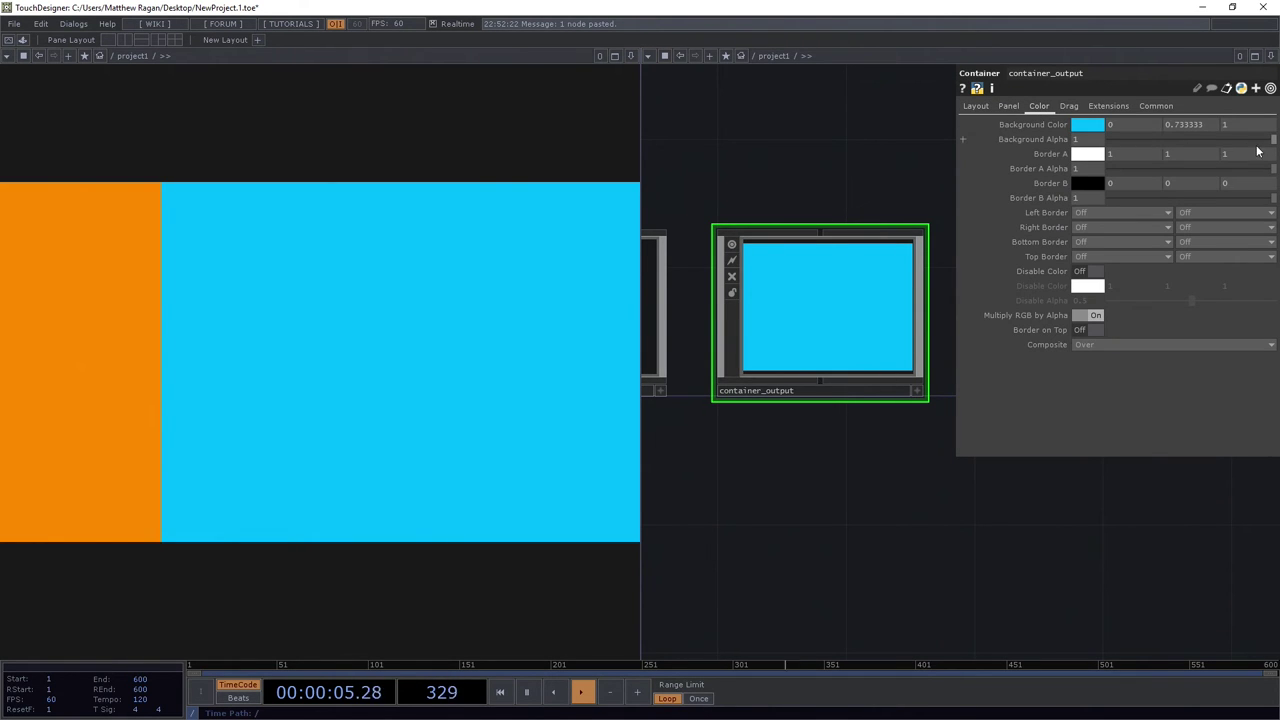
{"action": "left_click_drag", "start_coordinate": [1258, 145], "coordinate": [990, 152]}
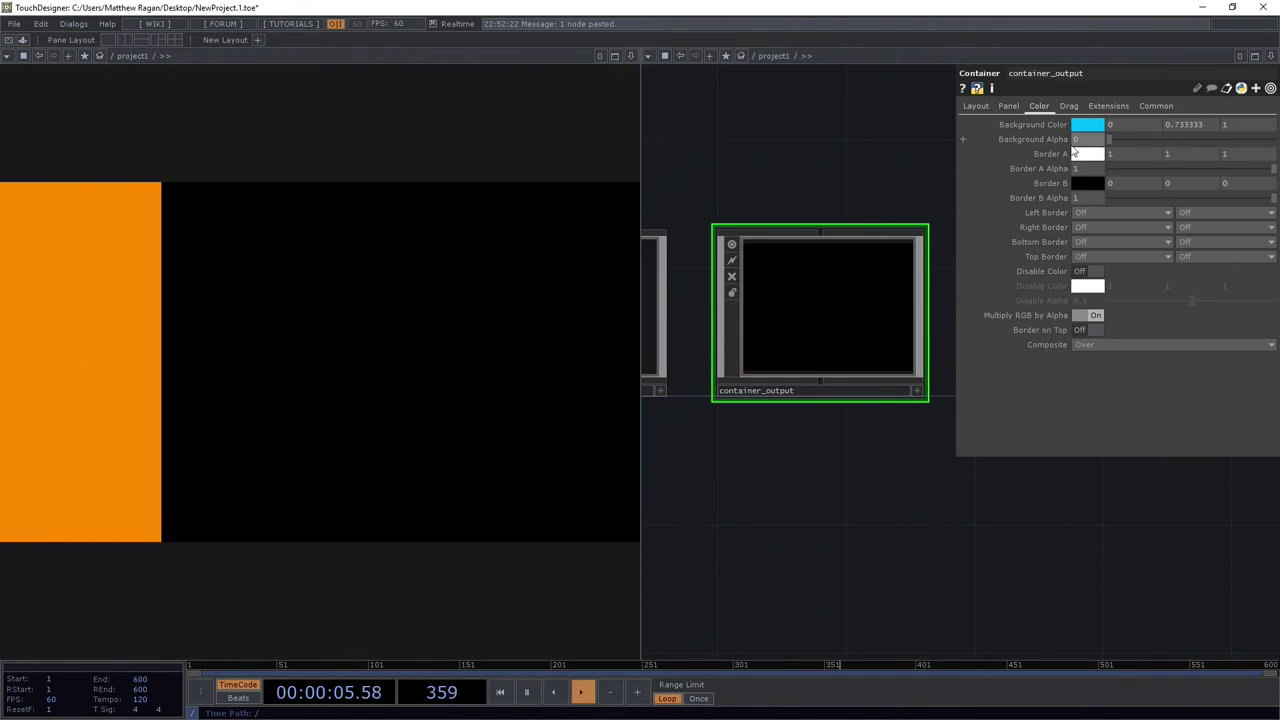
Set container_output's Background TOP to ./null_final, fixing a typo, so the banana fills it
{"action": "left_click", "coordinate": [1008, 106]}
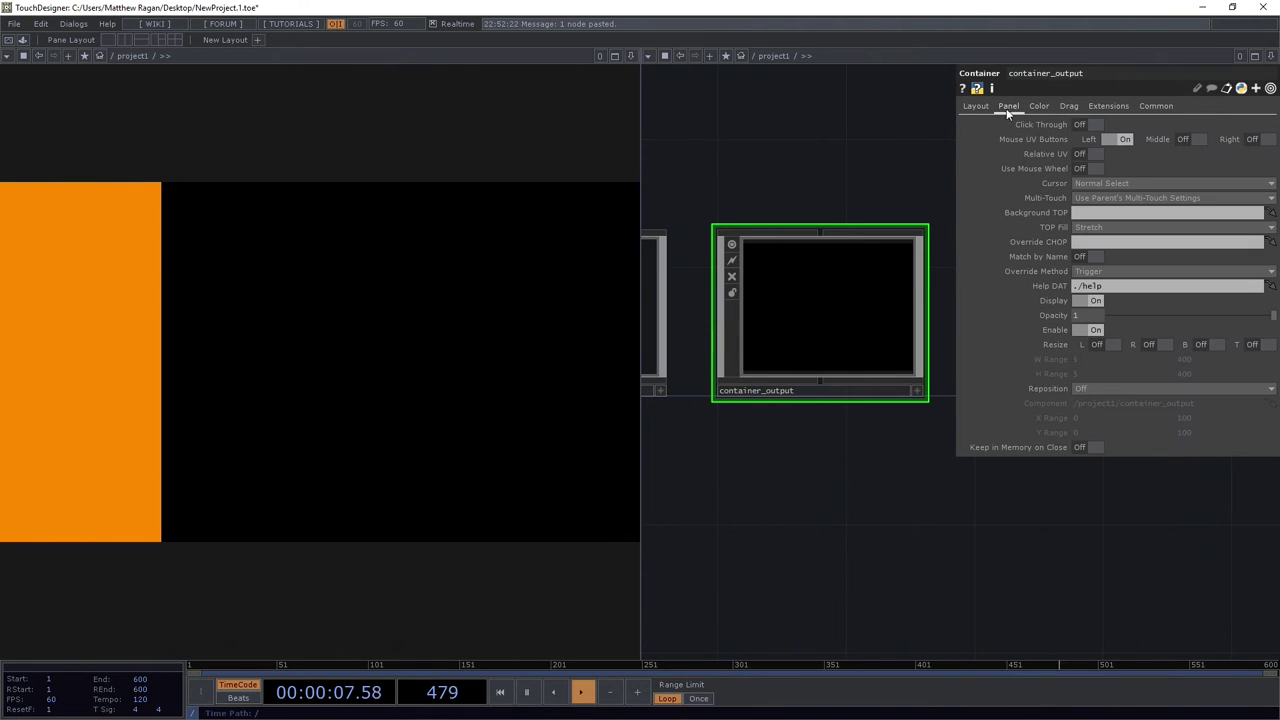
{"action": "left_click", "coordinate": [1096, 216]}
{"action": "type", "text": "./nul"}
{"action": "type", "text": "l"}
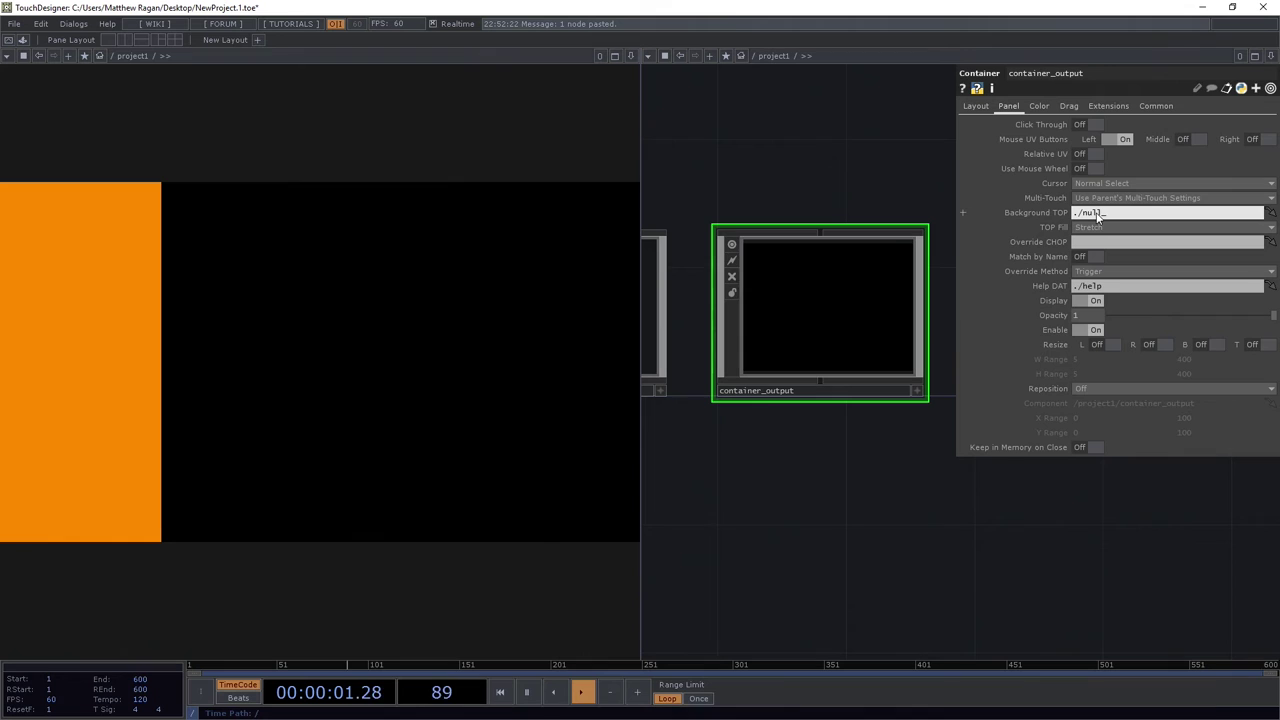
{"action": "type", "text": "_fu"}
{"action": "type", "text": "nal"}
{"action": "key", "text": "Return"}
{"action": "left_click_drag", "start_coordinate": [1081, 218], "coordinate": [1153, 216]}
{"action": "left_click", "coordinate": [1143, 216]}
{"action": "key", "text": "Return"}
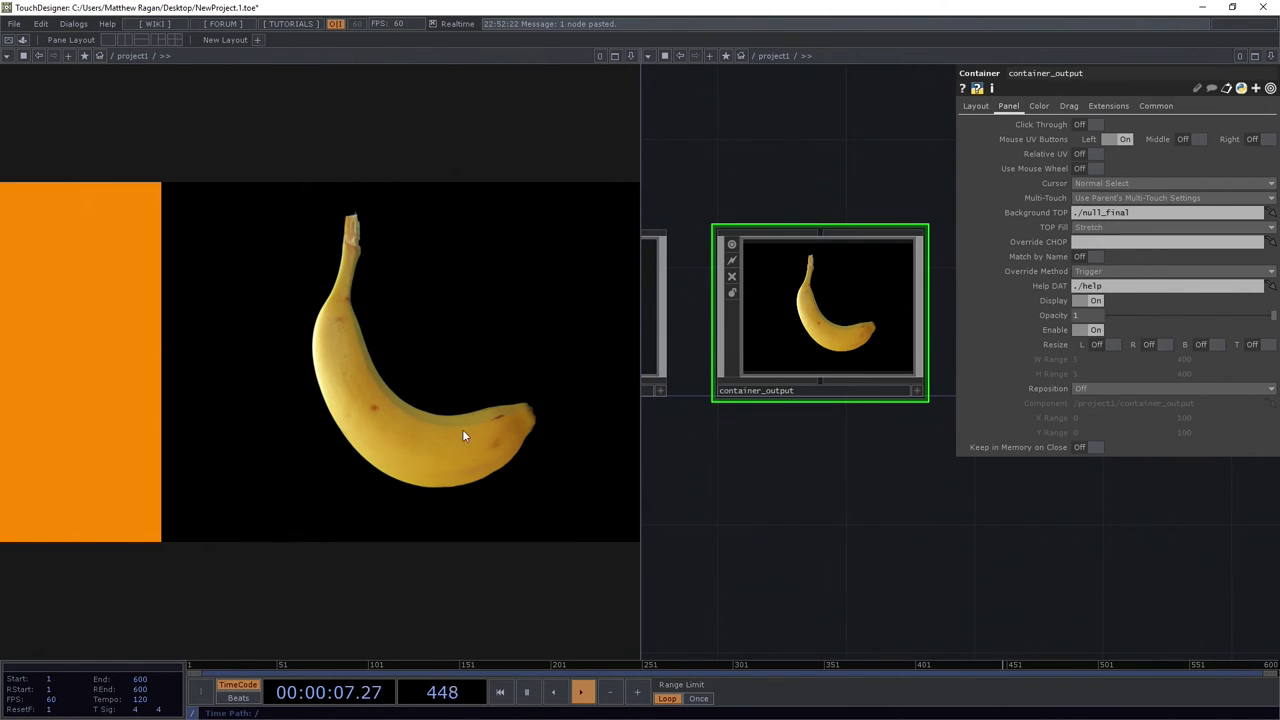
{"action": "left_click_drag", "start_coordinate": [865, 528], "coordinate": [877, 404]}
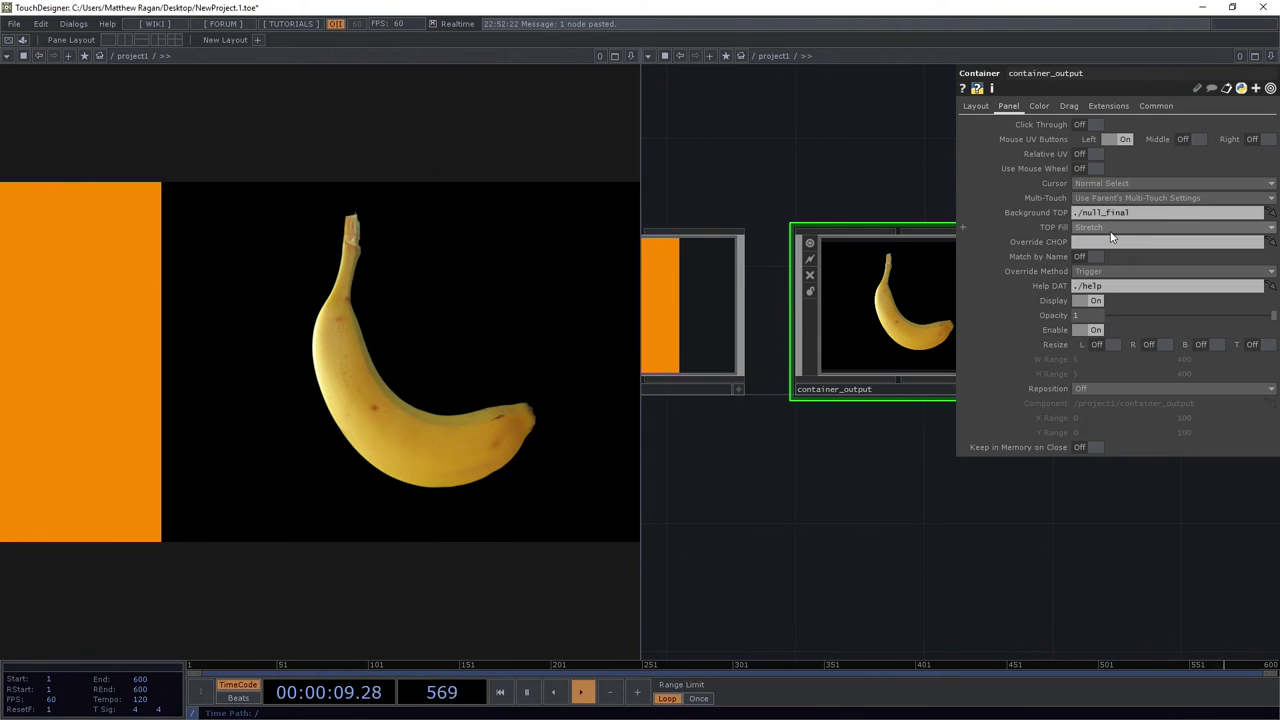
{"action": "left_click_drag", "start_coordinate": [769, 490], "coordinate": [758, 494]}
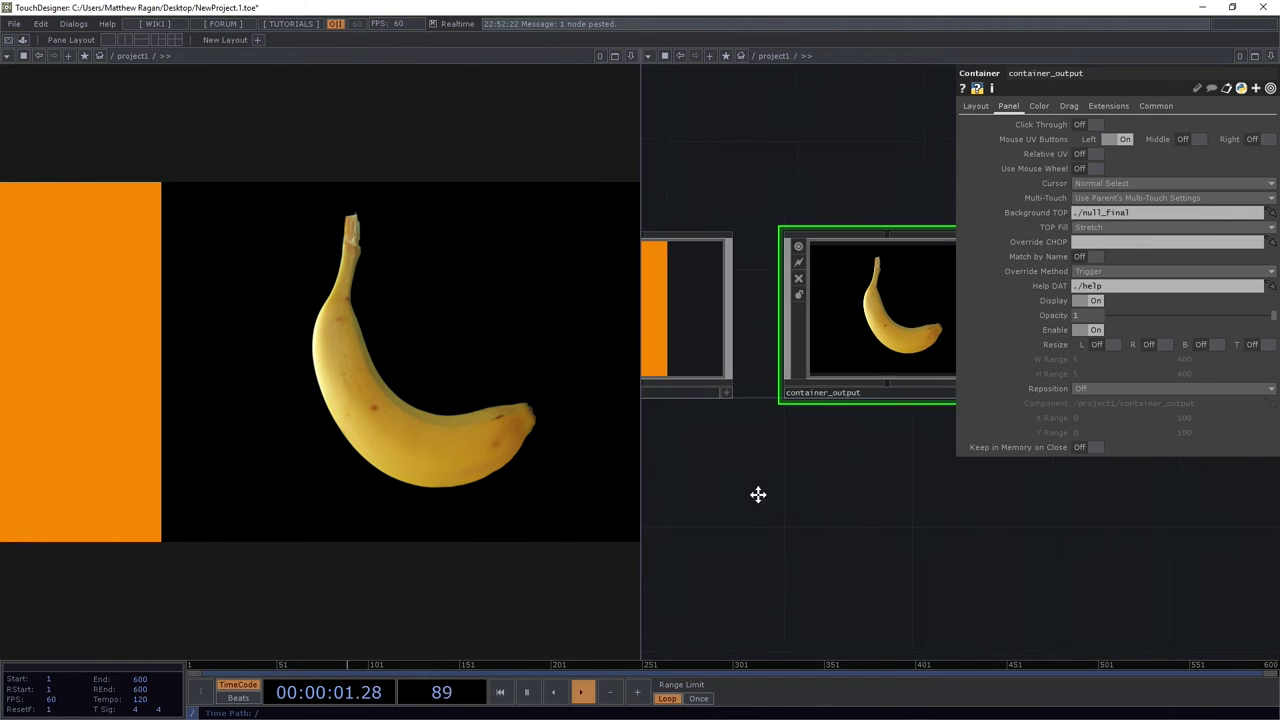
{"action": "scroll", "coordinate": [792, 345], "scroll_direction": "up", "scroll_amount": 10}
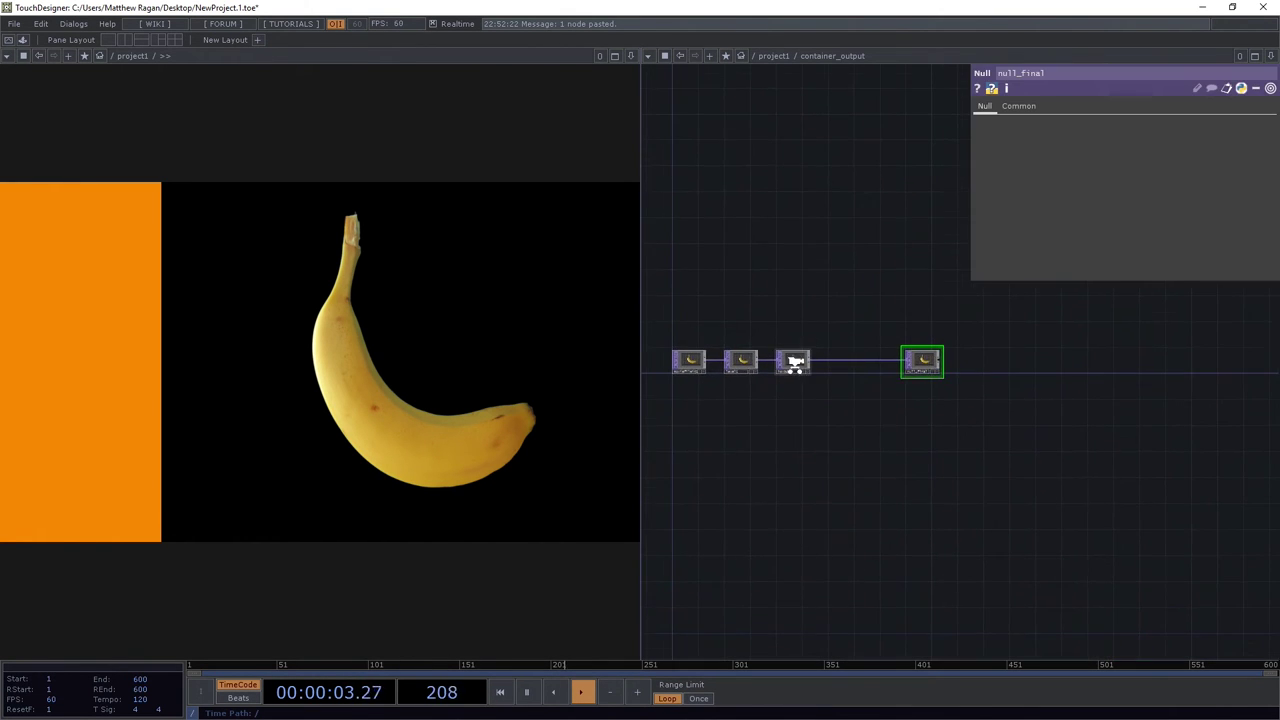
{"action": "scroll", "coordinate": [794, 364], "scroll_direction": "down", "scroll_amount": 8}
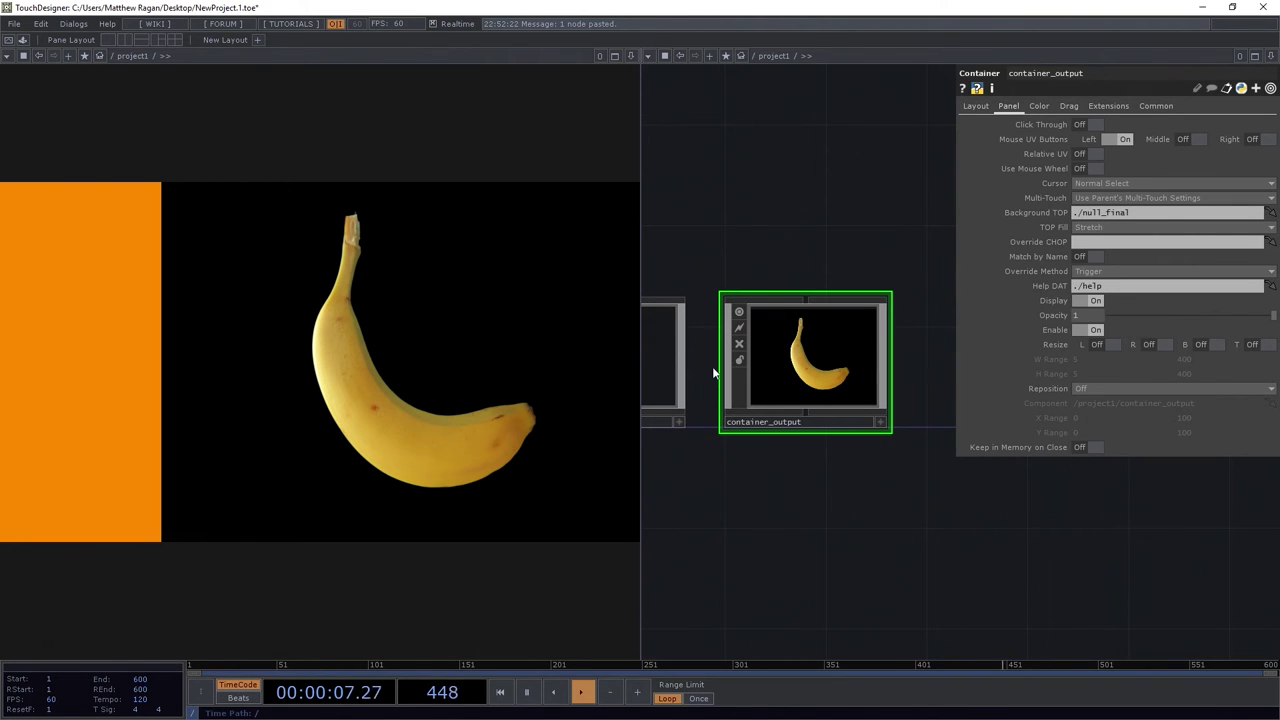
{"action": "scroll", "coordinate": [784, 384], "scroll_direction": "up", "scroll_amount": 10}
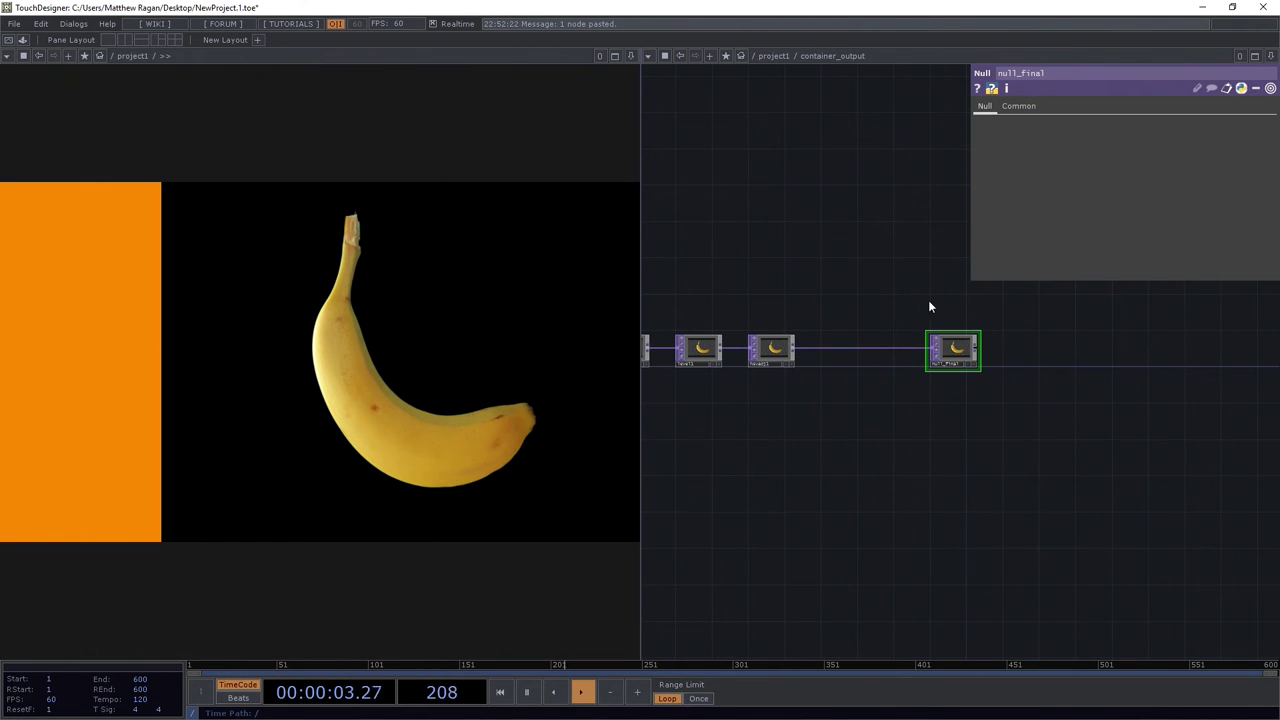
{"action": "scroll", "coordinate": [848, 345], "scroll_direction": "up", "scroll_amount": 5}
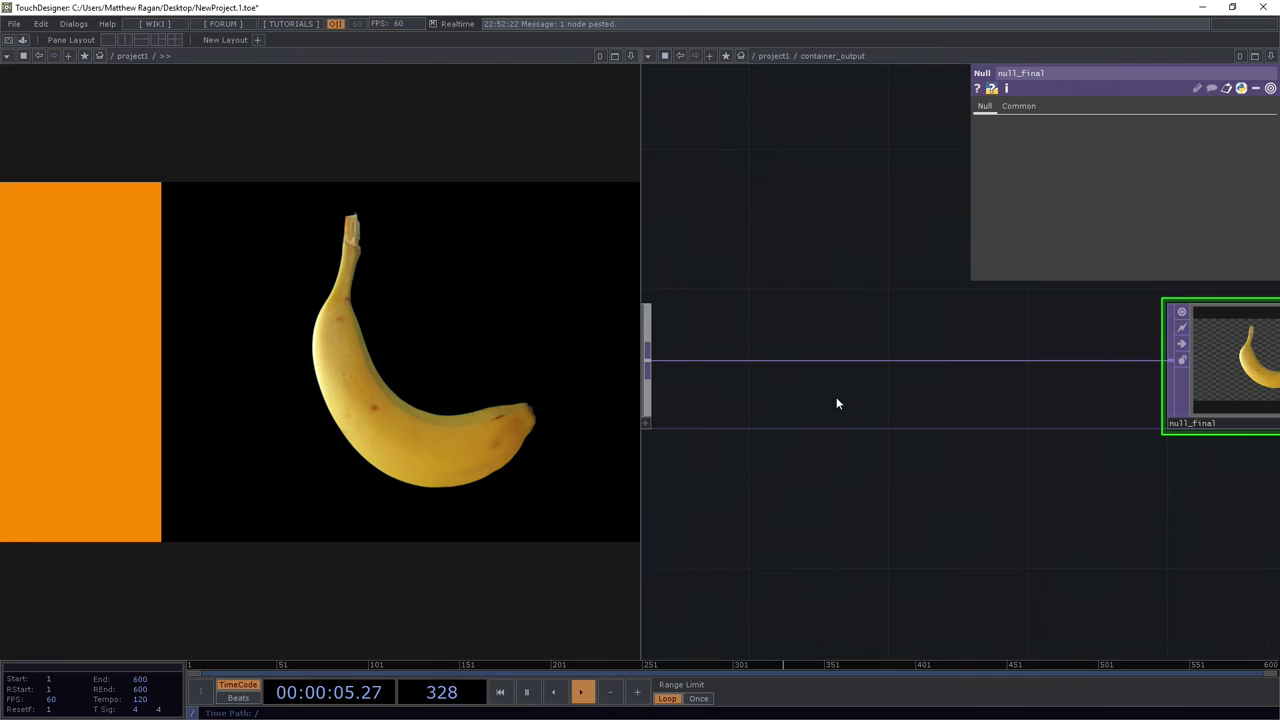
{"action": "left_click_drag", "start_coordinate": [837, 403], "coordinate": [938, 467]}
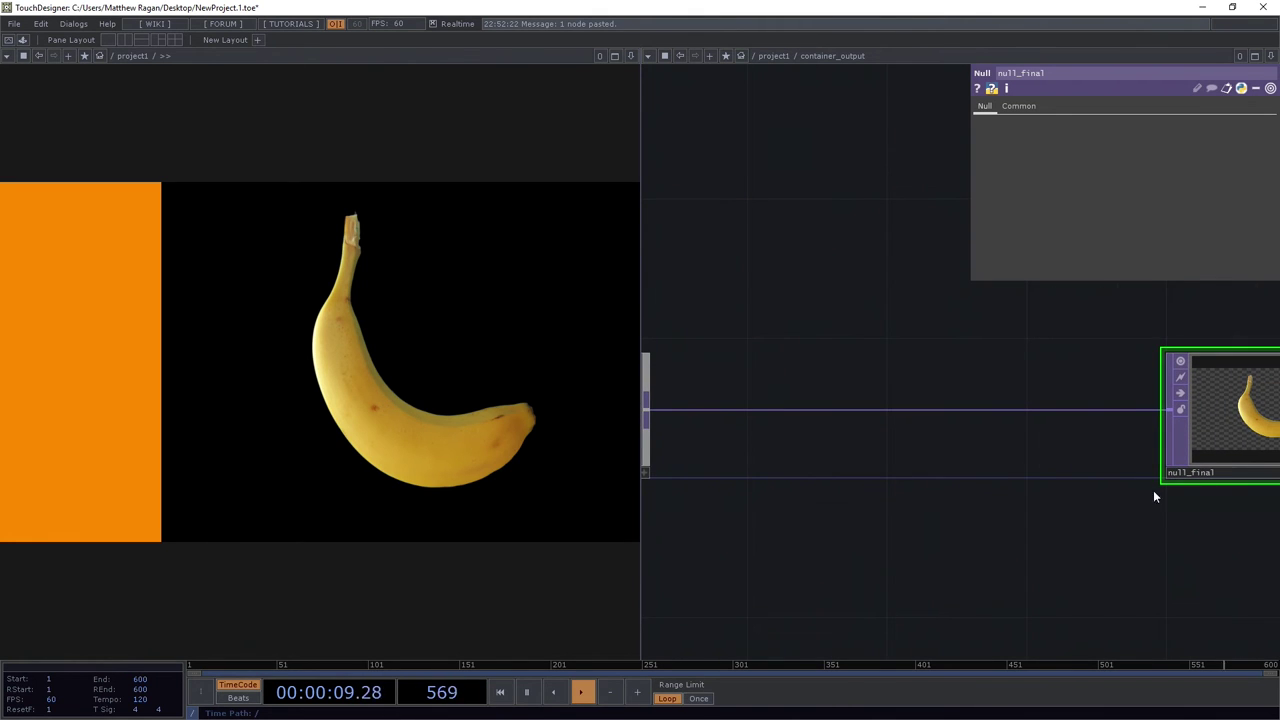
{"action": "scroll", "coordinate": [980, 402], "scroll_direction": "down", "scroll_amount": 2}
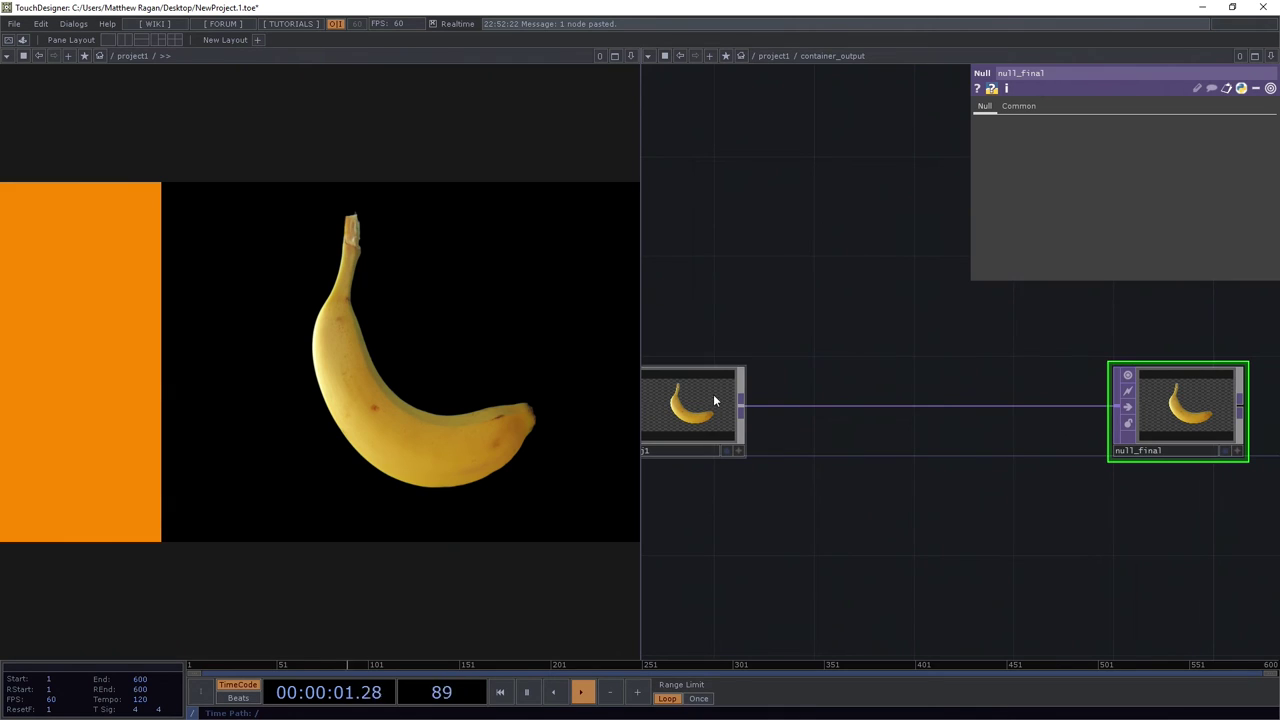
{"action": "left_click_drag", "start_coordinate": [931, 463], "coordinate": [968, 472]}
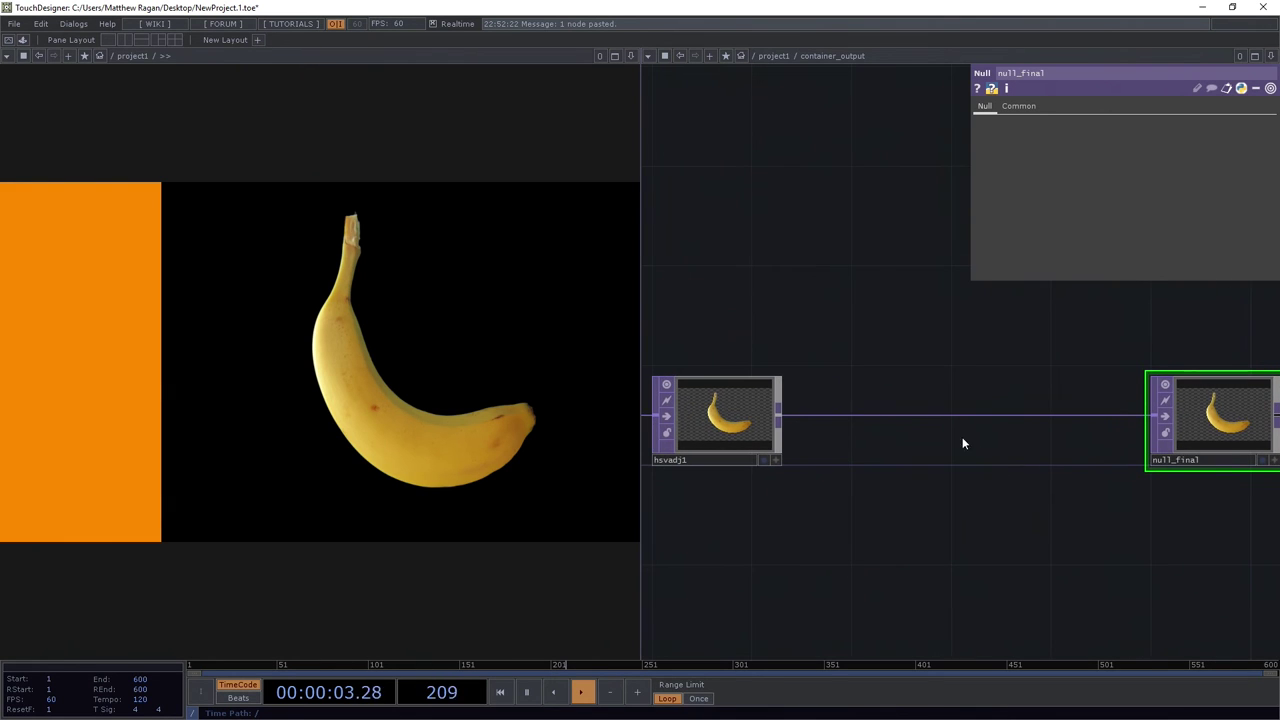
Insert a Fit TOP, fit1, on the wire between hsvadj1 and null_final
{"action": "right_click", "coordinate": [932, 414]}
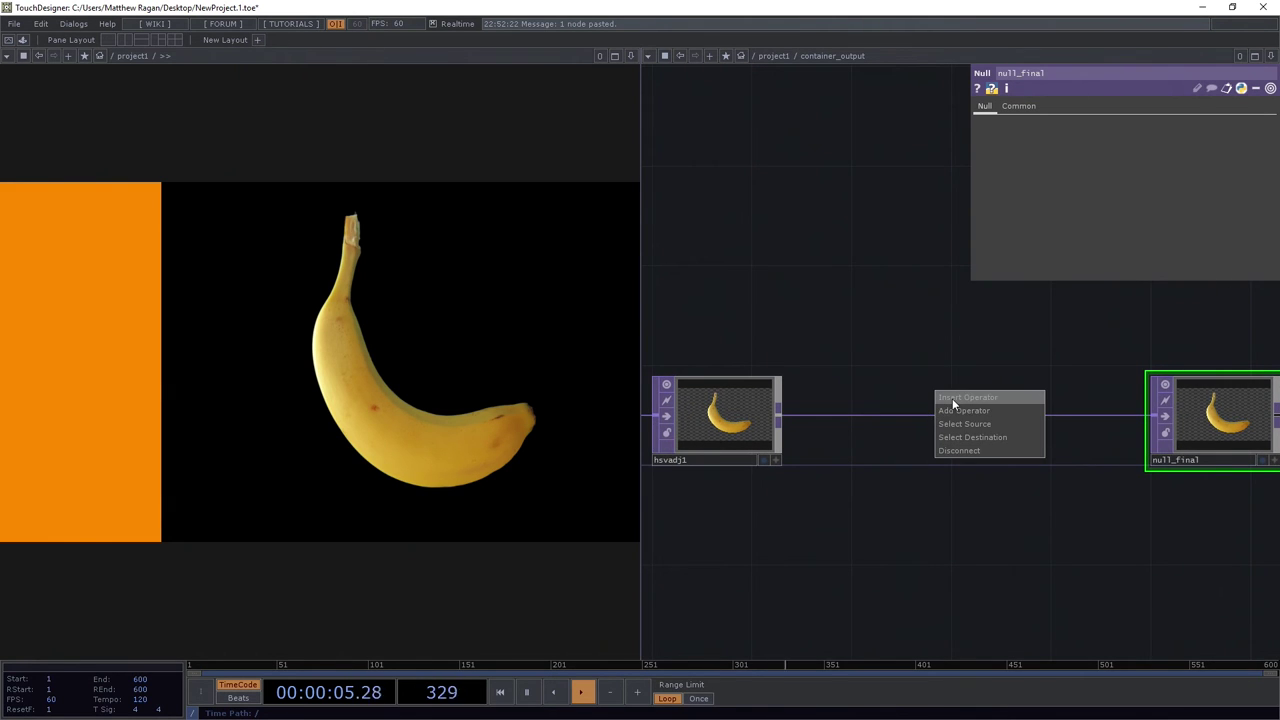
{"action": "left_click", "coordinate": [952, 398]}
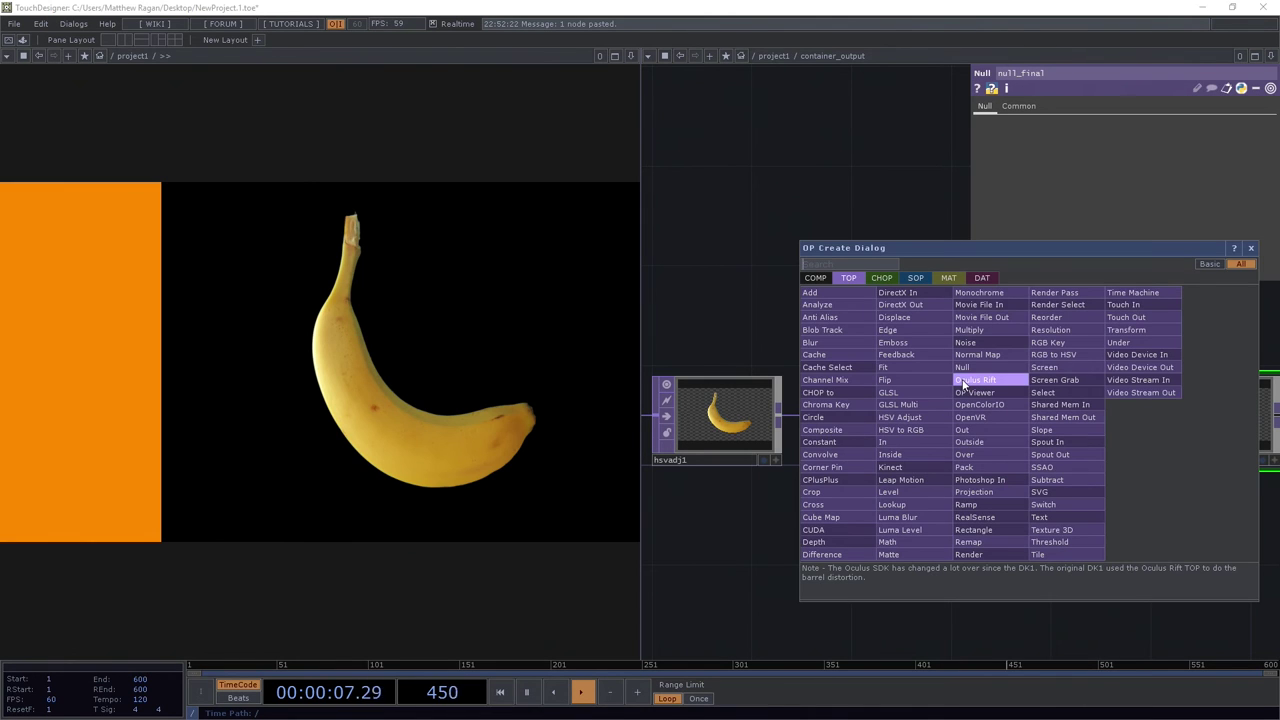
{"action": "left_click", "coordinate": [1250, 247]}
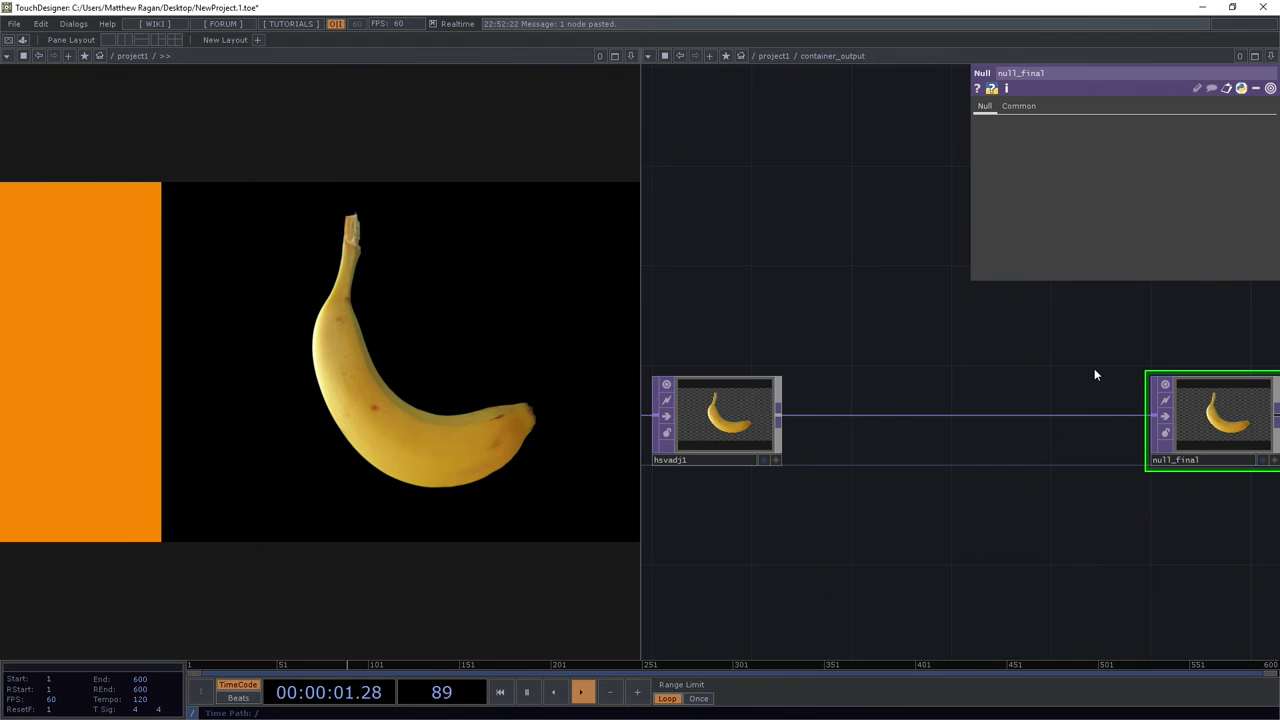
{"action": "right_click", "coordinate": [945, 416]}
{"action": "left_click", "coordinate": [968, 398]}
{"action": "type", "text": "fi"}
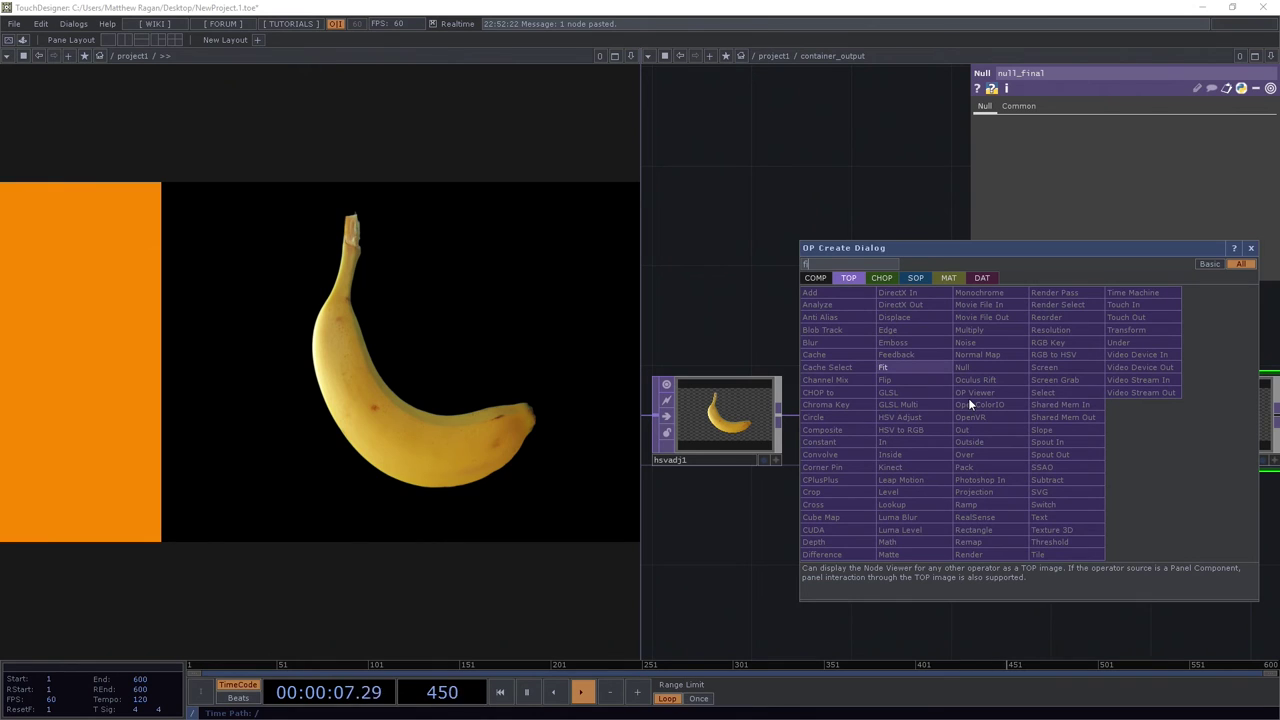
{"action": "key", "text": "Return"}
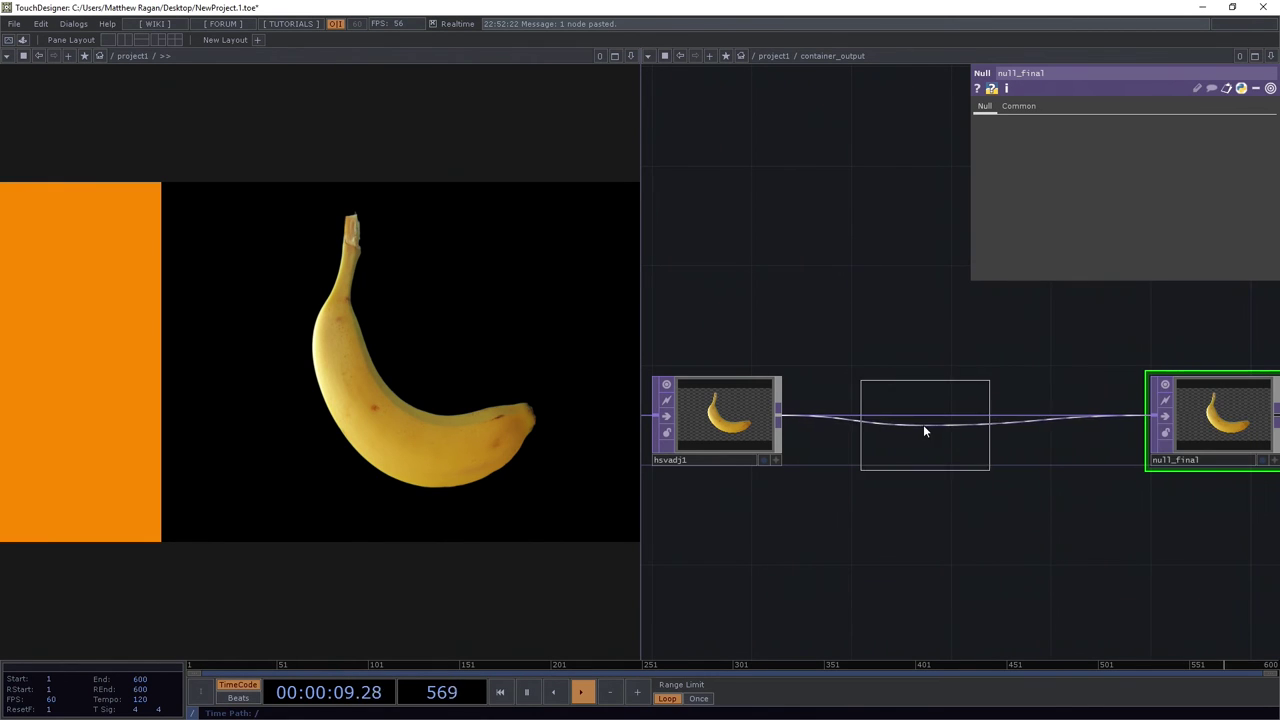
{"action": "scroll", "coordinate": [920, 422], "scroll_direction": "up", "scroll_amount": 3}
{"action": "left_click", "coordinate": [910, 421]}
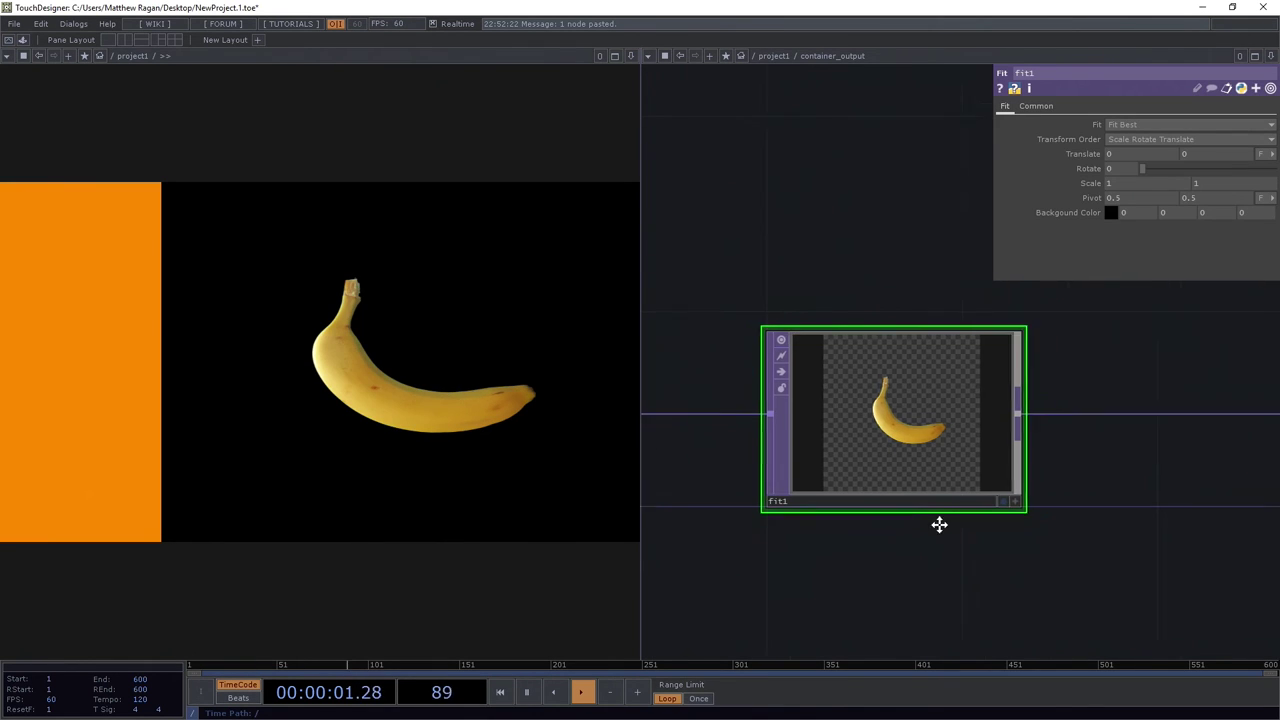
{"action": "scroll", "coordinate": [937, 523], "scroll_direction": "down", "scroll_amount": 3}
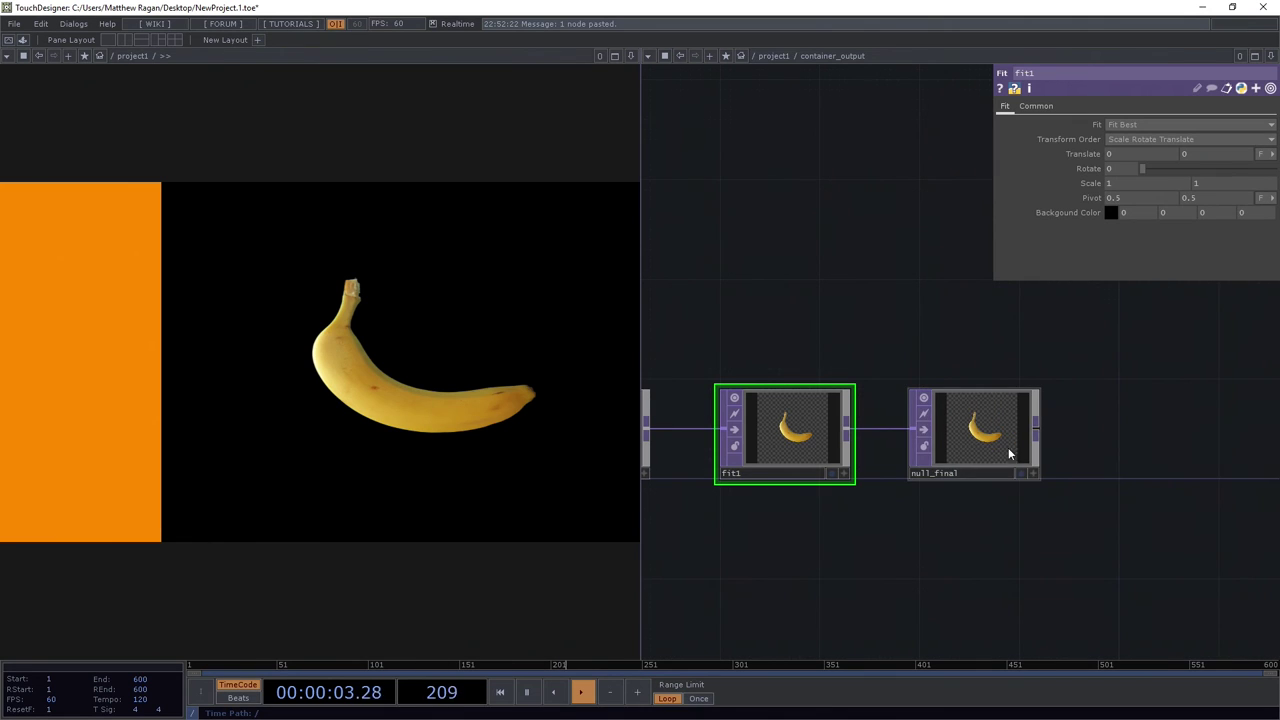
{"action": "left_click", "coordinate": [1011, 449]}
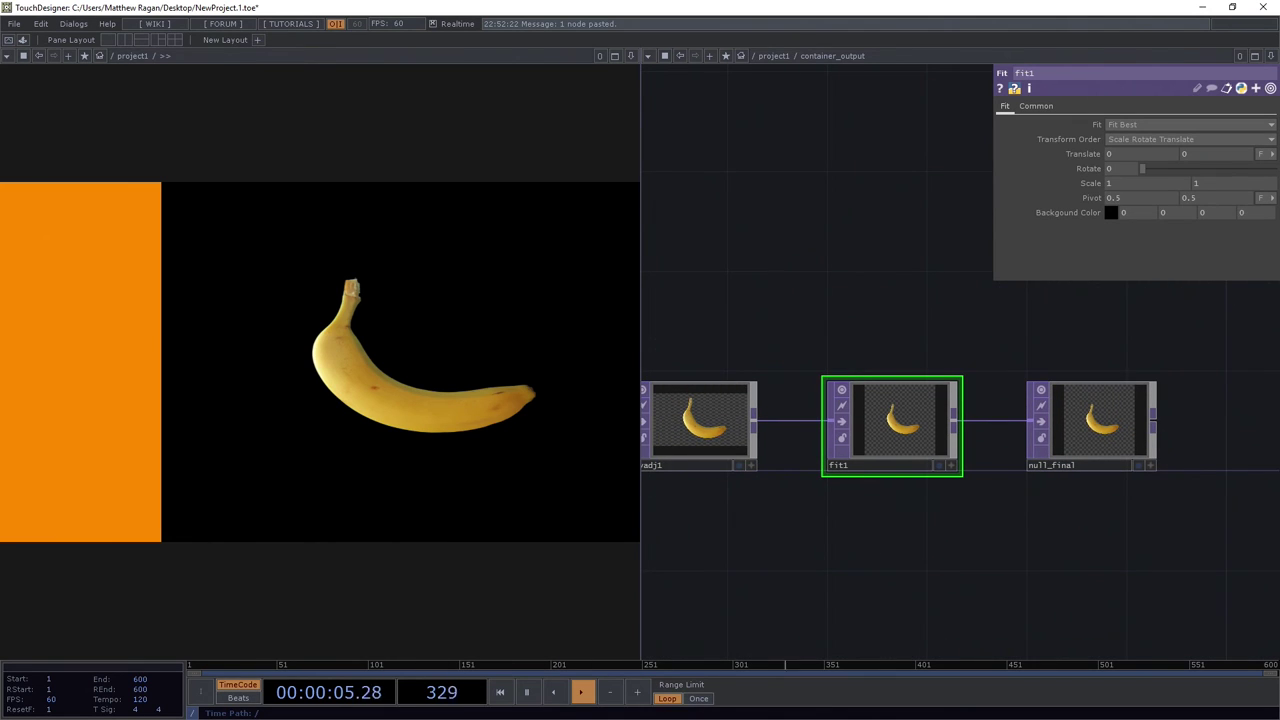
{"action": "scroll", "coordinate": [927, 494], "scroll_direction": "up", "scroll_amount": 2}
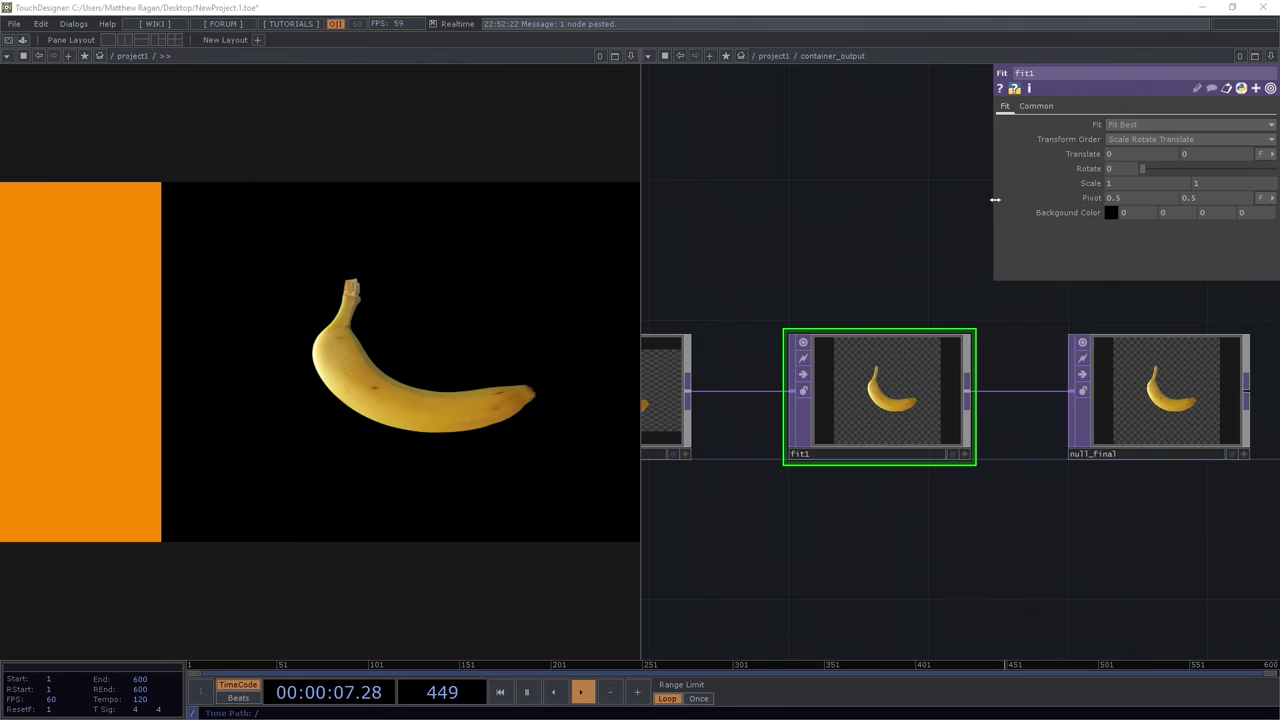
{"action": "left_click", "coordinate": [1036, 106]}
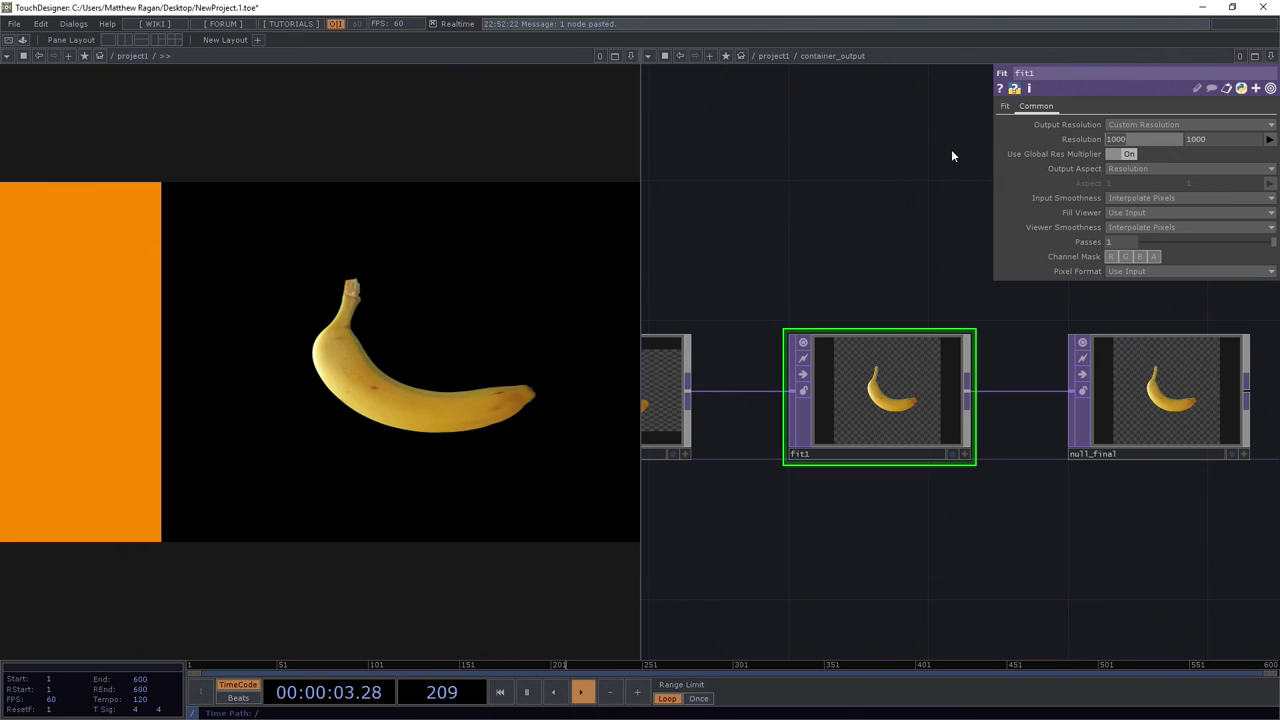
Drive fit1's resolution with parent().par.w for width and parent().par.h for height
{"action": "type", "text": "po"}
{"action": "key", "text": "BackSpace"}
{"action": "key", "text": "BackSpace"}
{"action": "type", "text": "parent().par"}
{"action": "key", "text": "Return"}
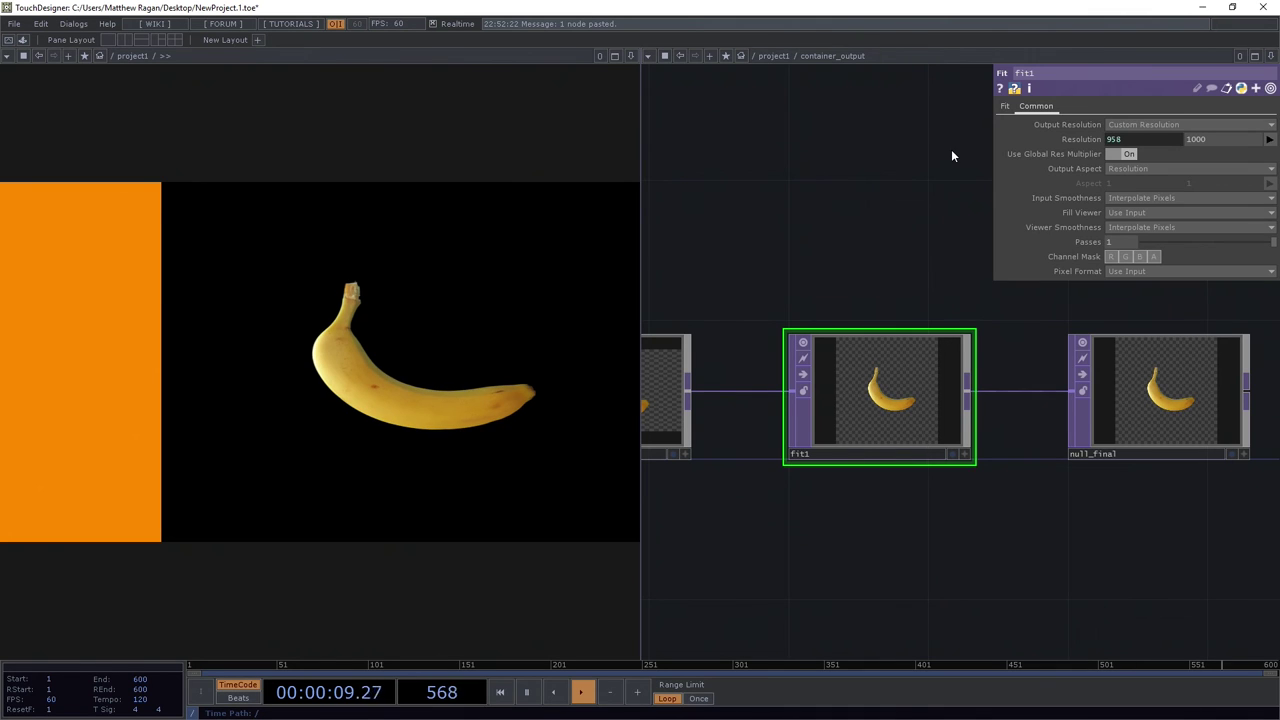
{"action": "left_click", "coordinate": [1092, 141]}
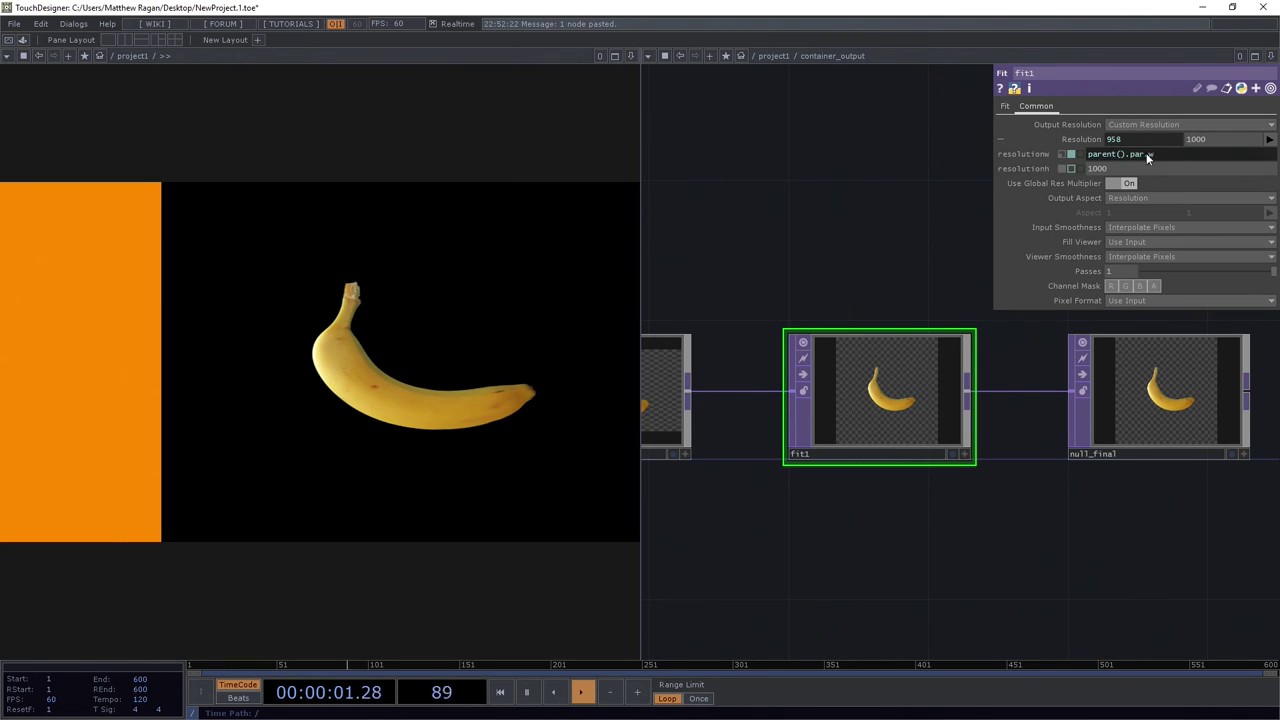
{"action": "left_click_drag", "start_coordinate": [1120, 155], "coordinate": [1128, 160]}
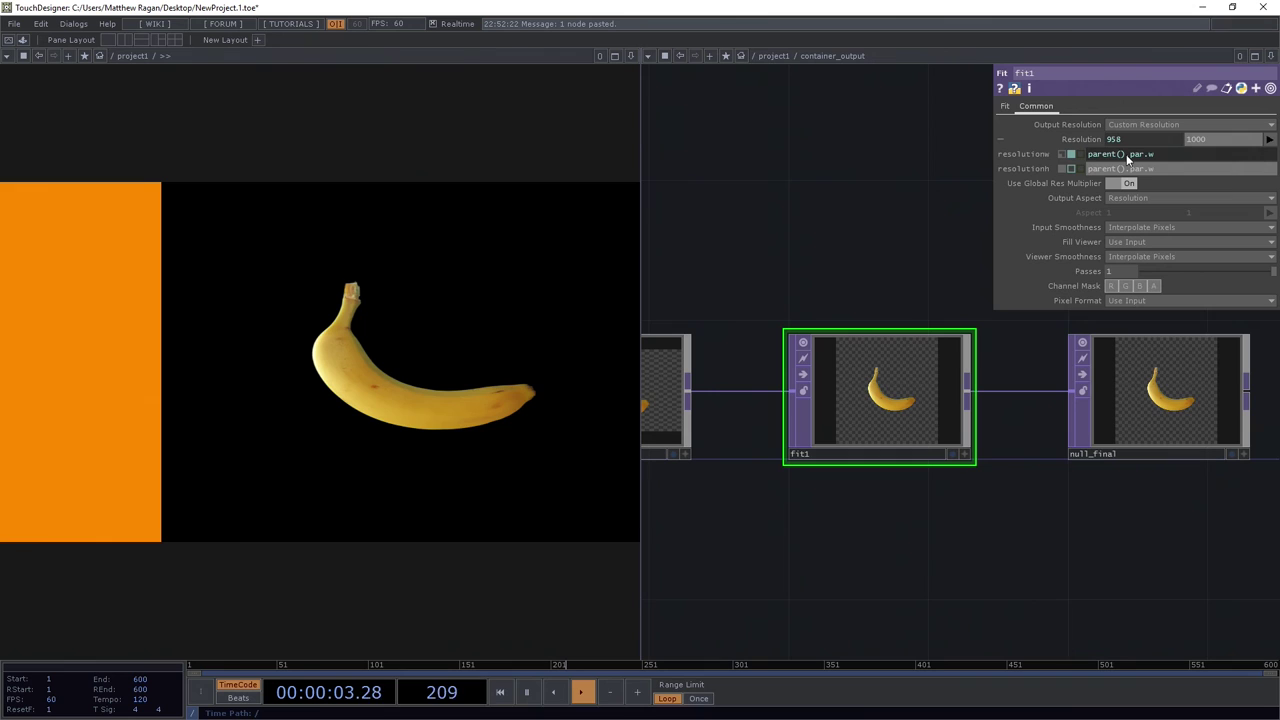
{"action": "type", "text": "h"}
{"action": "key", "text": "Return"}
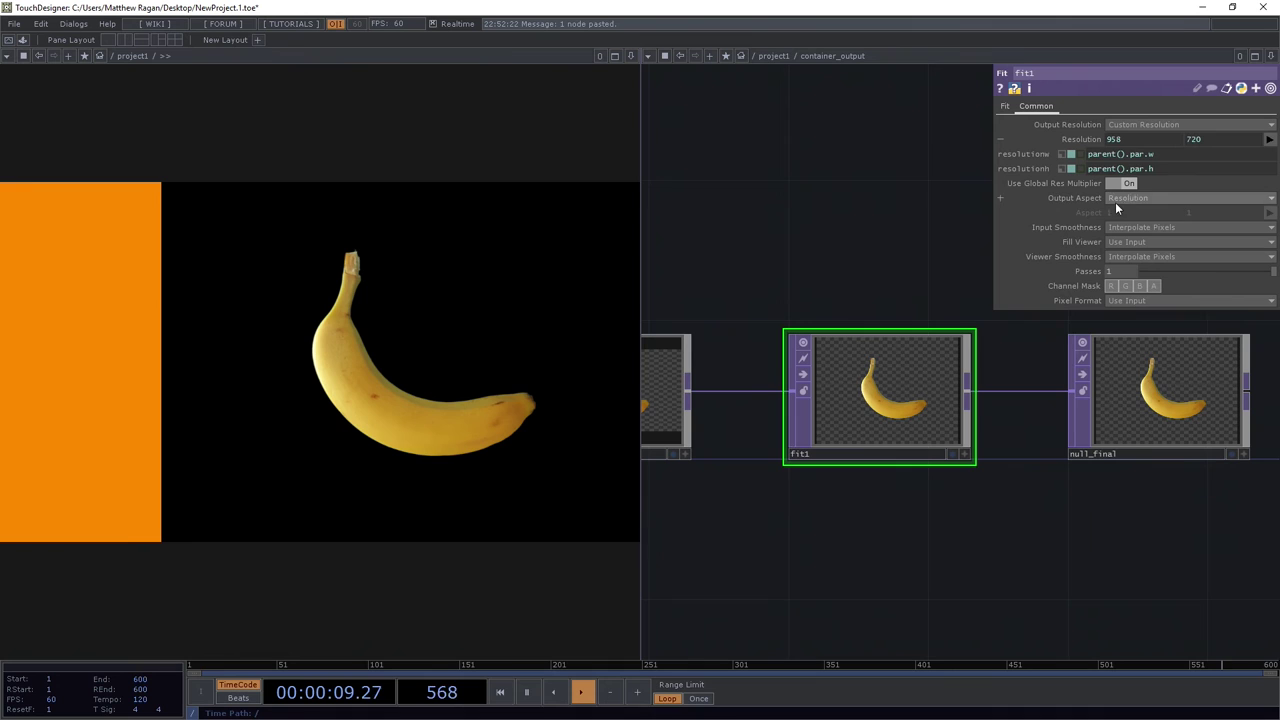
Pan and zoom out the network to see the full chain and check the width expression
{"action": "left_click_drag", "start_coordinate": [886, 257], "coordinate": [1077, 344]}
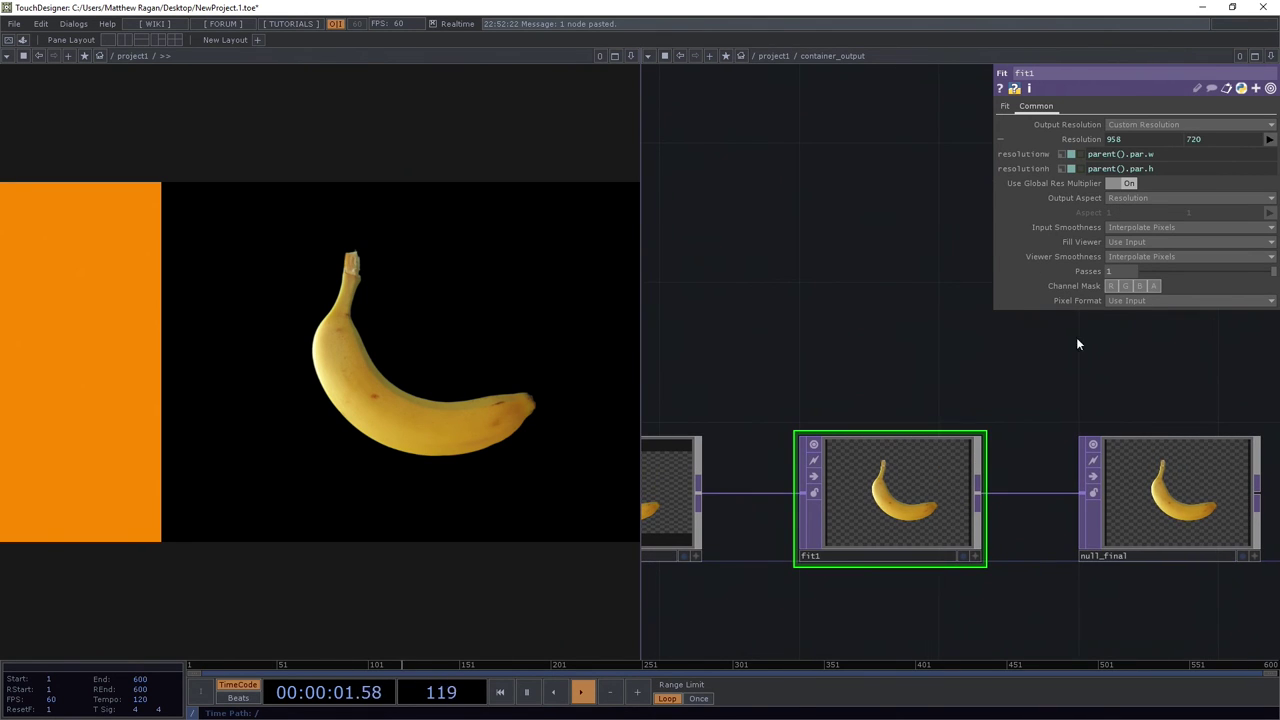
{"action": "left_click", "coordinate": [1175, 156]}
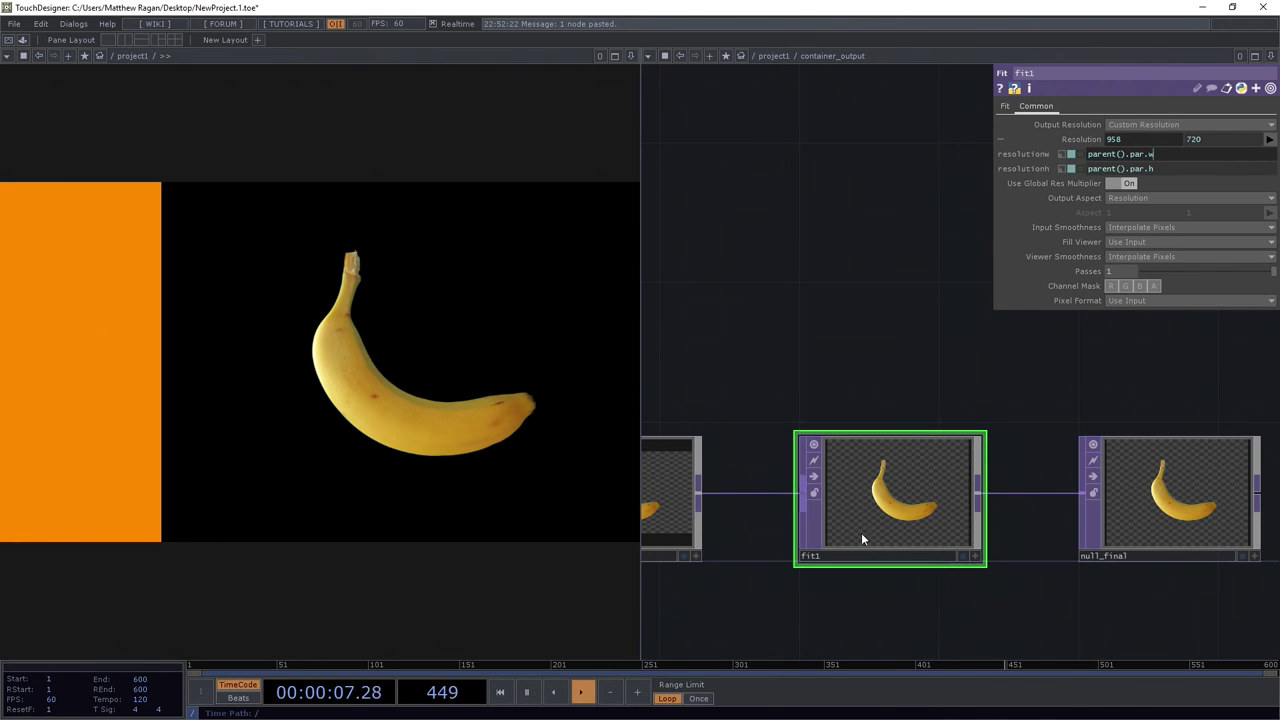
{"action": "left_click_drag", "start_coordinate": [773, 346], "coordinate": [830, 398]}
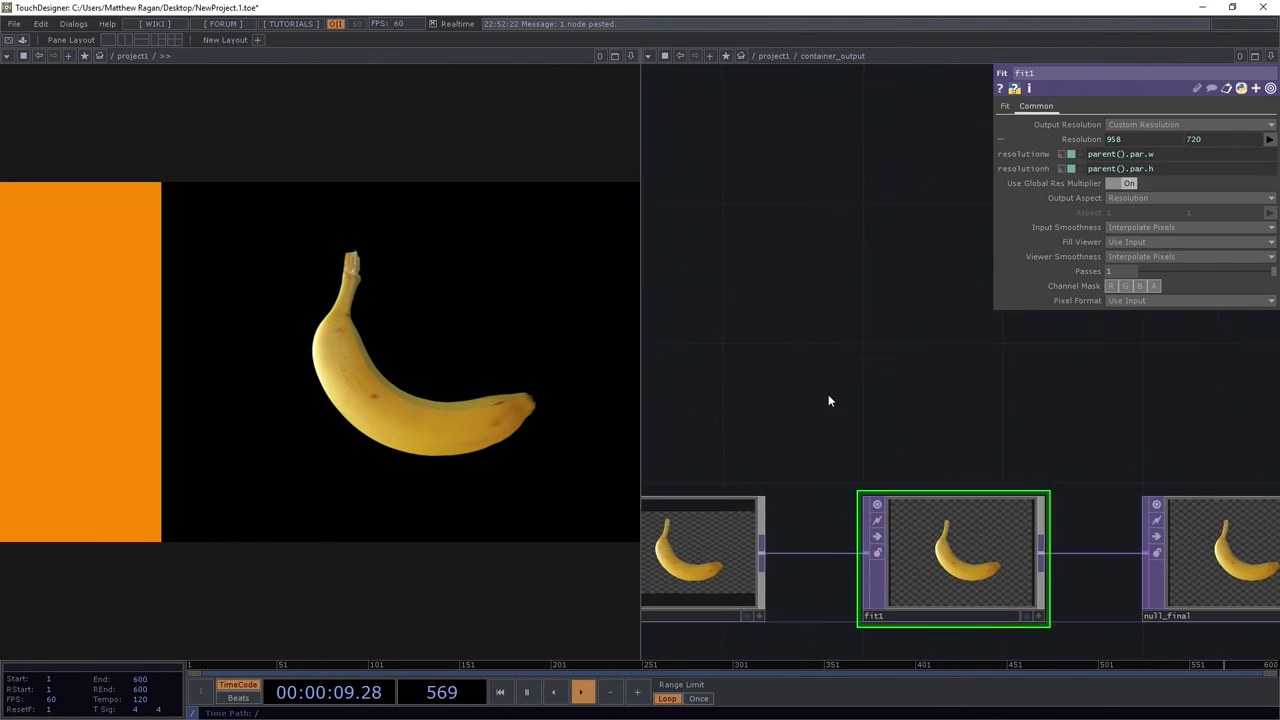
{"action": "scroll", "coordinate": [828, 401], "scroll_direction": "down", "scroll_amount": 3}
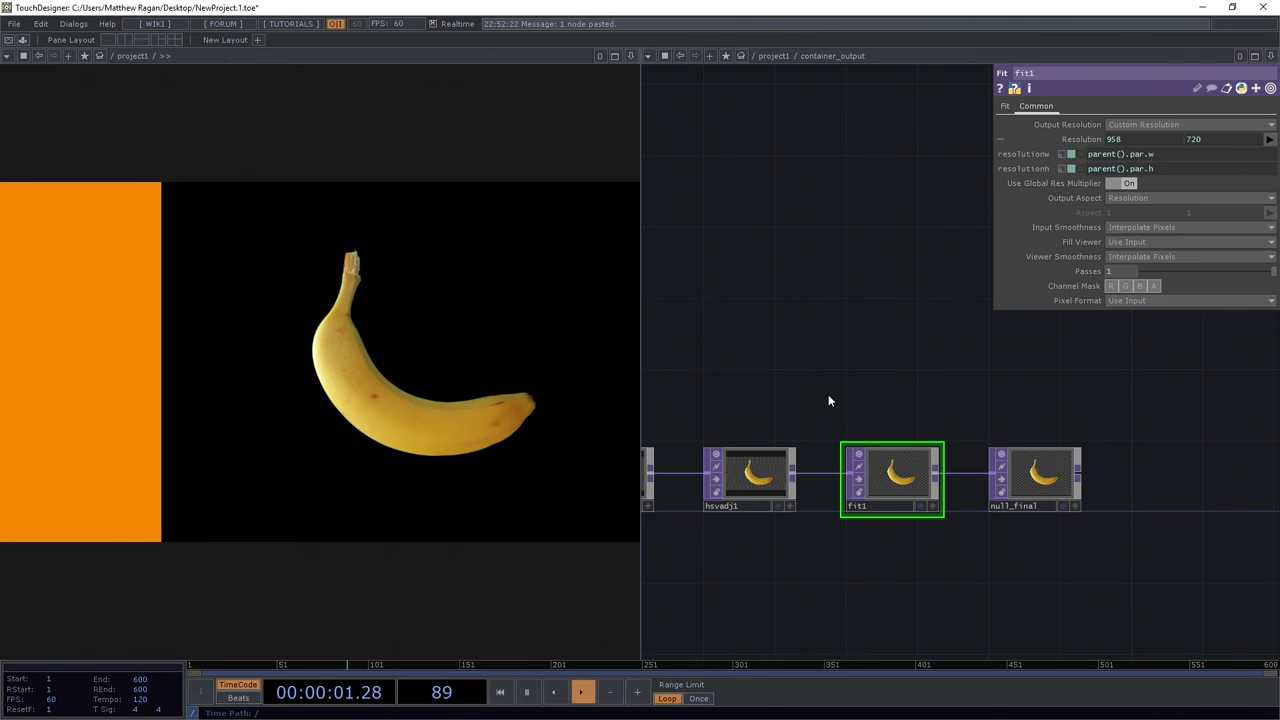
{"action": "scroll", "coordinate": [883, 403], "scroll_direction": "down", "scroll_amount": 2}
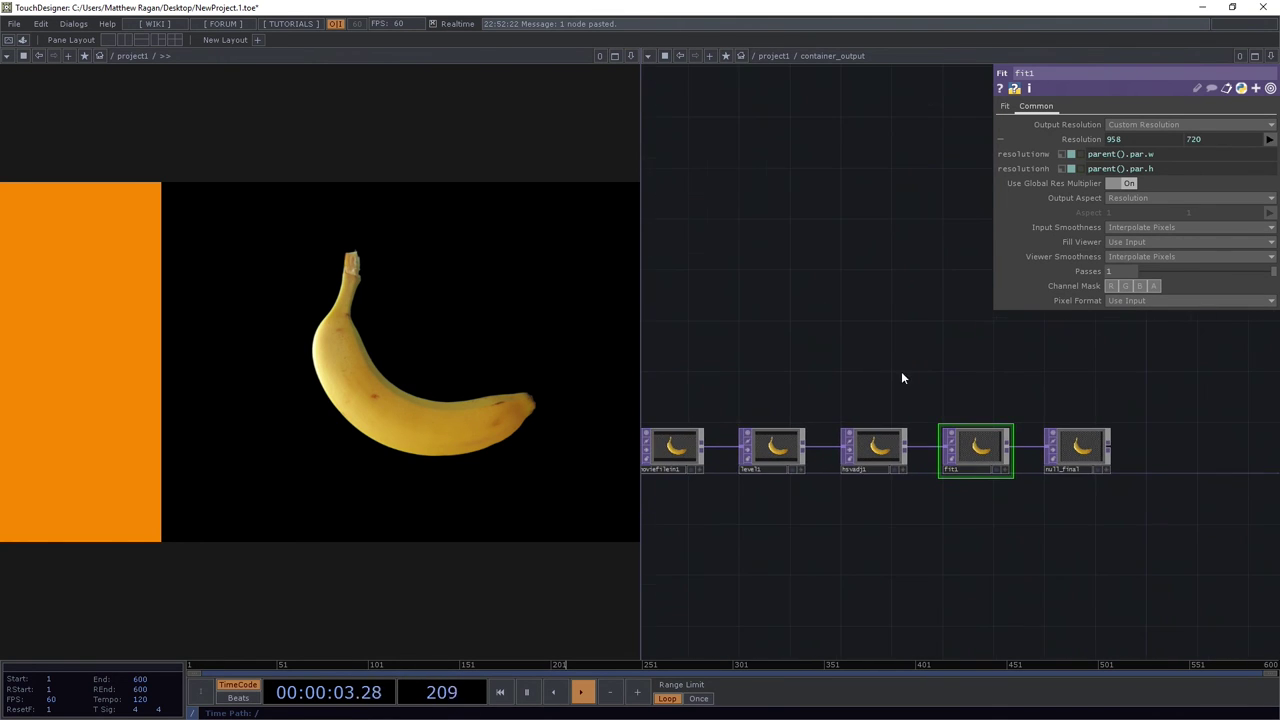
Add a Parameter CHOP, par1, to container_output's network
{"action": "left_click_drag", "start_coordinate": [903, 374], "coordinate": [966, 354]}
{"action": "left_click_drag", "start_coordinate": [824, 377], "coordinate": [864, 387]}
{"action": "key", "text": "Tab"}
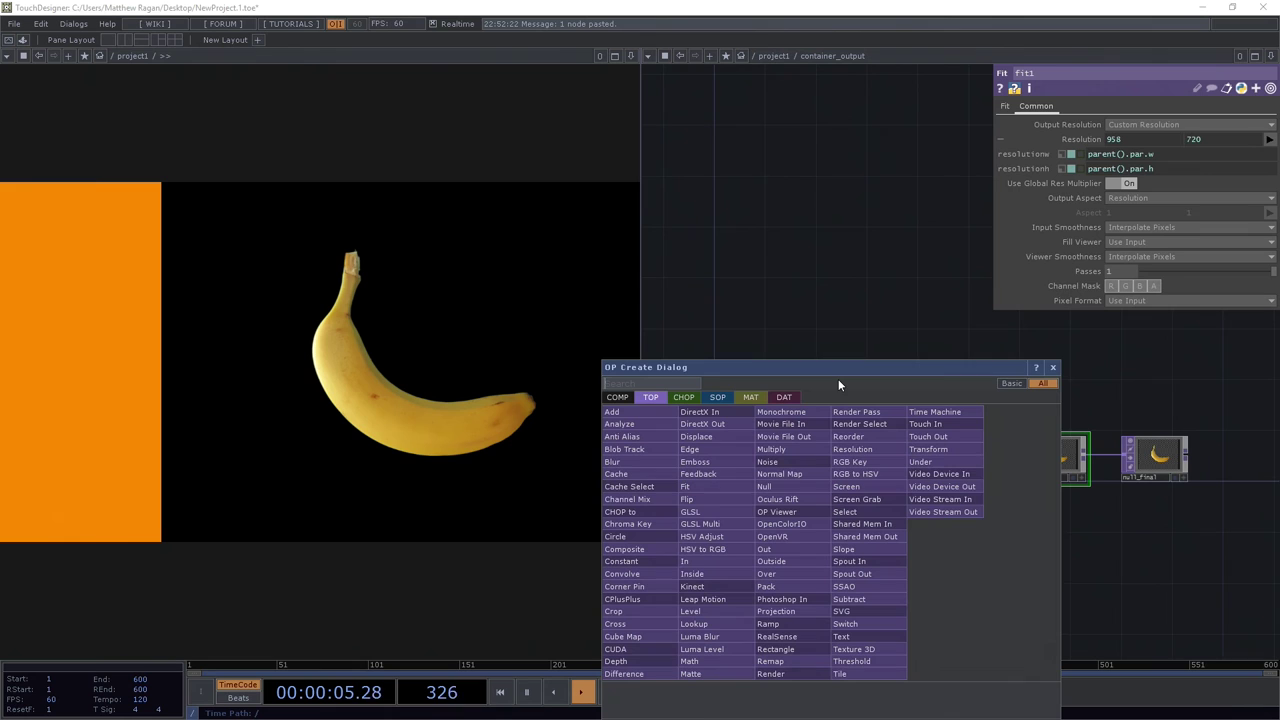
{"action": "key", "text": "Tab"}
{"action": "type", "text": "par"}
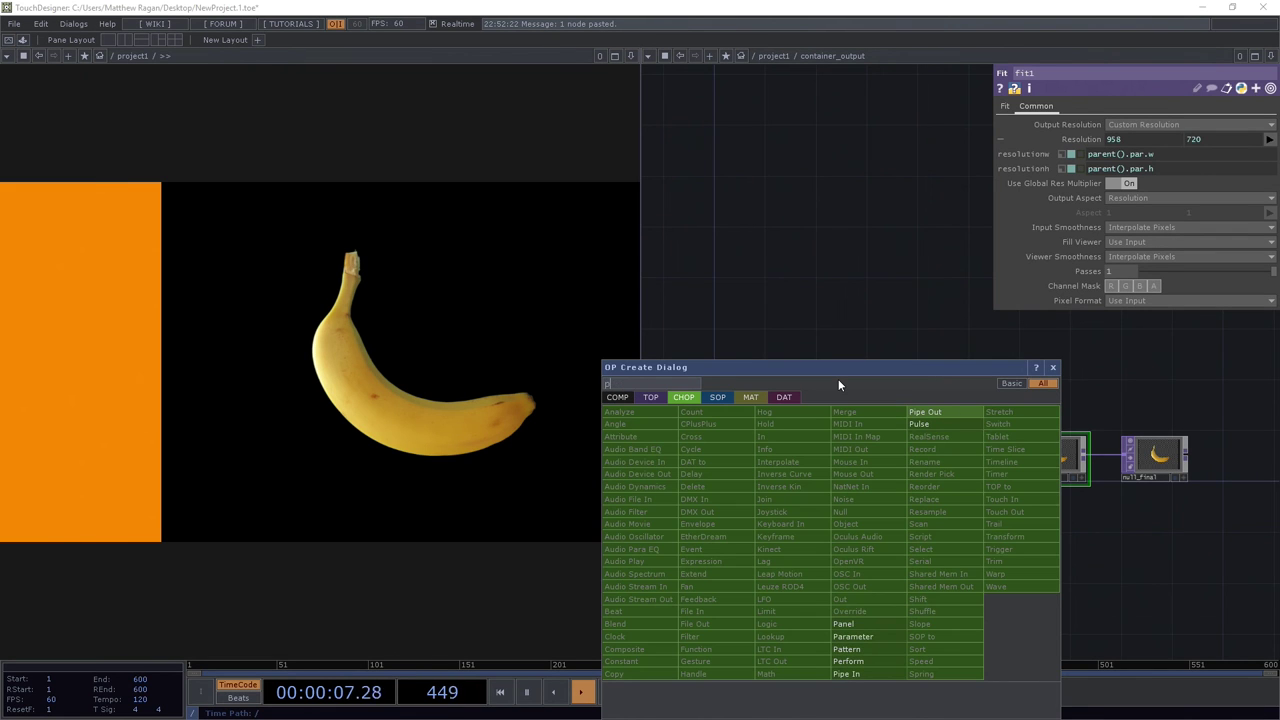
{"action": "left_click", "coordinate": [858, 639]}
{"action": "left_click", "coordinate": [749, 354]}
{"action": "scroll", "coordinate": [720, 450], "scroll_direction": "up", "scroll_amount": 3}
{"action": "scroll", "coordinate": [917, 286], "scroll_direction": "up", "scroll_amount": 2}
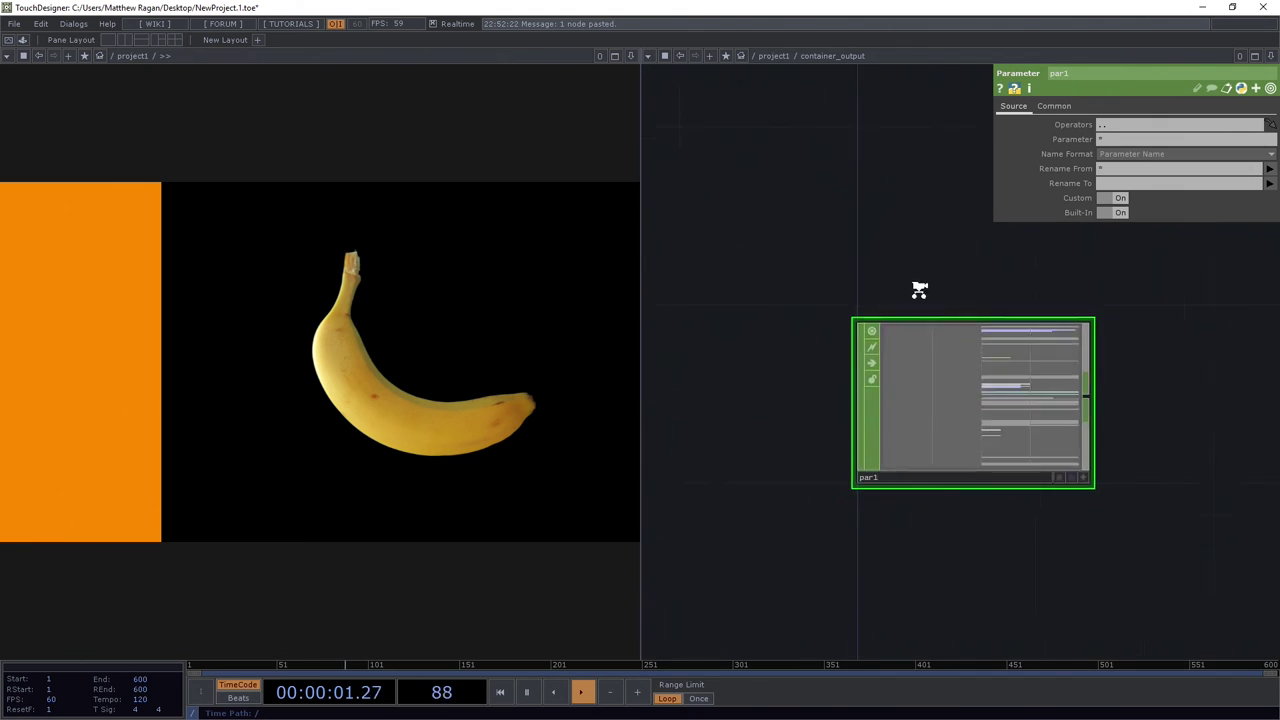
{"action": "scroll", "coordinate": [1008, 569], "scroll_direction": "up", "scroll_amount": 2}
{"action": "scroll", "coordinate": [970, 412], "scroll_direction": "up", "scroll_amount": 2}
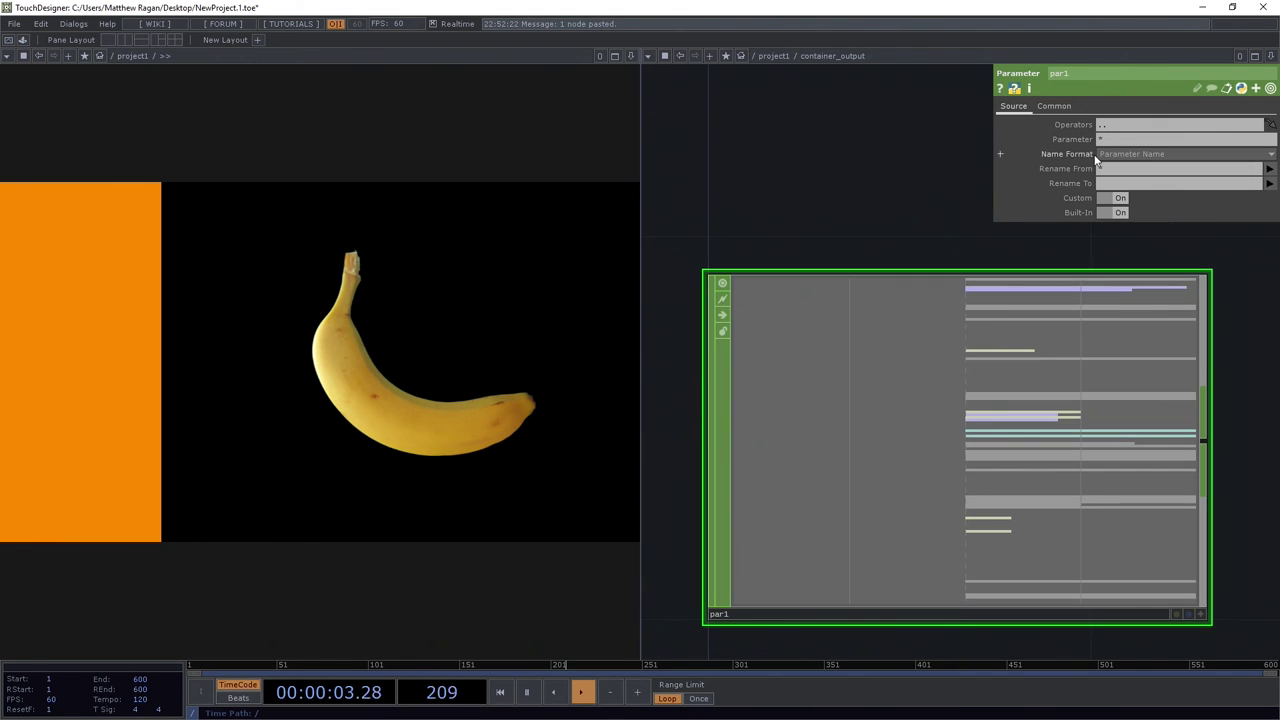
{"action": "left_click", "coordinate": [1115, 126]}
Drag moviefilein1 onto par1's Operators field so par1 reads its parameters
{"action": "scroll", "coordinate": [1000, 280], "scroll_direction": "down", "scroll_amount": 2}
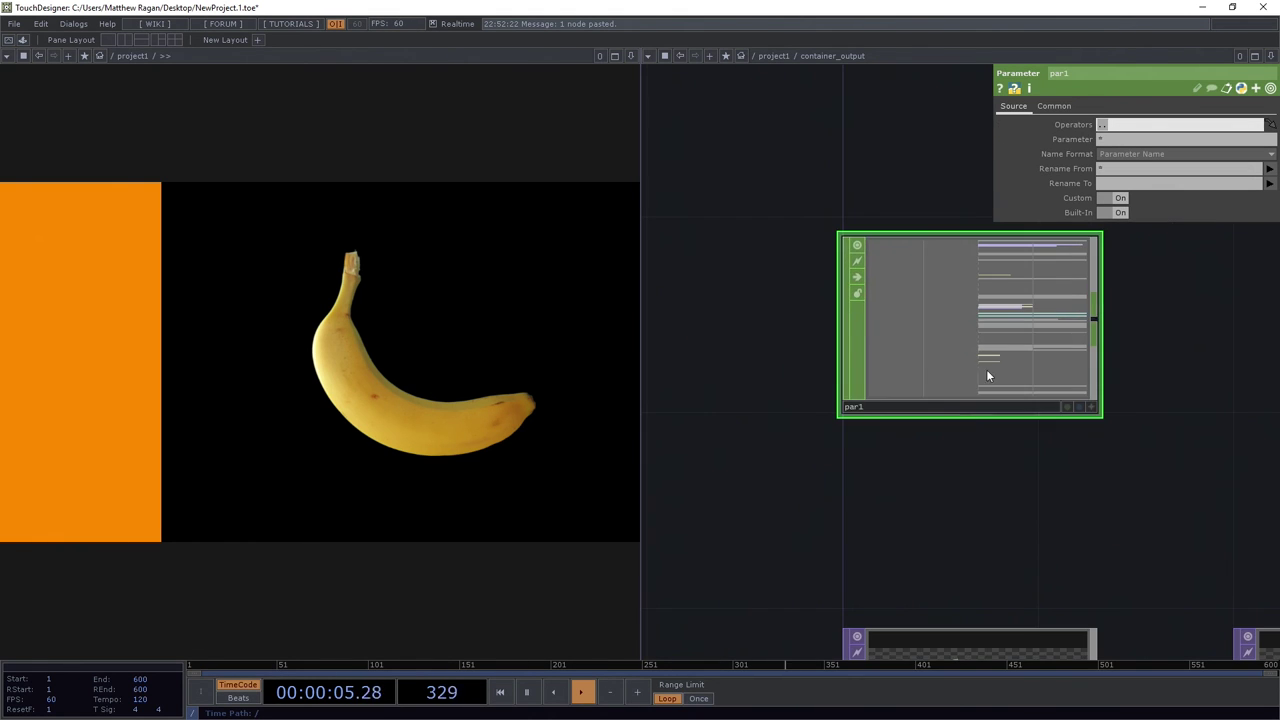
{"action": "scroll", "coordinate": [1024, 306], "scroll_direction": "up", "scroll_amount": 4}
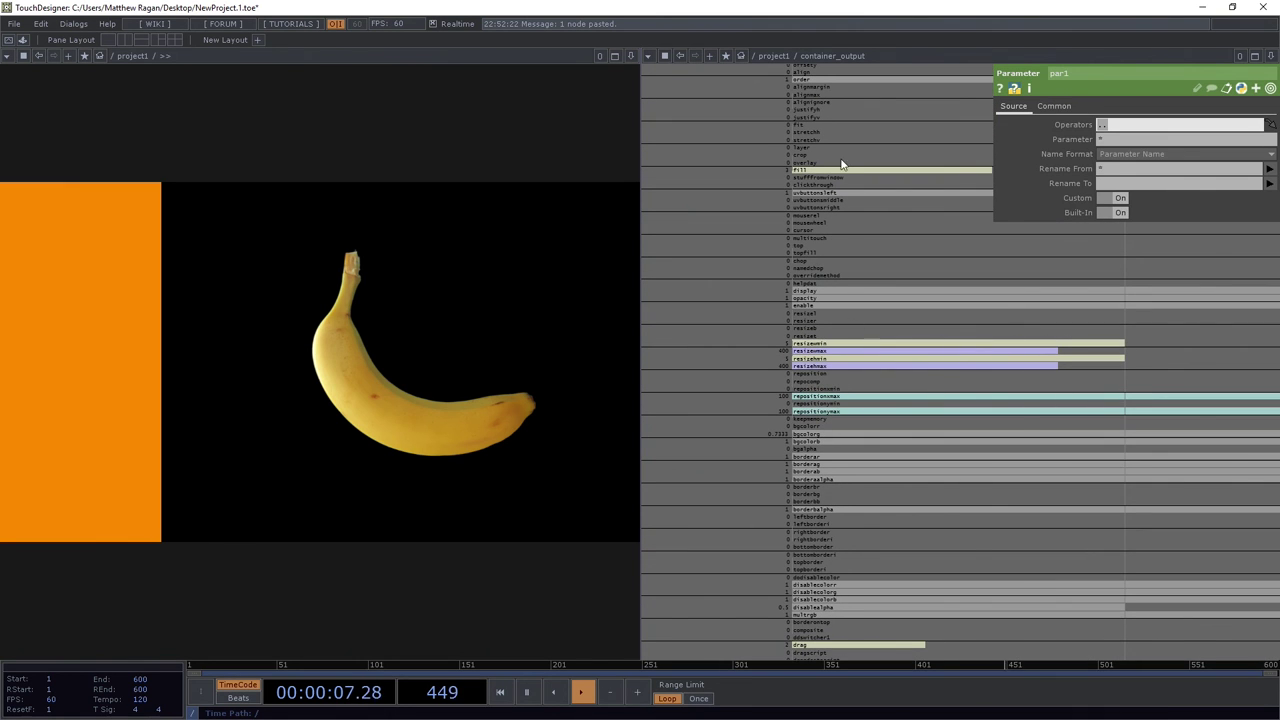
{"action": "scroll", "coordinate": [835, 418], "scroll_direction": "down", "scroll_amount": 4}
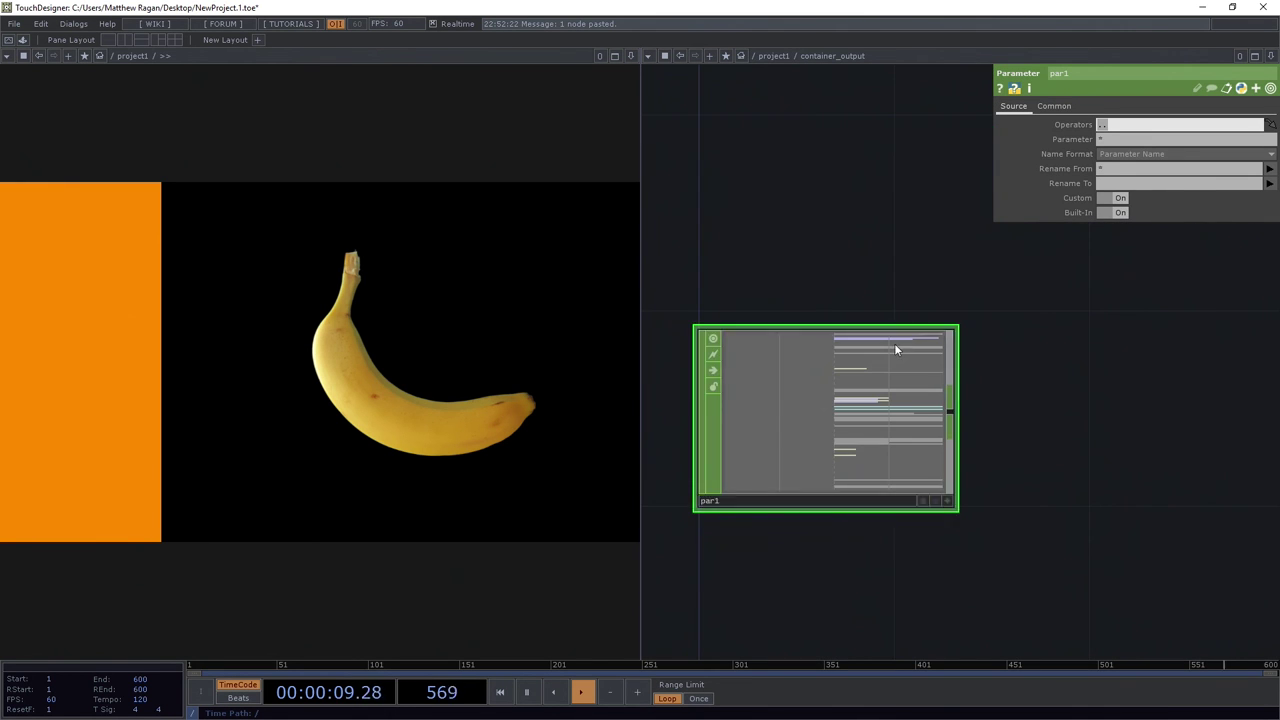
{"action": "scroll", "coordinate": [1013, 547], "scroll_direction": "down", "scroll_amount": 2}
{"action": "left_click_drag", "start_coordinate": [829, 586], "coordinate": [840, 275]}
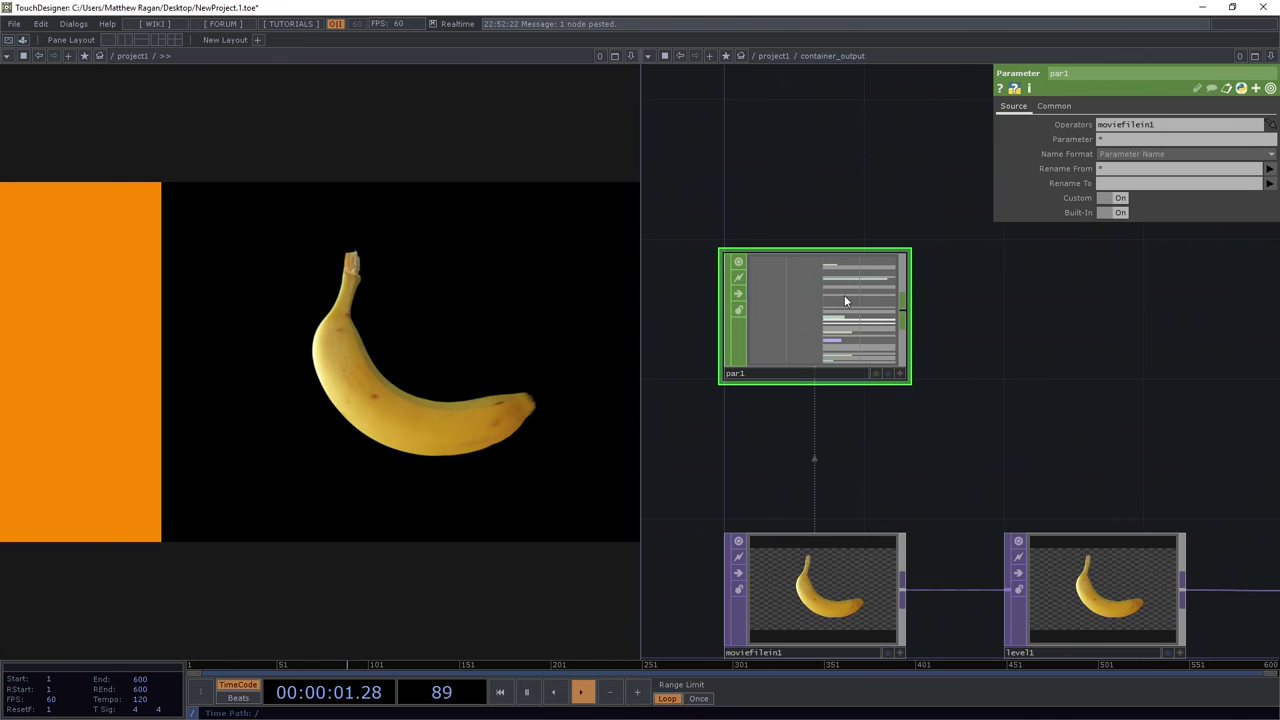
{"action": "scroll", "coordinate": [843, 272], "scroll_direction": "up", "scroll_amount": 1}
{"action": "scroll", "coordinate": [843, 272], "scroll_direction": "up", "scroll_amount": 2}
{"action": "scroll", "coordinate": [806, 270], "scroll_direction": "down", "scroll_amount": 1}
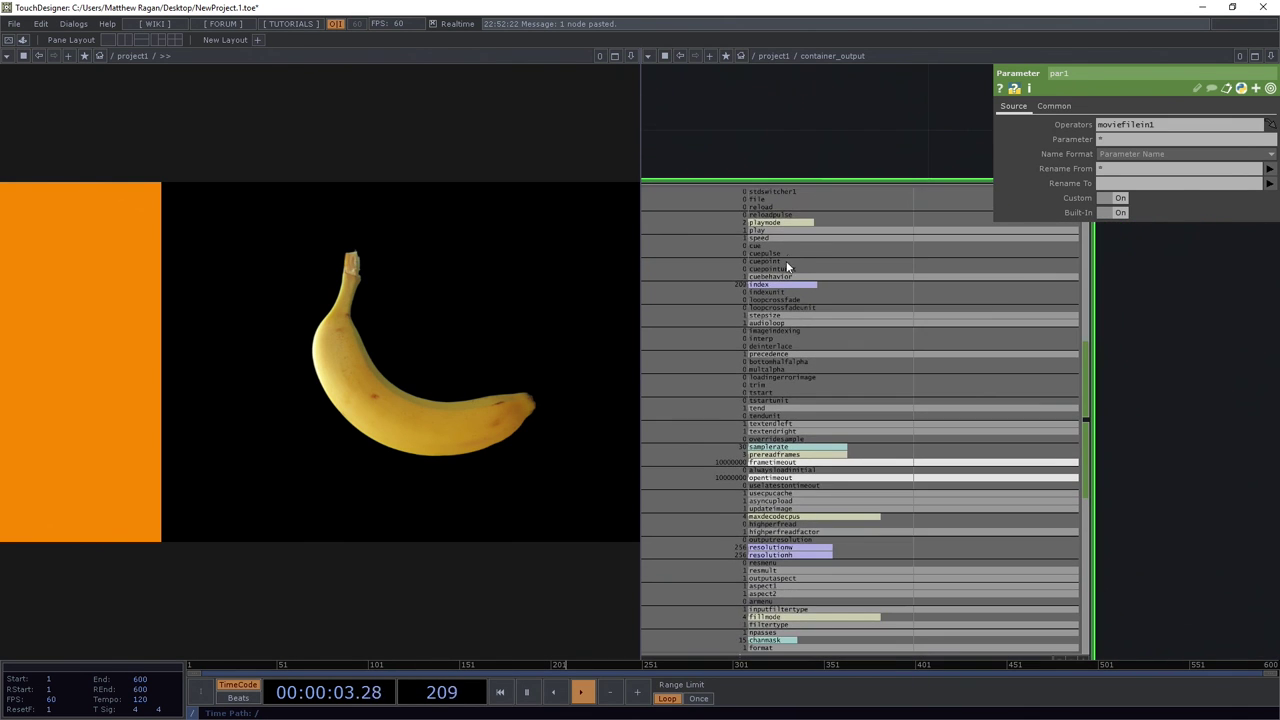
{"action": "scroll", "coordinate": [960, 400], "scroll_direction": "down", "scroll_amount": 1}
{"action": "scroll", "coordinate": [732, 275], "scroll_direction": "up", "scroll_amount": 1}
{"action": "scroll", "coordinate": [739, 498], "scroll_direction": "down", "scroll_amount": 2}
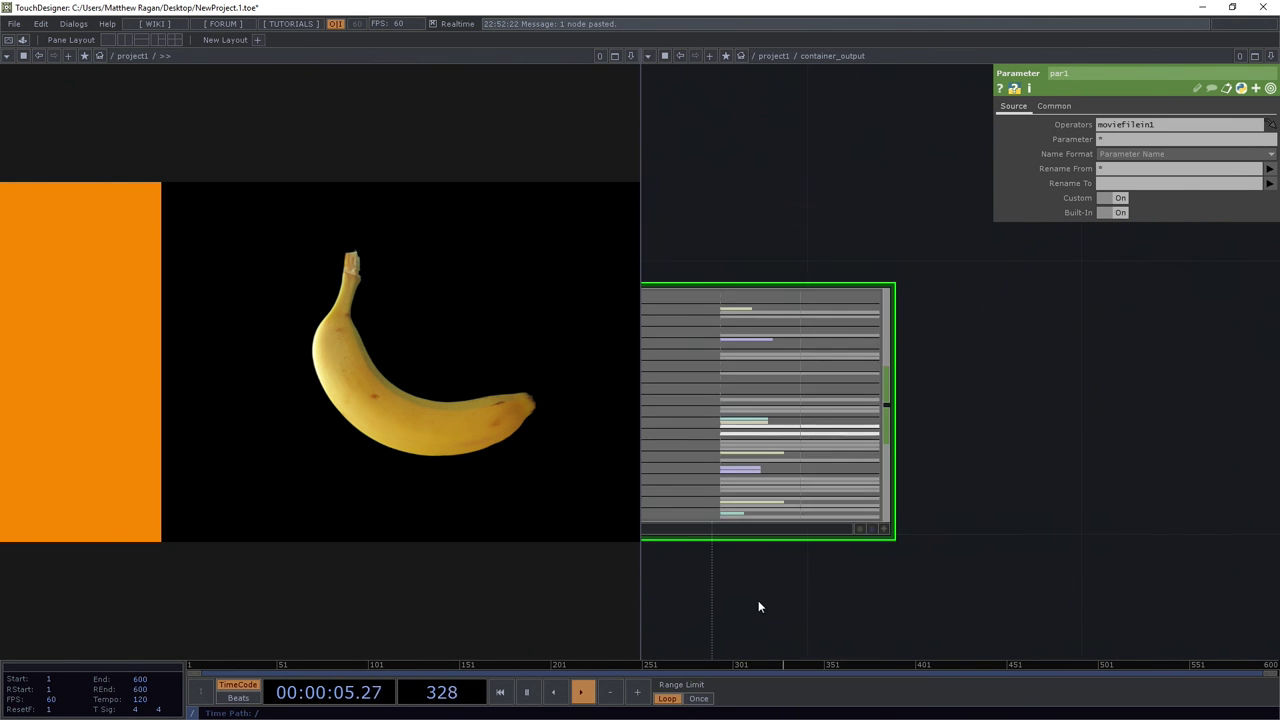
{"action": "left_click_drag", "start_coordinate": [757, 603], "coordinate": [766, 486]}
Compare par1's channels with moviefilein1's Play, Image, Trim, Tune and Common pages
{"action": "right_click_drag", "start_coordinate": [726, 443], "coordinate": [808, 620]}
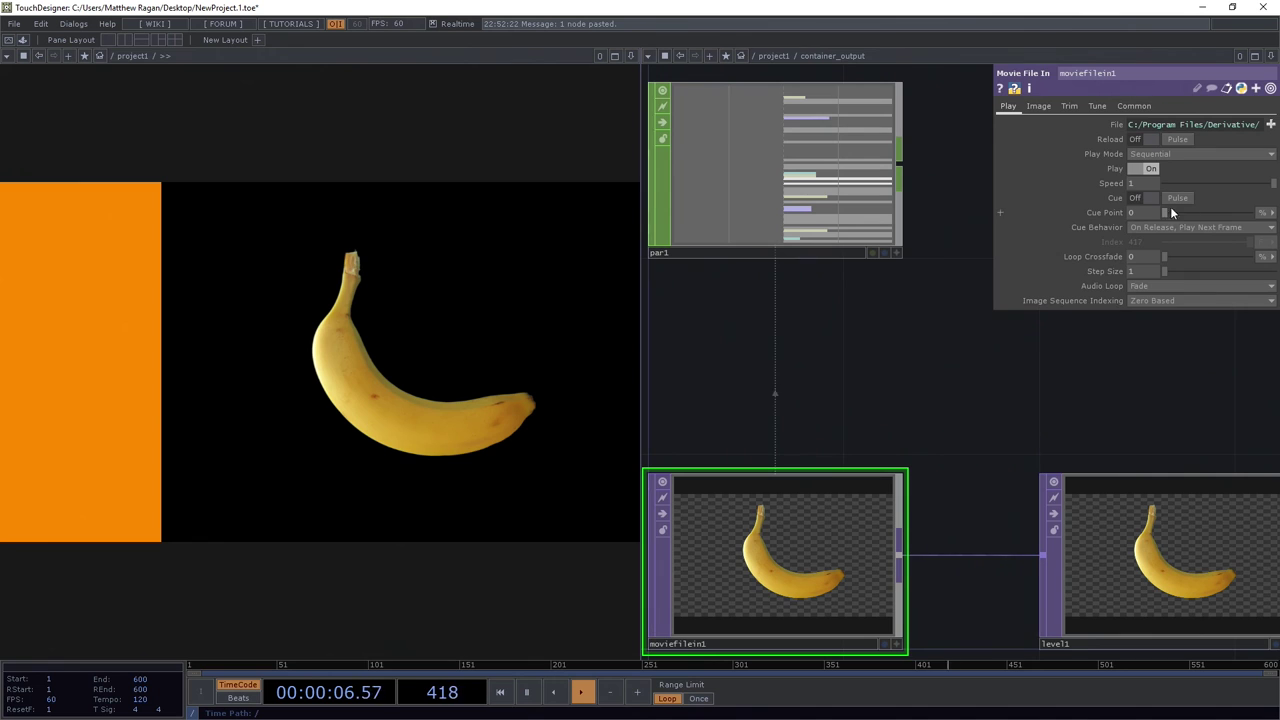
{"action": "left_click", "coordinate": [1045, 108]}
{"action": "left_click", "coordinate": [1068, 108]}
{"action": "left_click", "coordinate": [1106, 106]}
{"action": "left_click", "coordinate": [1134, 106]}
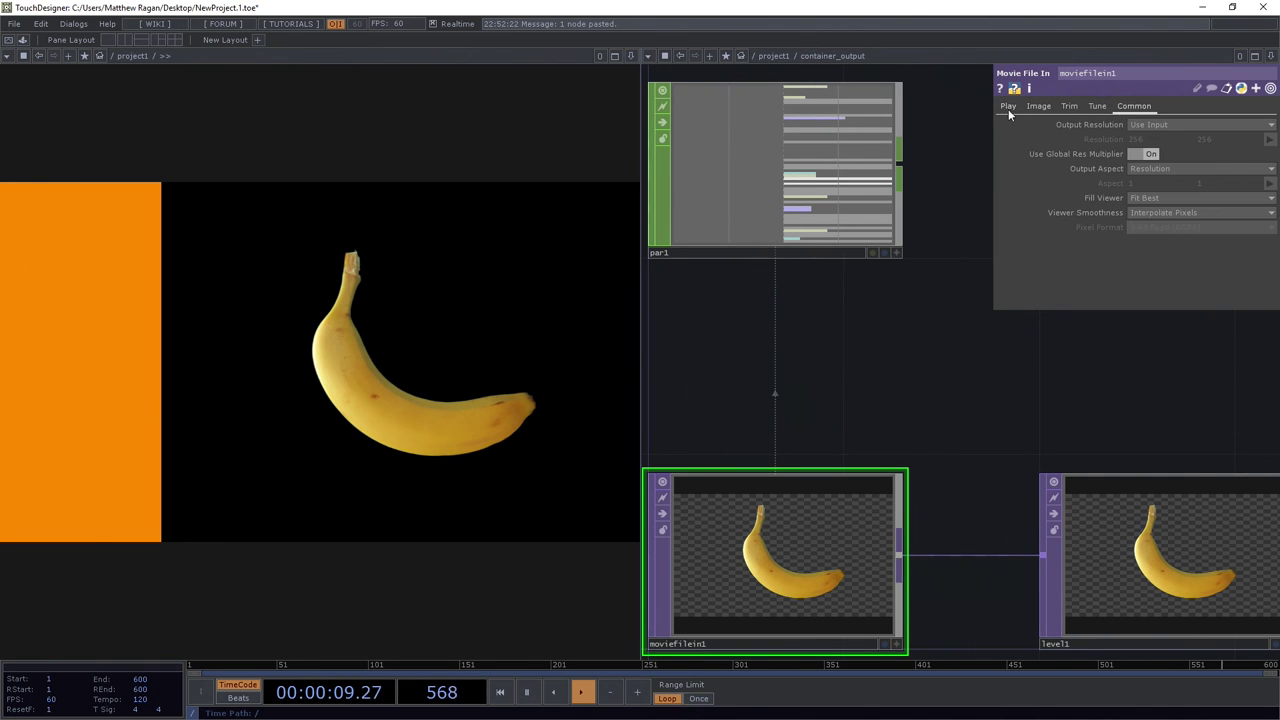
{"action": "left_click", "coordinate": [1008, 106]}
{"action": "left_click_drag", "start_coordinate": [838, 283], "coordinate": [862, 399]}
{"action": "scroll", "coordinate": [810, 250], "scroll_direction": "up", "scroll_amount": 2}
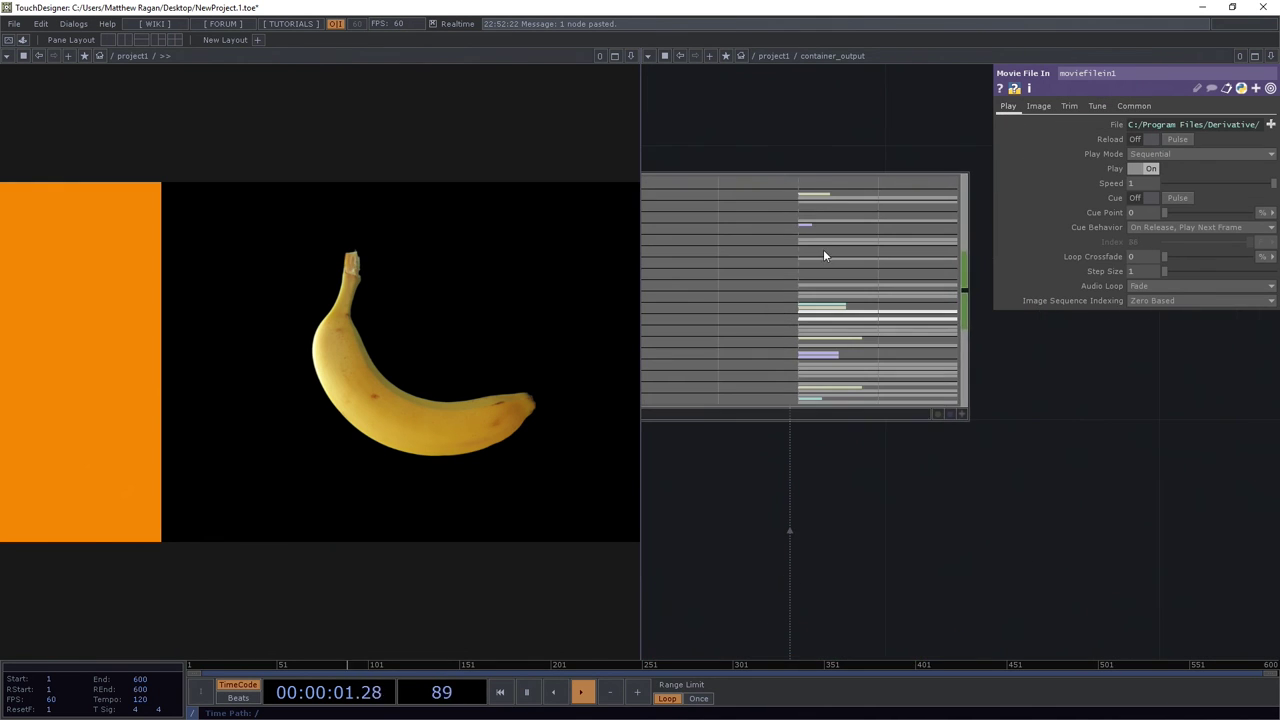
{"action": "left_click", "coordinate": [825, 248]}
{"action": "scroll", "coordinate": [887, 218], "scroll_direction": "up", "scroll_amount": 3}
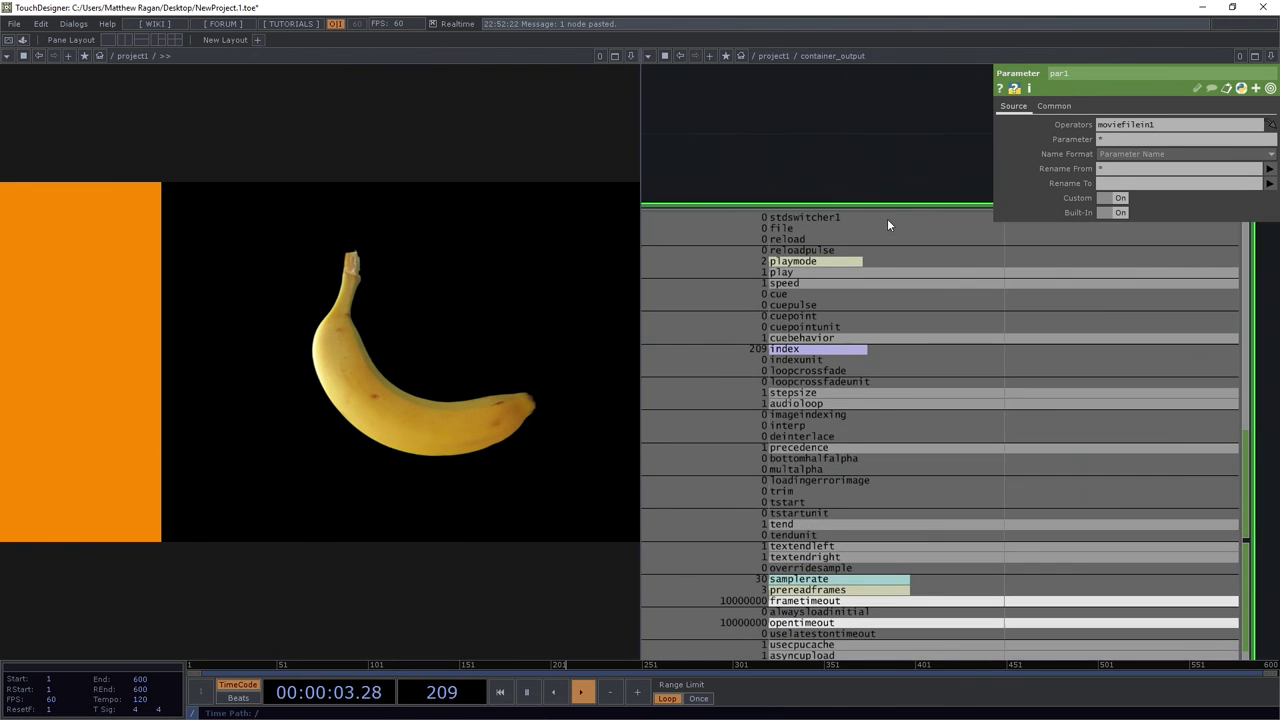
{"action": "scroll", "coordinate": [878, 300], "scroll_direction": "down", "scroll_amount": 3}
{"action": "left_click_drag", "start_coordinate": [866, 337], "coordinate": [836, 96]}
{"action": "left_click", "coordinate": [842, 572]}
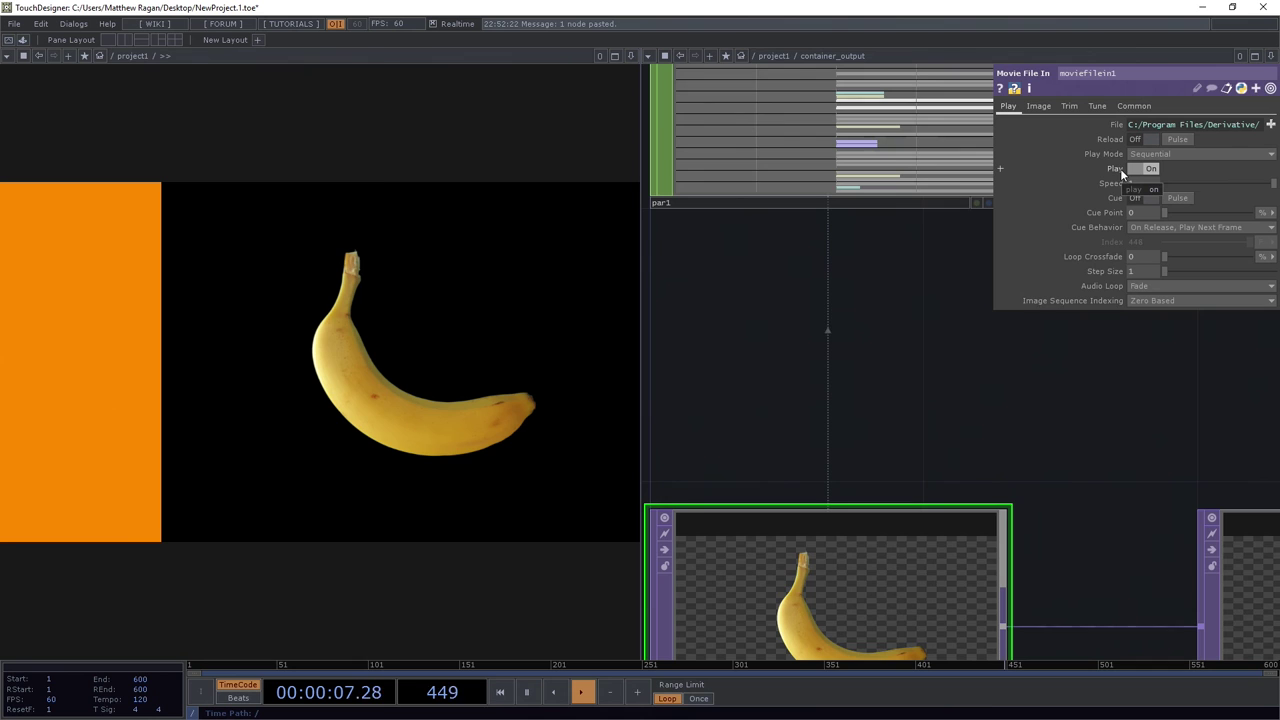
{"action": "scroll", "coordinate": [857, 126], "scroll_direction": "up", "scroll_amount": 5}
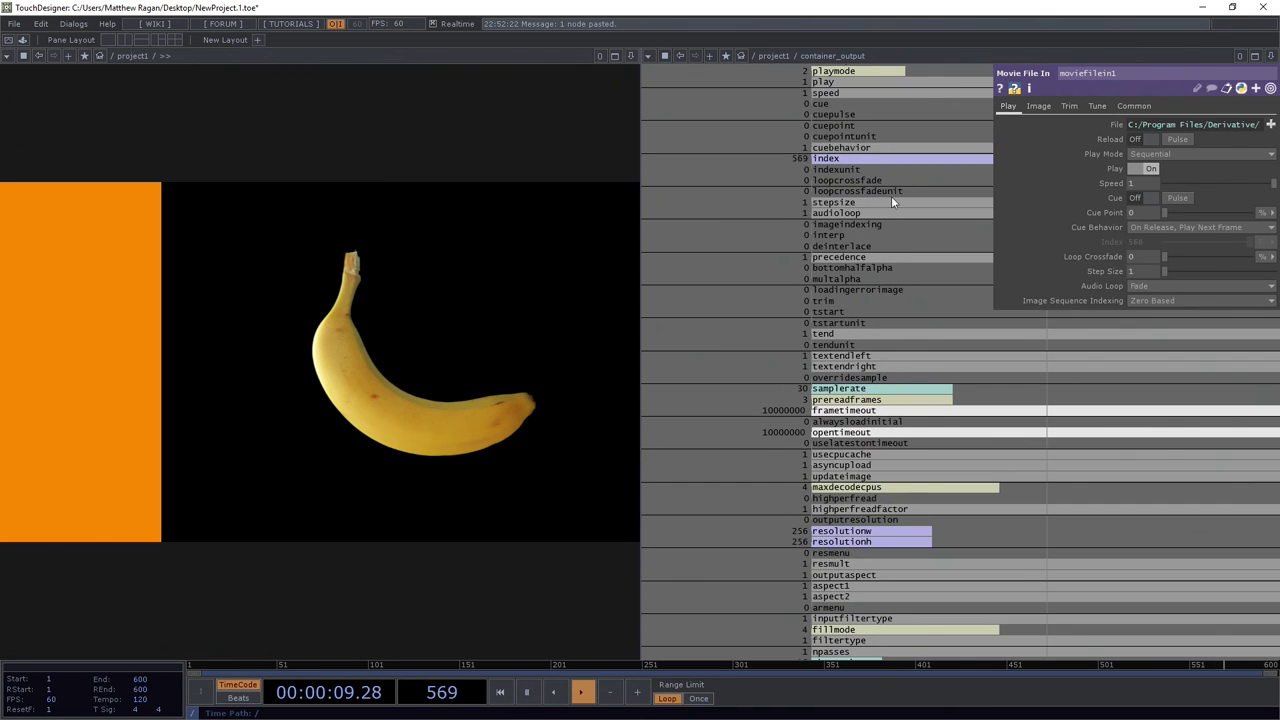
{"action": "scroll", "coordinate": [930, 440], "scroll_direction": "down", "scroll_amount": 4}
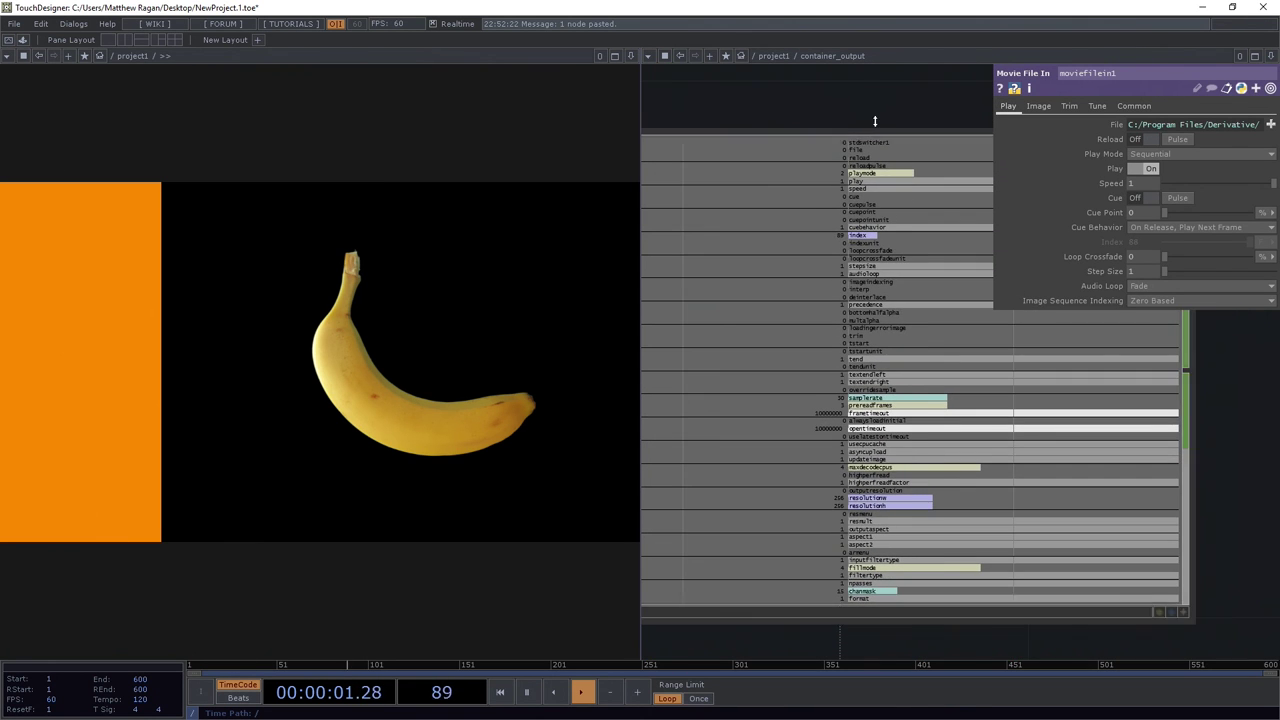
{"action": "scroll", "coordinate": [800, 200], "scroll_direction": "up", "scroll_amount": 3}
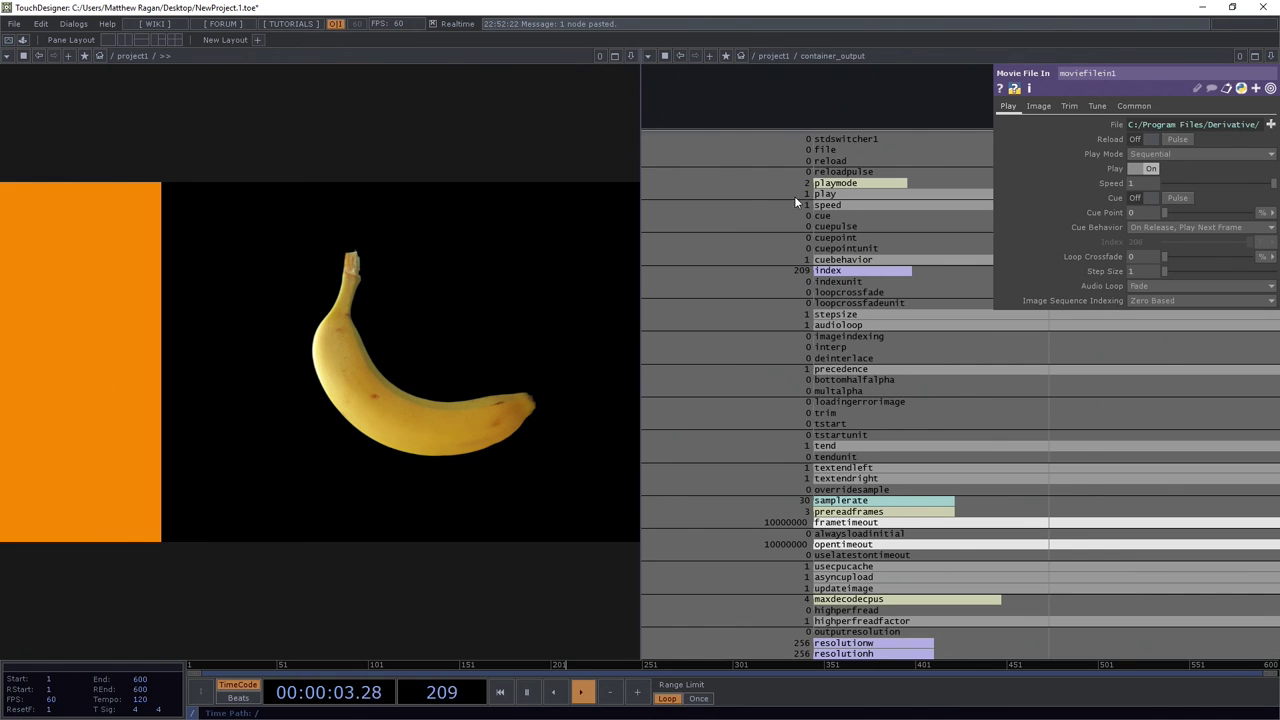
{"action": "scroll", "coordinate": [851, 435], "scroll_direction": "down", "scroll_amount": 5}
{"action": "left_click", "coordinate": [735, 286]}
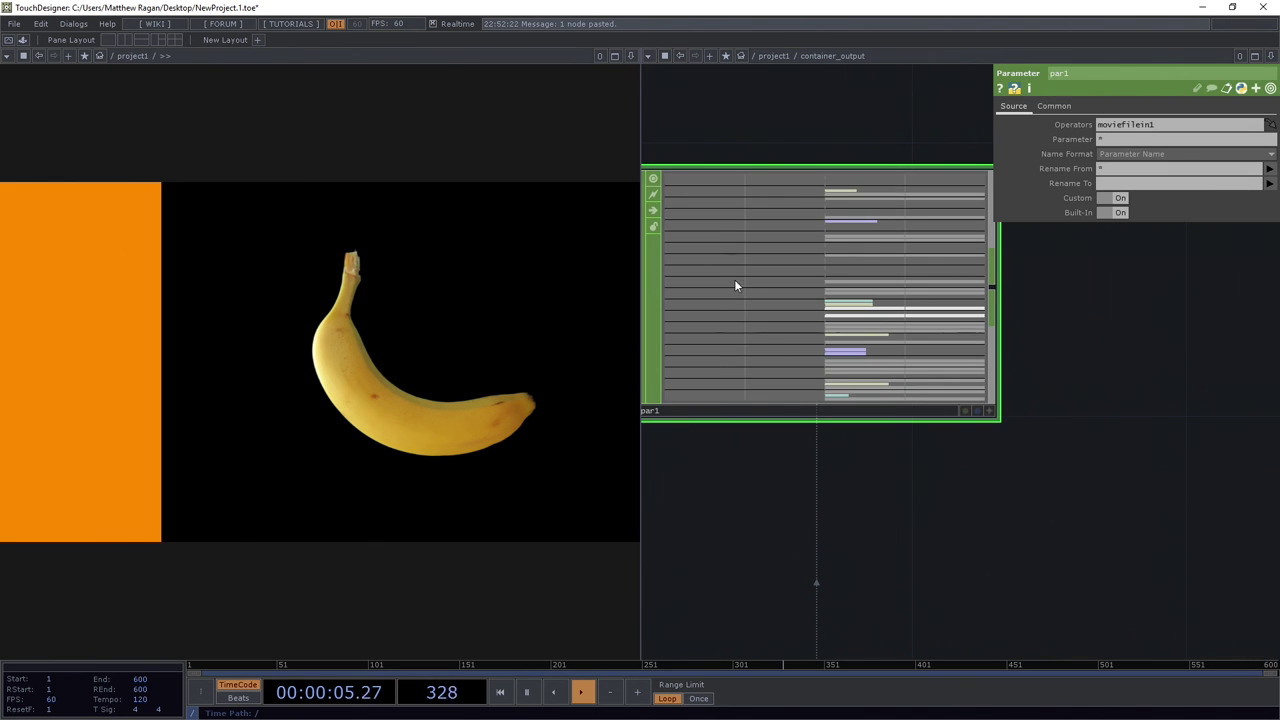
{"action": "scroll", "coordinate": [807, 375], "scroll_direction": "down", "scroll_amount": 3}
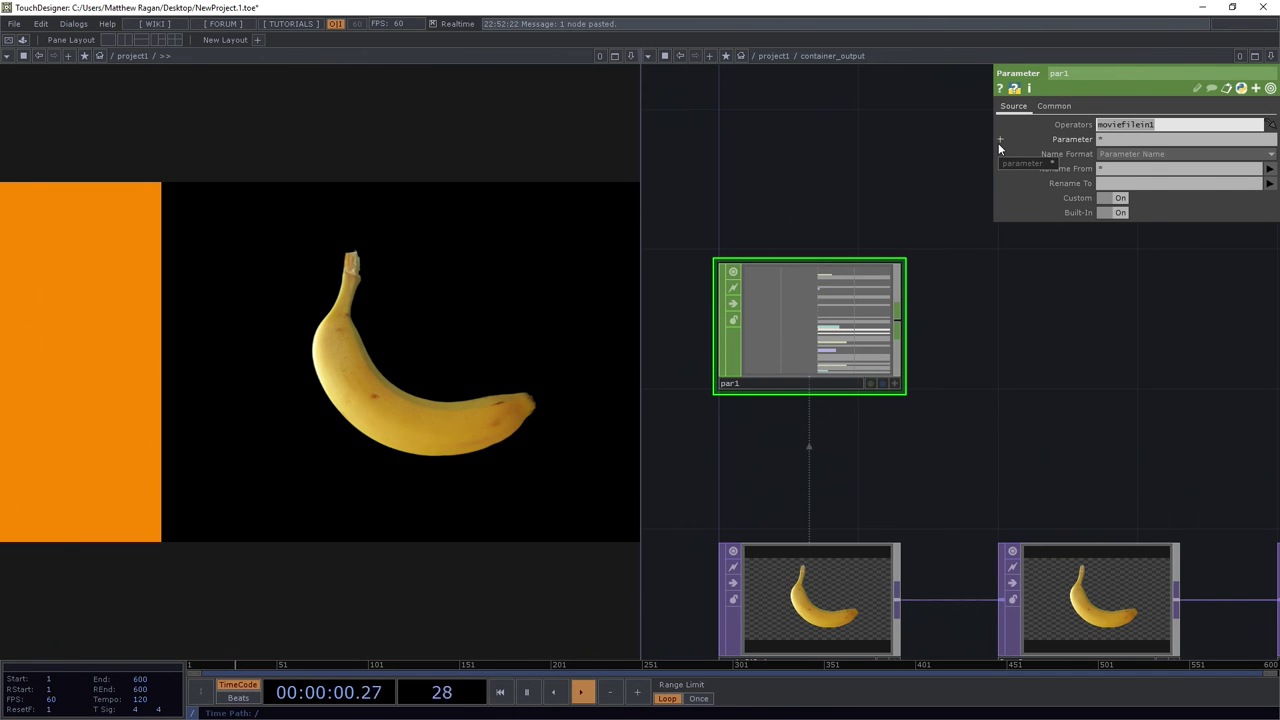
Set par1's Operators to ../ and Parameter to w h, giving channels w 1280 and h 720
{"action": "type", "text": "../"}
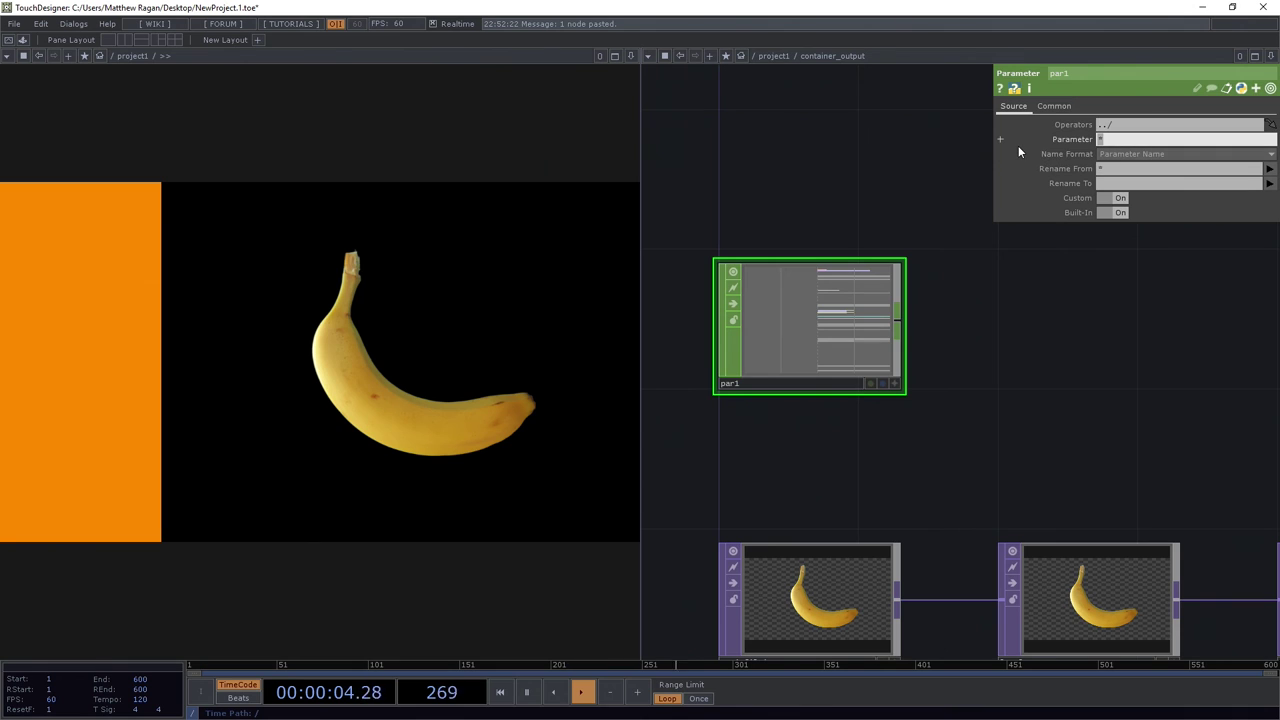
{"action": "type", "text": "p"}
{"action": "key", "text": "BackSpace"}
{"action": "type", "text": "w h"}
{"action": "key", "text": "Return"}
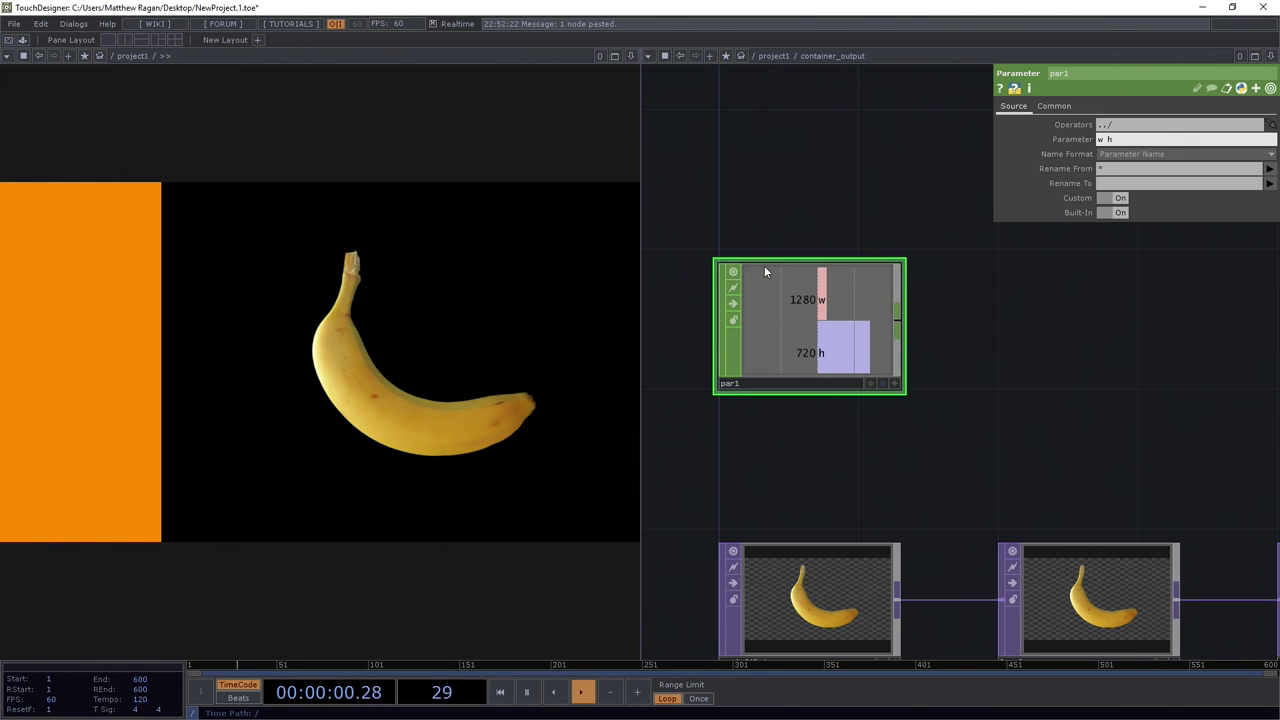
Show container_output's Layout parameters with the Width 958 and Height 720 rows expanded
{"action": "scroll", "coordinate": [812, 350], "scroll_direction": "down", "scroll_amount": 6}
{"action": "scroll", "coordinate": [811, 364], "scroll_direction": "down", "scroll_amount": 3}
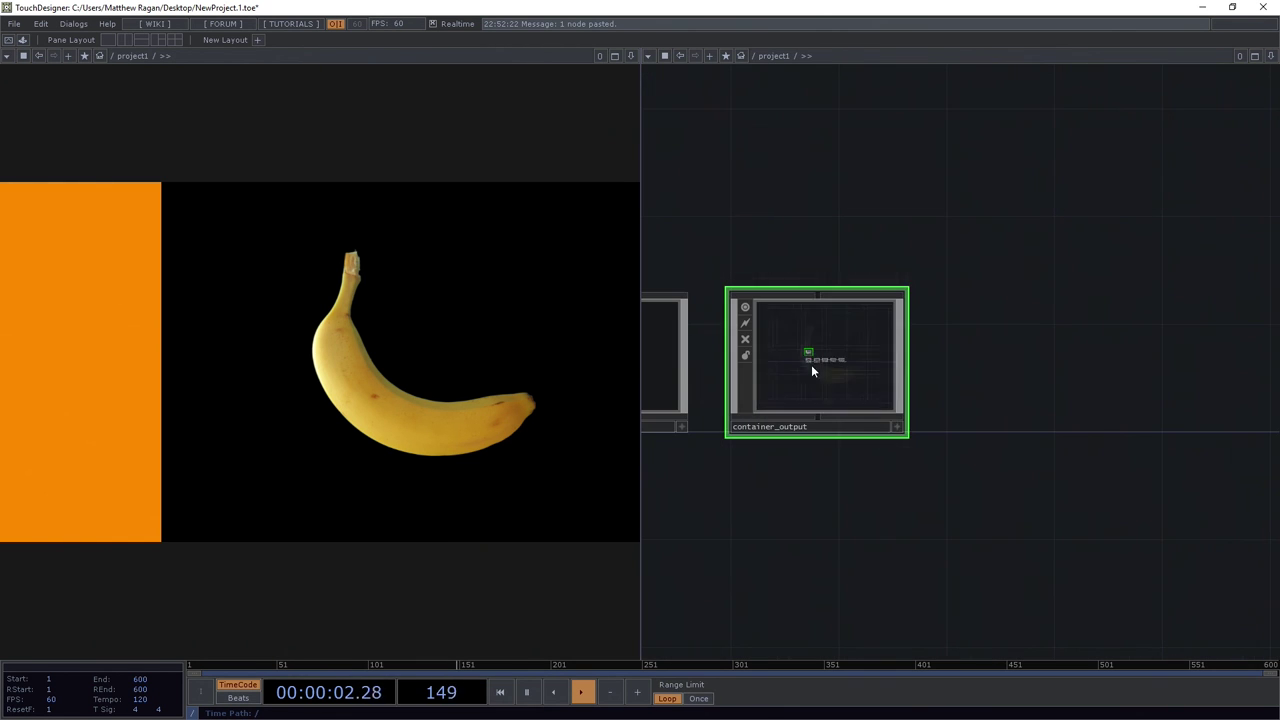
{"action": "scroll", "coordinate": [816, 502], "scroll_direction": "up", "scroll_amount": 3}
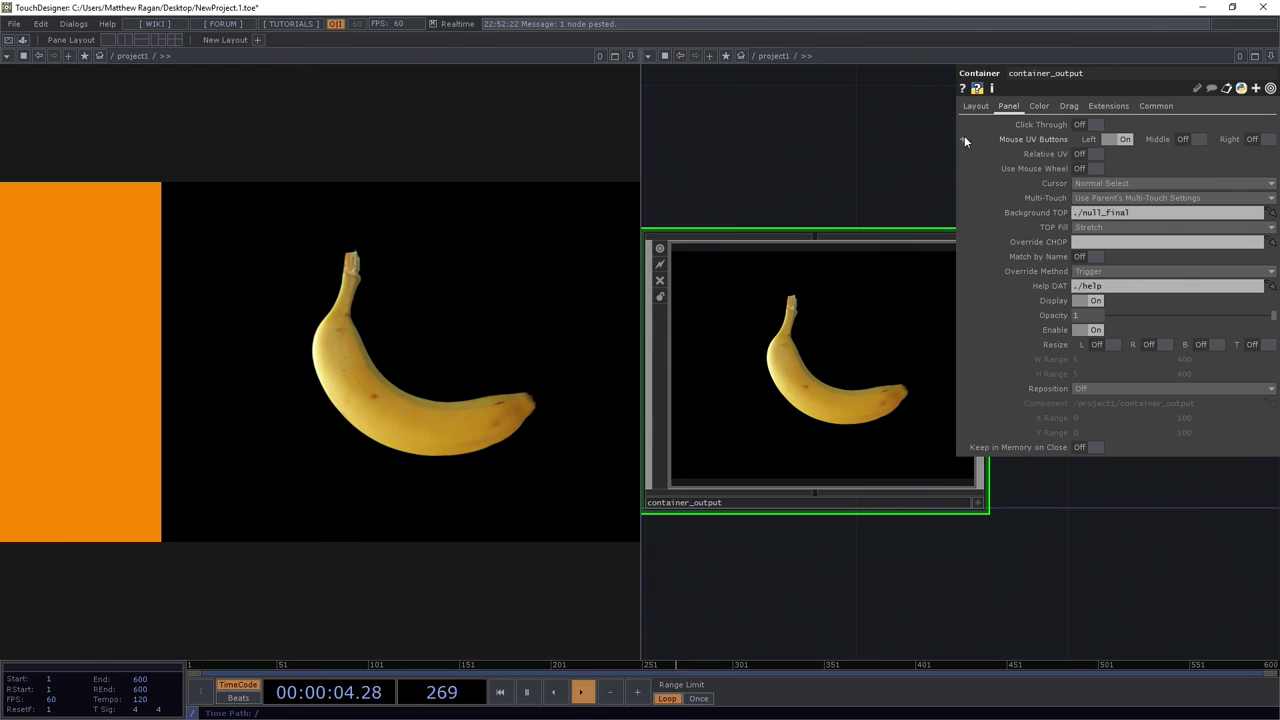
{"action": "left_click", "coordinate": [975, 106]}
{"action": "left_click_drag", "start_coordinate": [815, 191], "coordinate": [867, 173]}
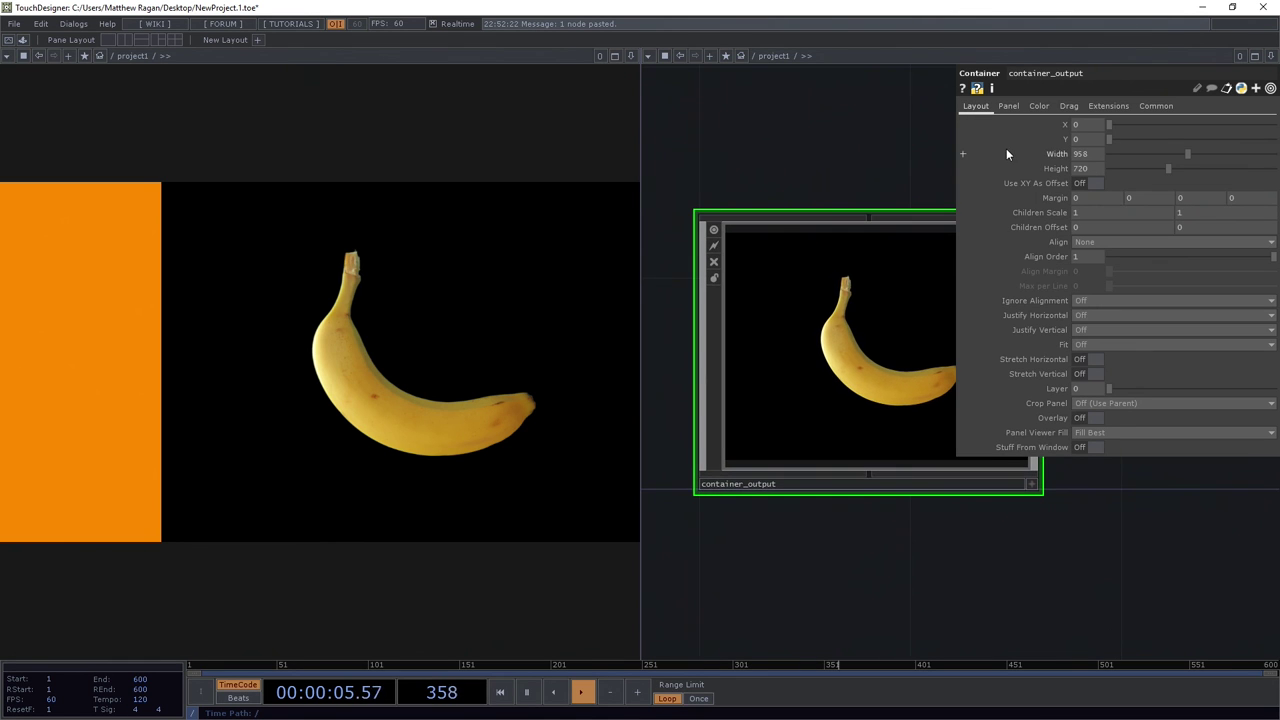
{"action": "left_click", "coordinate": [1058, 155]}
{"action": "left_click", "coordinate": [1044, 184]}
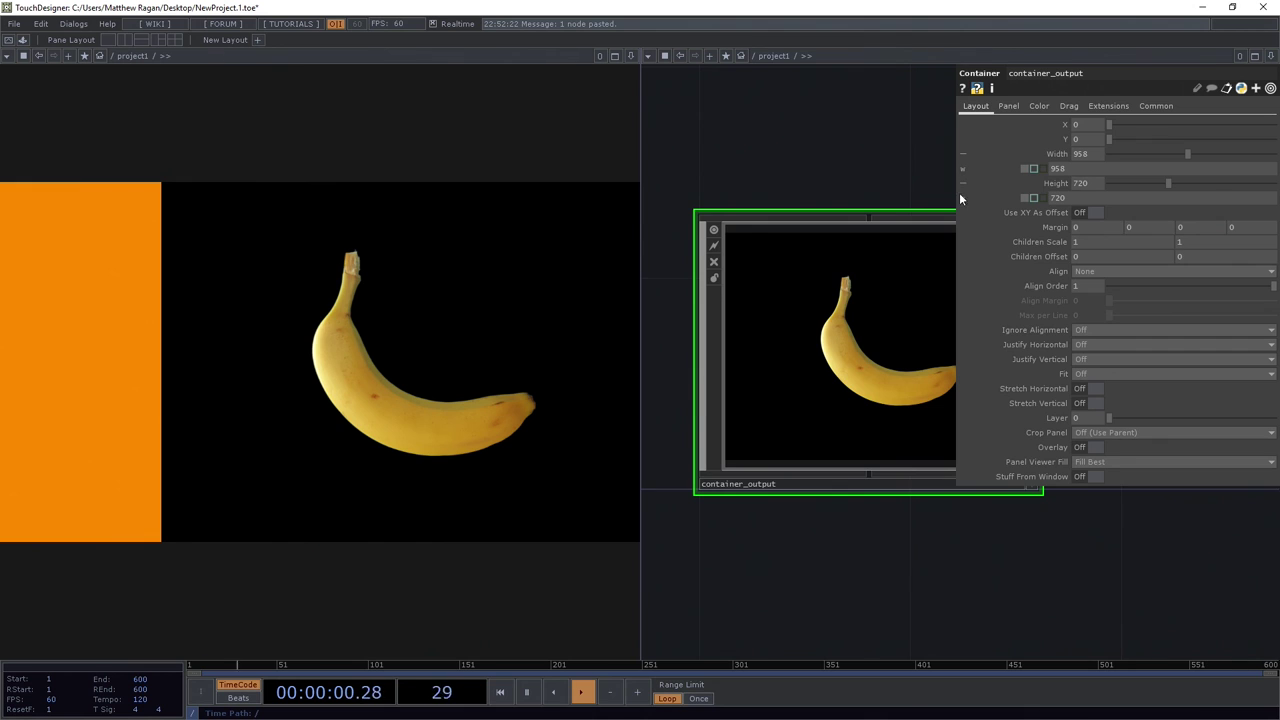
{"action": "left_click", "coordinate": [963, 156]}
{"action": "left_click", "coordinate": [963, 156]}
{"action": "left_click", "coordinate": [963, 154]}
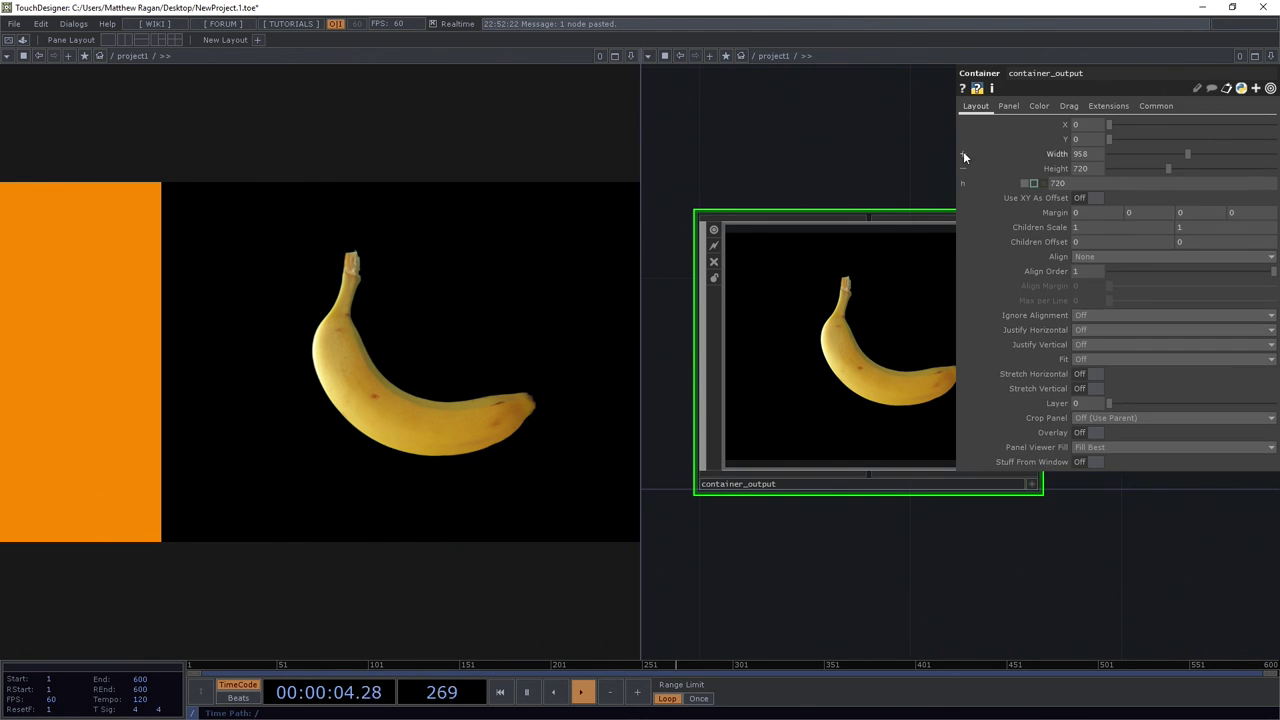
{"action": "left_click", "coordinate": [963, 153]}
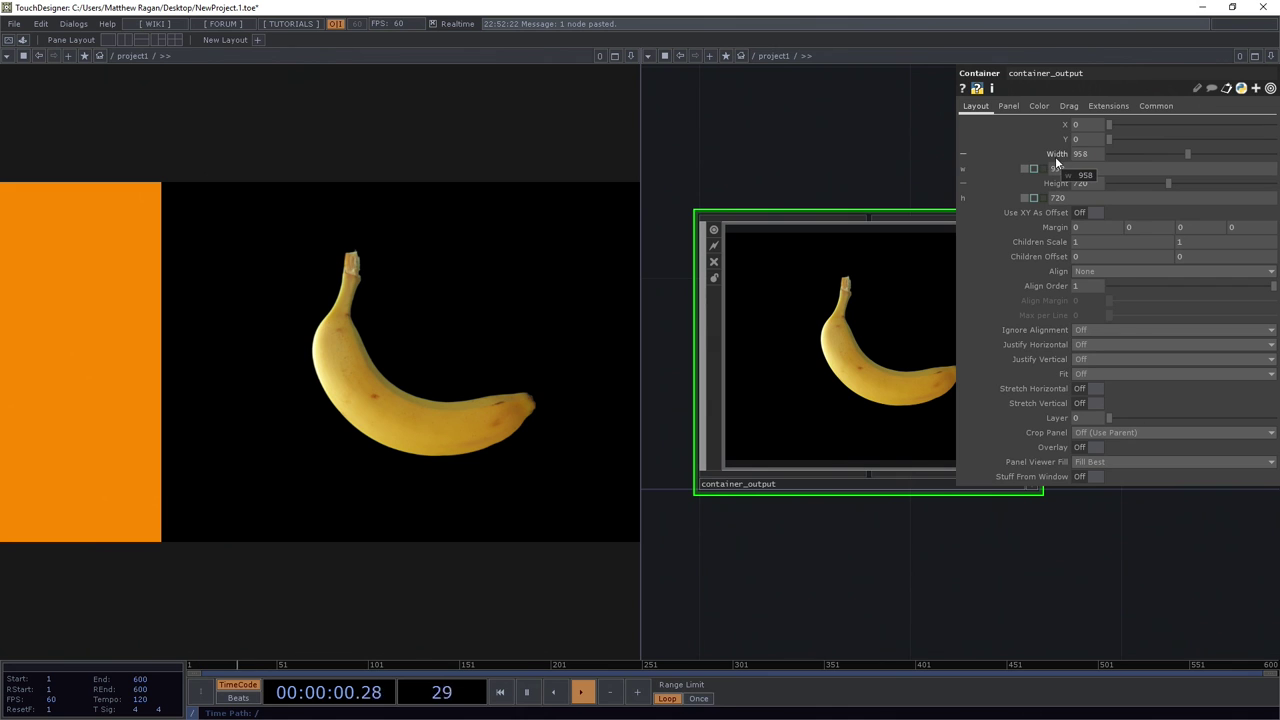
Inside container_output, add a Null CHOP (null1) wired after par1
{"action": "double_click", "coordinate": [886, 264]}
{"action": "scroll", "coordinate": [826, 343], "scroll_direction": "up", "scroll_amount": 8}
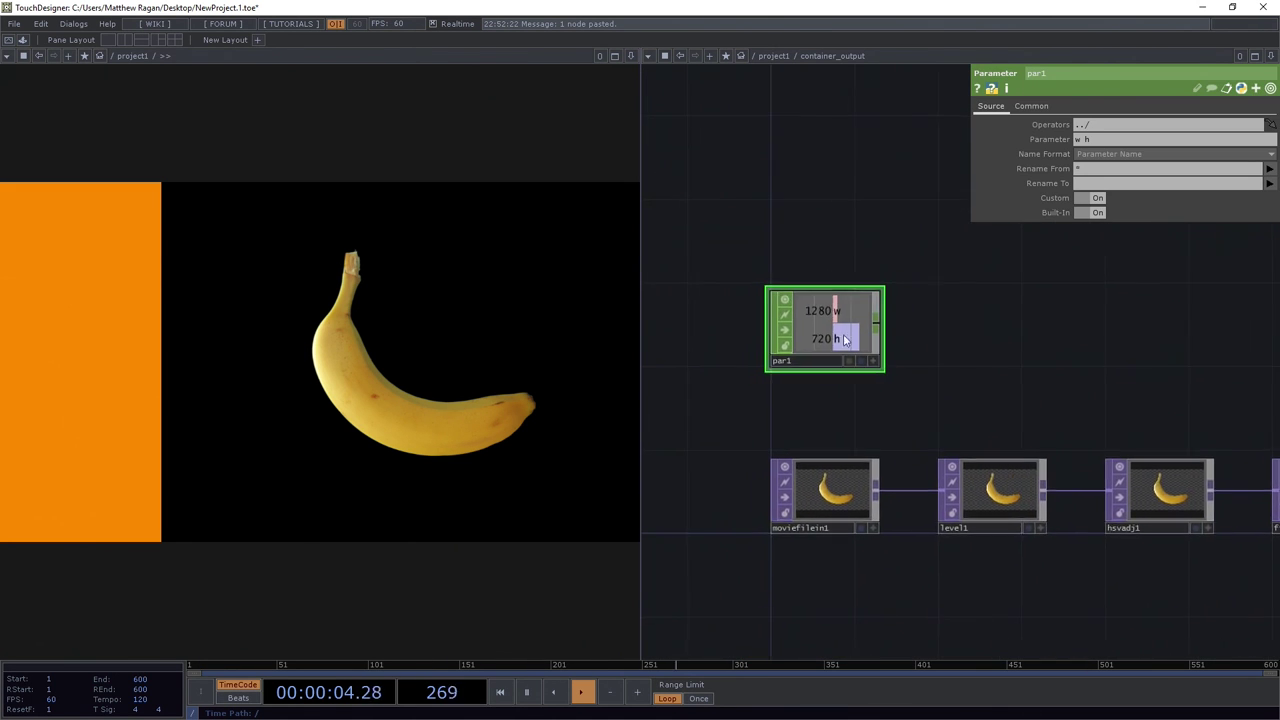
{"action": "scroll", "coordinate": [833, 355], "scroll_direction": "down", "scroll_amount": 5}
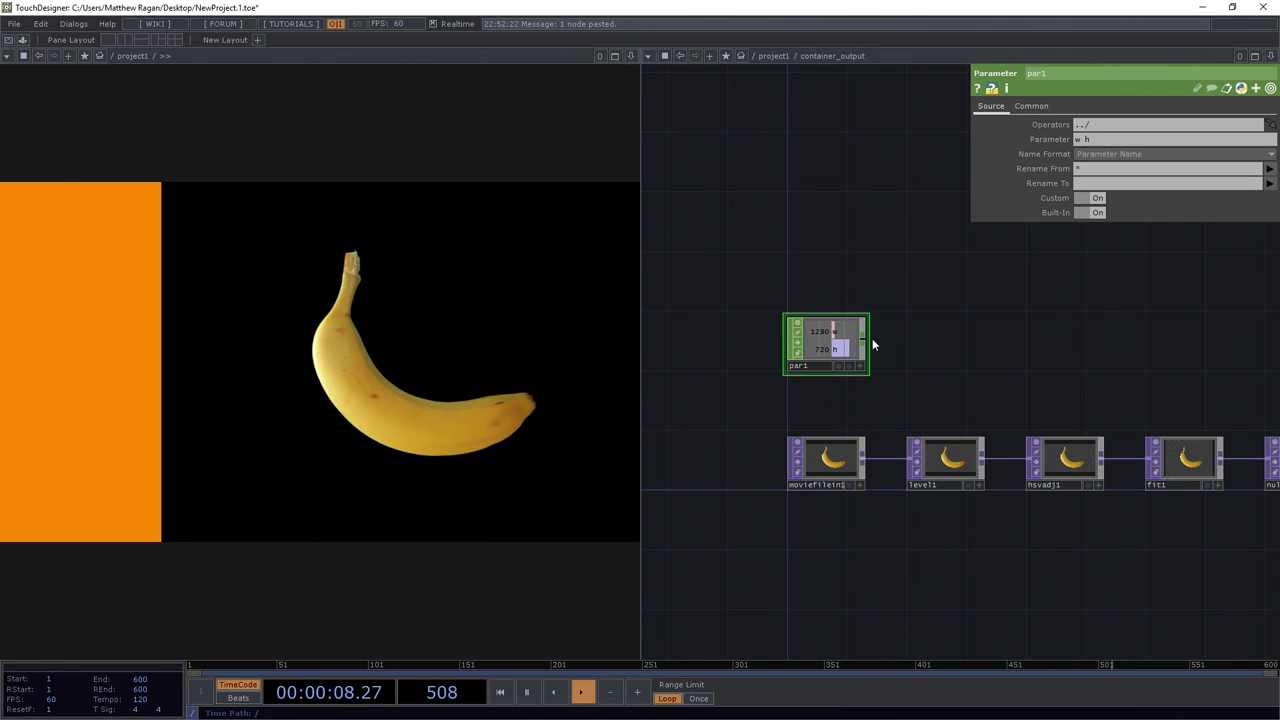
{"action": "key", "text": "Tab"}
{"action": "type", "text": "nu"}
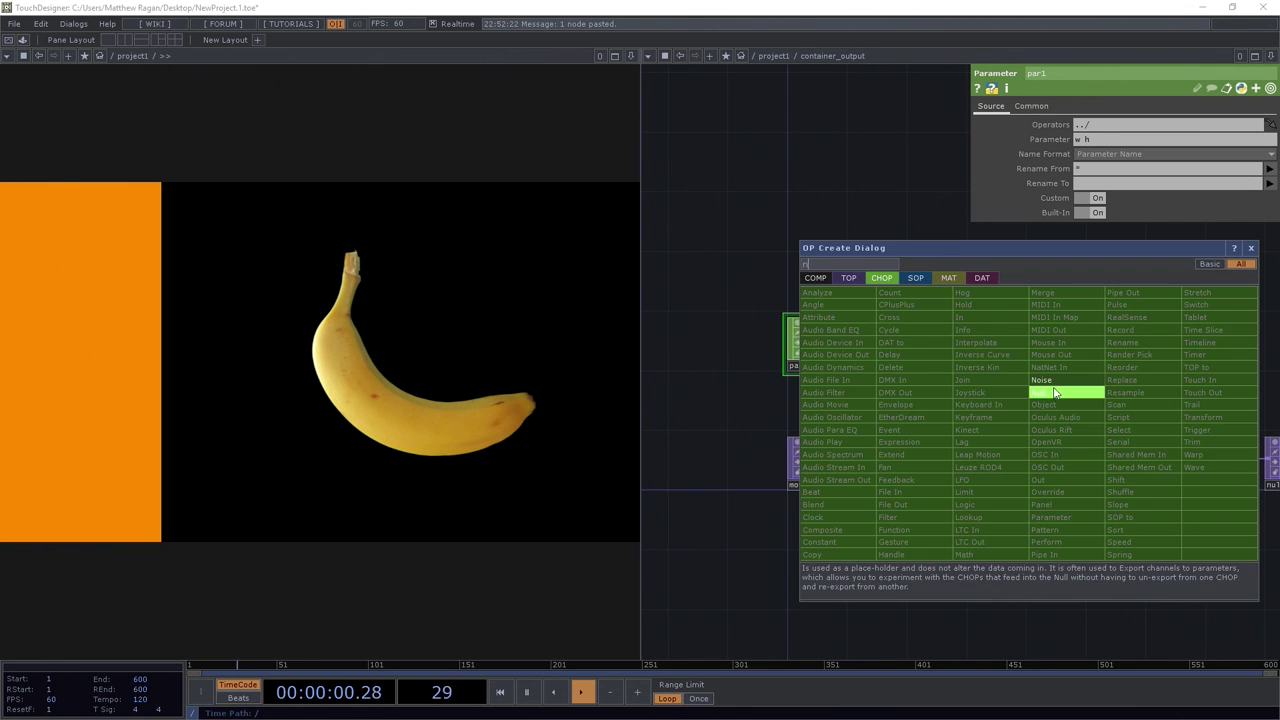
{"action": "key", "text": "Return"}
{"action": "left_click", "coordinate": [952, 340]}
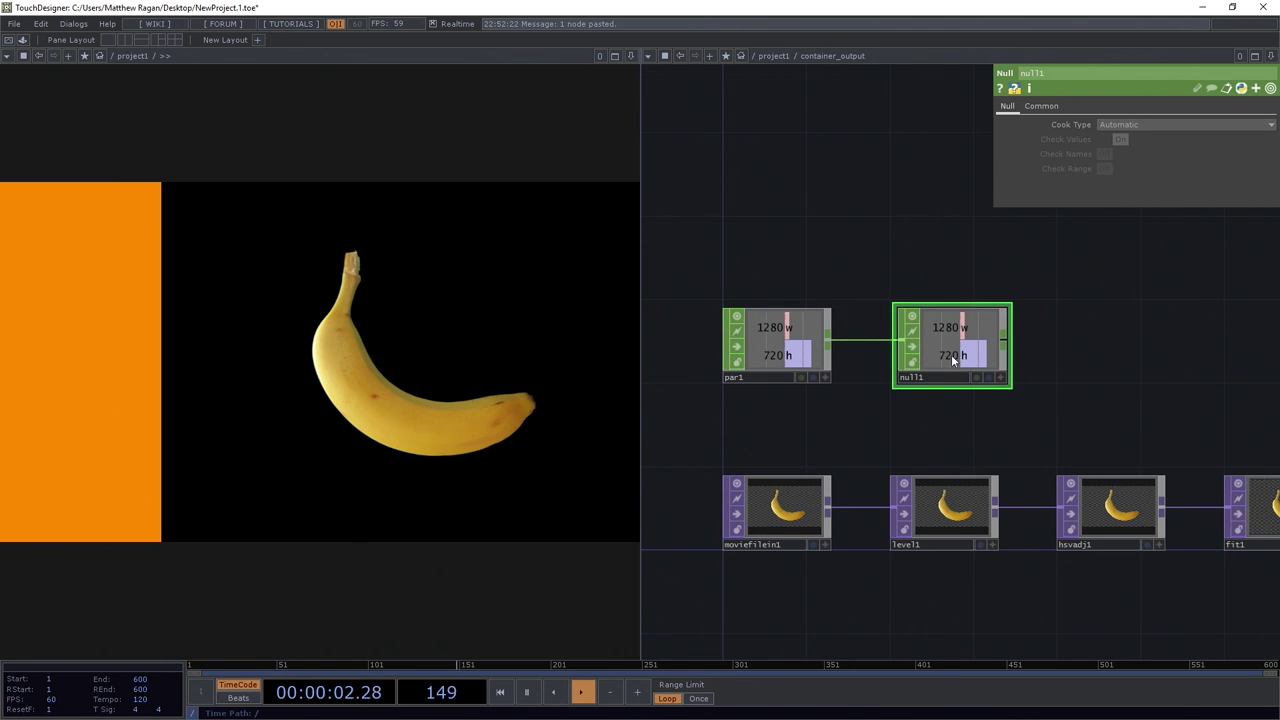
Move null1 to the right and drag its w channel onto fit1 for export
{"action": "left_click_drag", "start_coordinate": [1099, 392], "coordinate": [932, 383]}
{"action": "scroll", "coordinate": [932, 383], "scroll_direction": "down", "scroll_amount": 3}
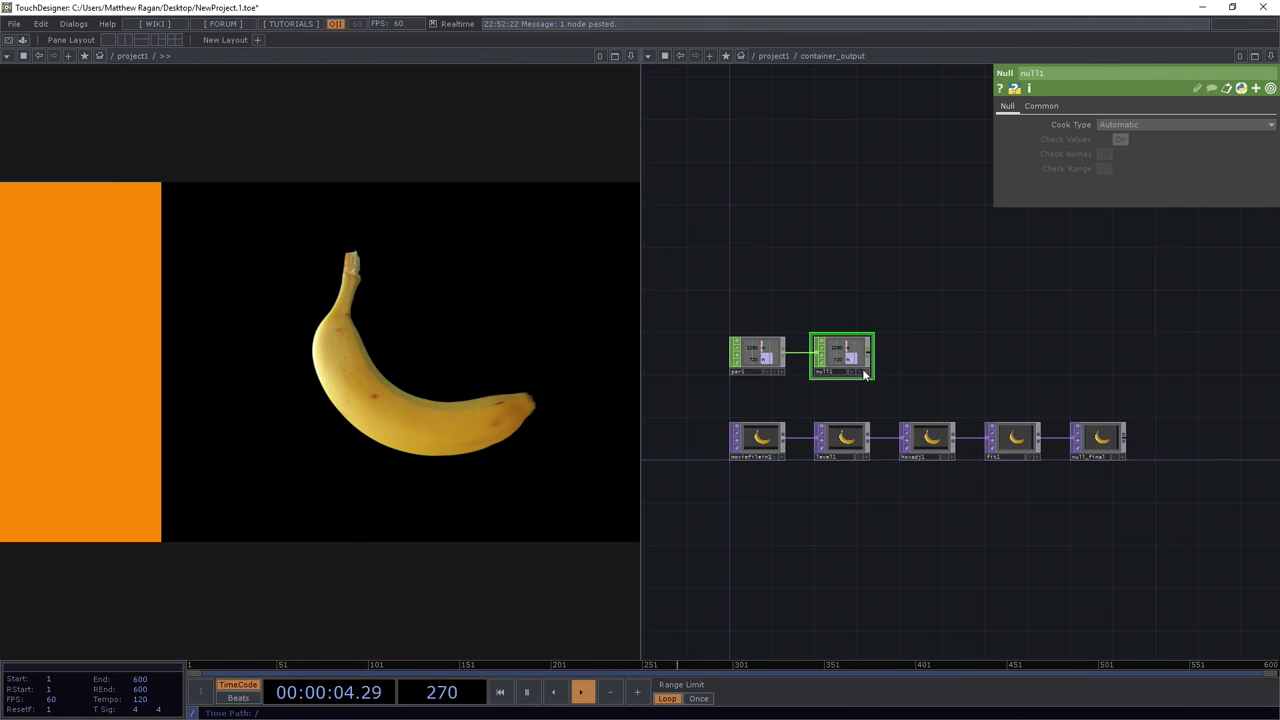
{"action": "left_click_drag", "start_coordinate": [838, 350], "coordinate": [986, 363]}
{"action": "scroll", "coordinate": [997, 361], "scroll_direction": "up", "scroll_amount": 4}
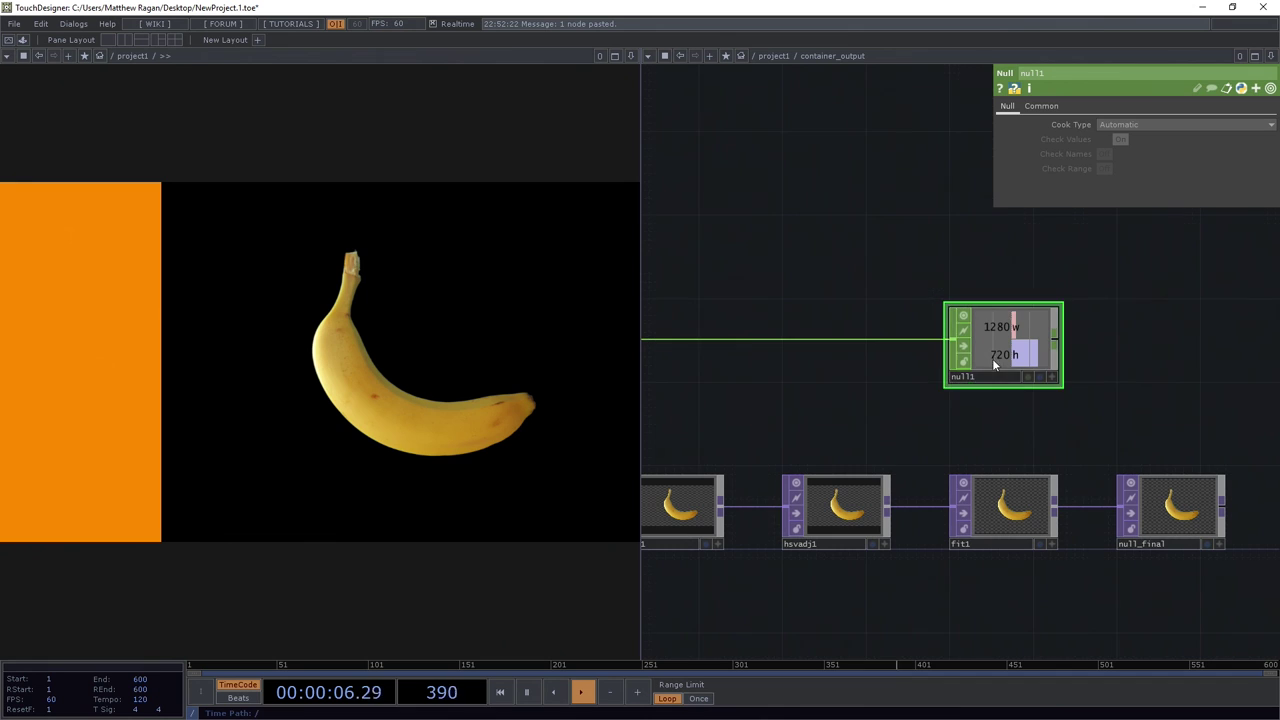
{"action": "scroll", "coordinate": [1002, 360], "scroll_direction": "up", "scroll_amount": 3}
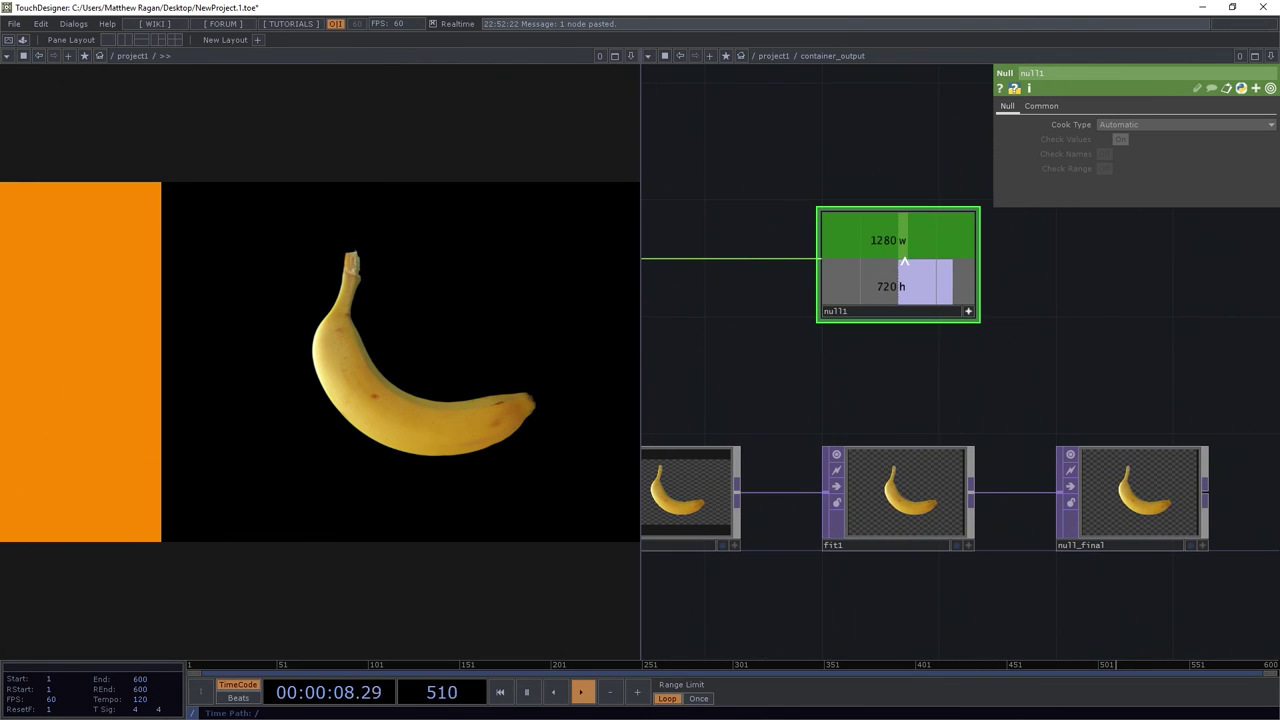
{"action": "left_click_drag", "start_coordinate": [905, 250], "coordinate": [1104, 153]}
Export null1's w to fit1's resolution width and h to its resolution height
{"action": "left_click", "coordinate": [1134, 142]}
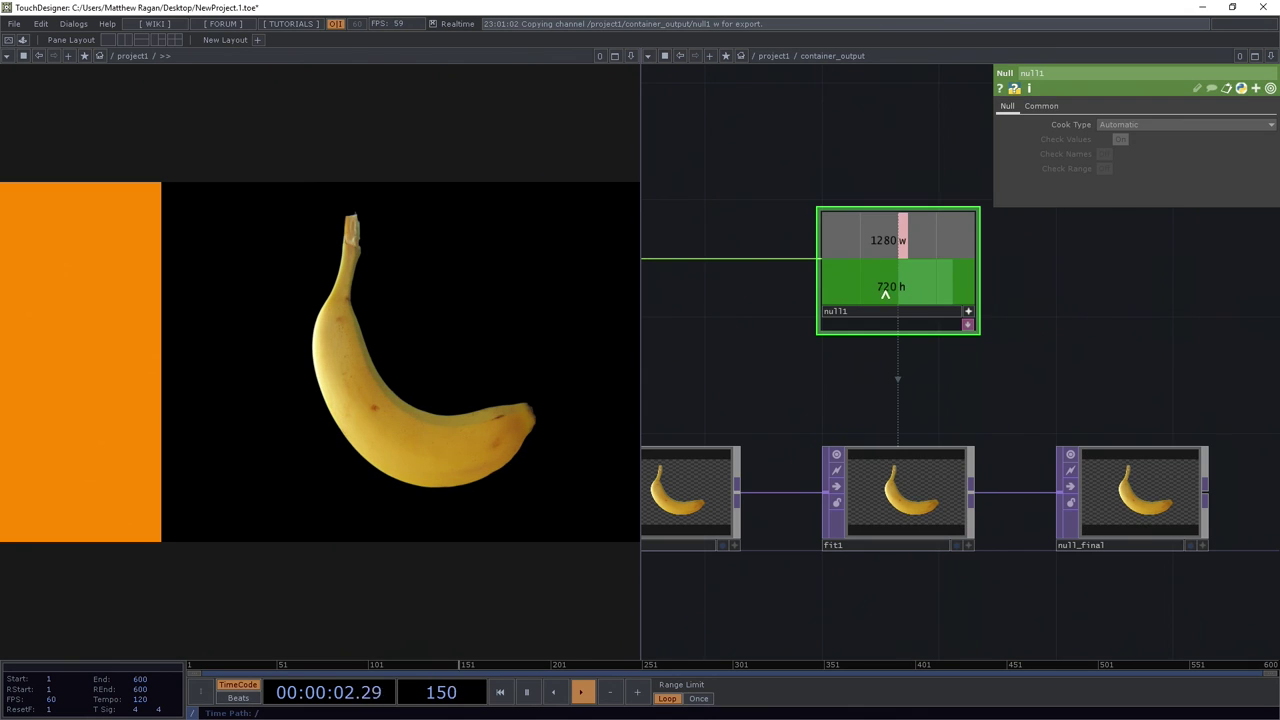
{"action": "left_click_drag", "start_coordinate": [886, 294], "coordinate": [1128, 170]}
{"action": "left_click", "coordinate": [1150, 156]}
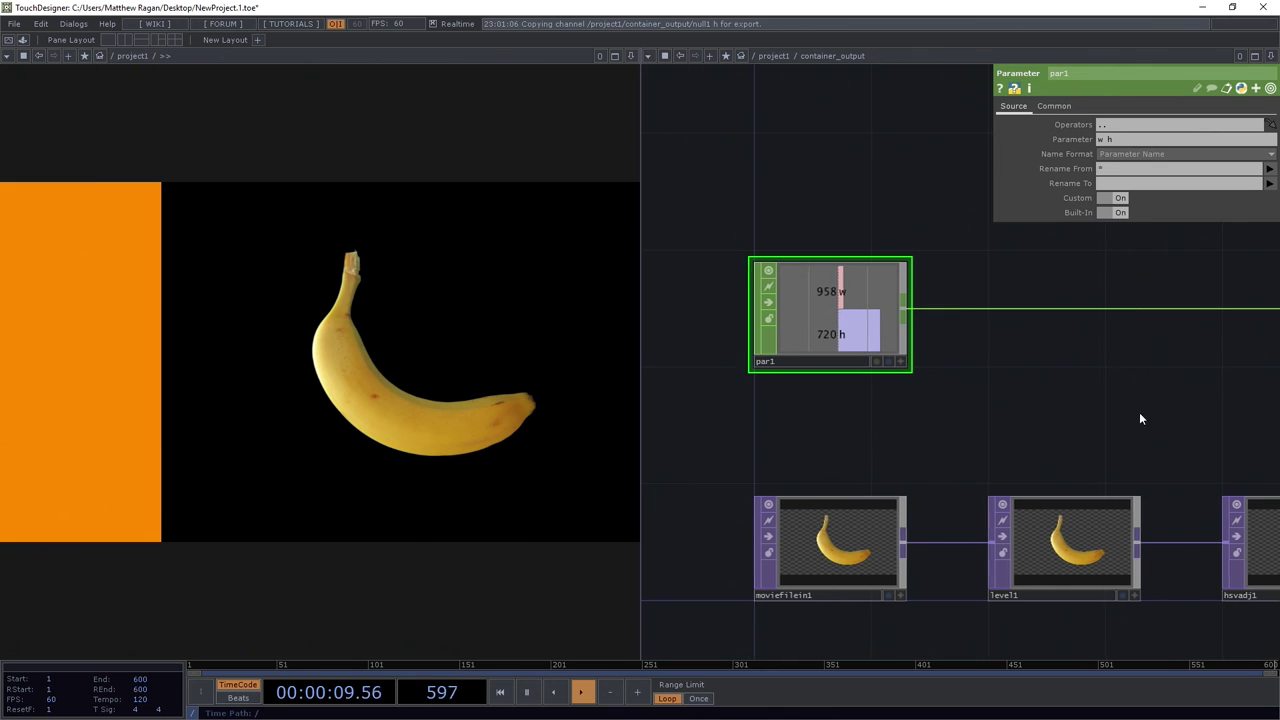
Pan back to par1 to confirm par1 and null1 now read 958 w and 720 h
{"action": "left_click_drag", "start_coordinate": [938, 406], "coordinate": [712, 393]}
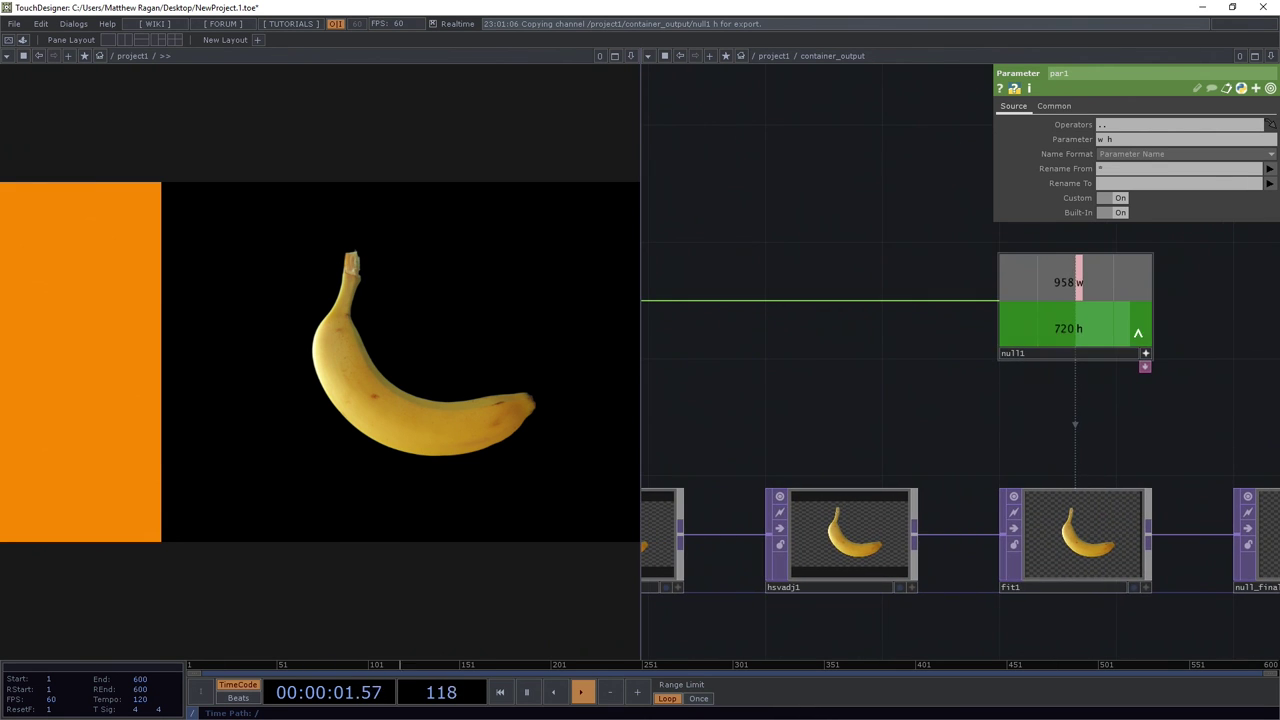
{"action": "scroll", "coordinate": [1131, 312], "scroll_direction": "up", "scroll_amount": 2}
{"action": "left_click_drag", "start_coordinate": [810, 444], "coordinate": [1138, 428]}
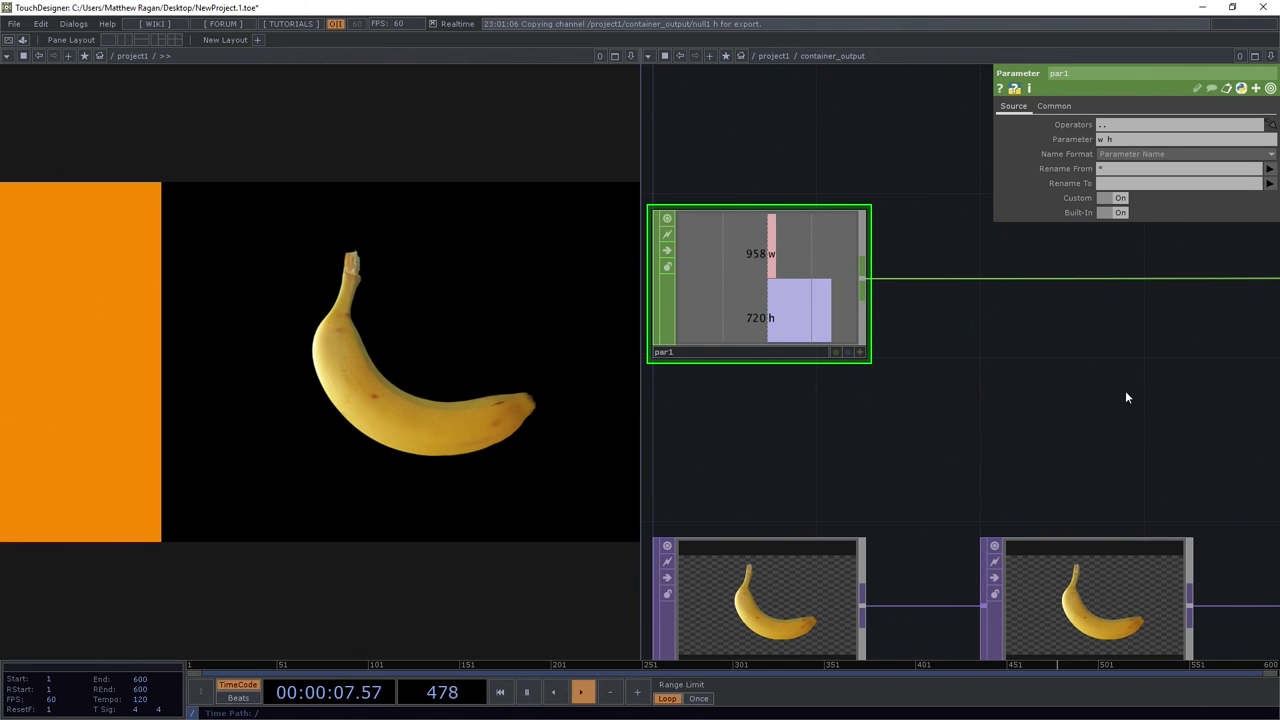
{"action": "scroll", "coordinate": [977, 383], "scroll_direction": "down", "scroll_amount": 5}
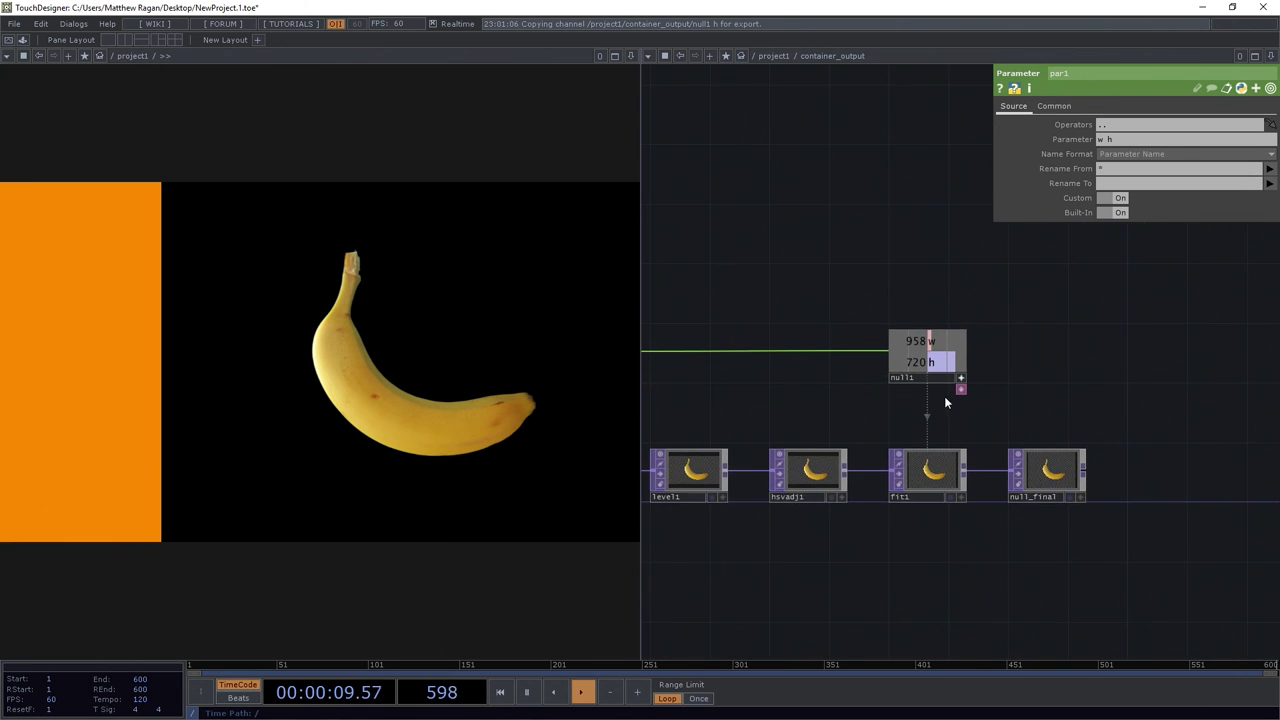
{"action": "scroll", "coordinate": [944, 396], "scroll_direction": "up", "scroll_amount": 5}
{"action": "scroll", "coordinate": [1060, 450], "scroll_direction": "down", "scroll_amount": 3}
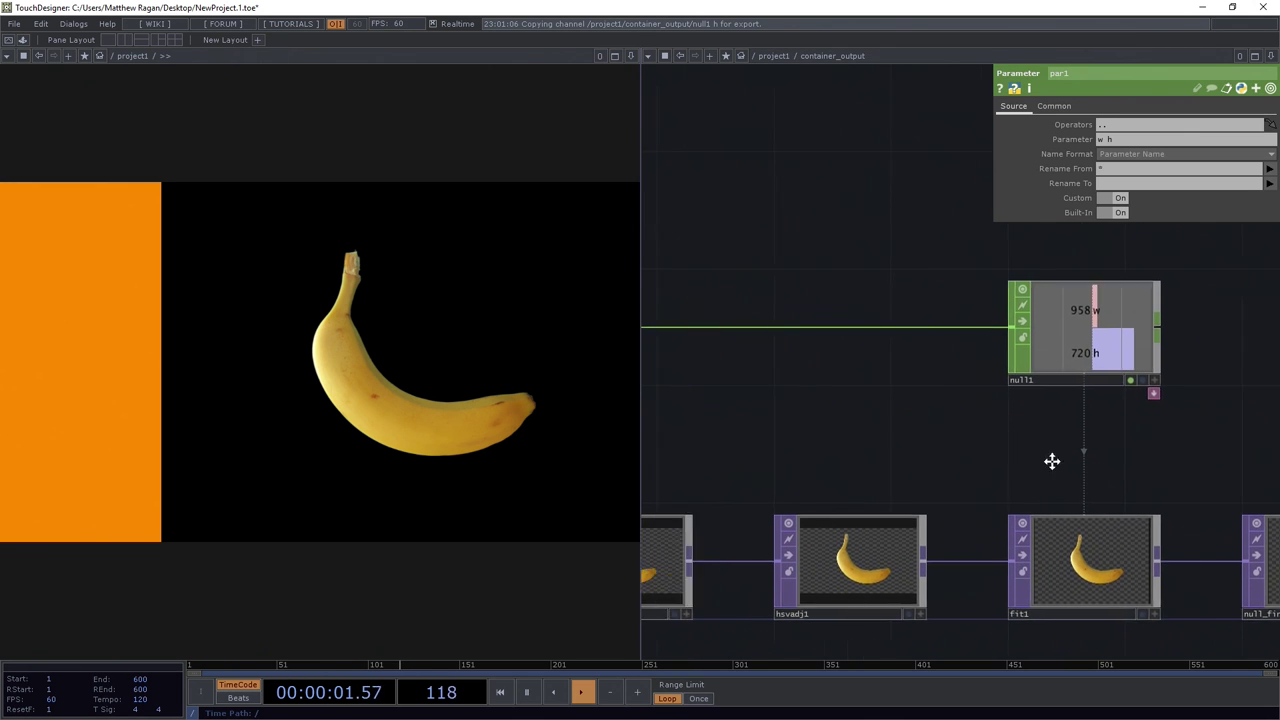
{"action": "scroll", "coordinate": [1090, 590], "scroll_direction": "up", "scroll_amount": 1}
{"action": "scroll", "coordinate": [1080, 568], "scroll_direction": "down", "scroll_amount": 2}
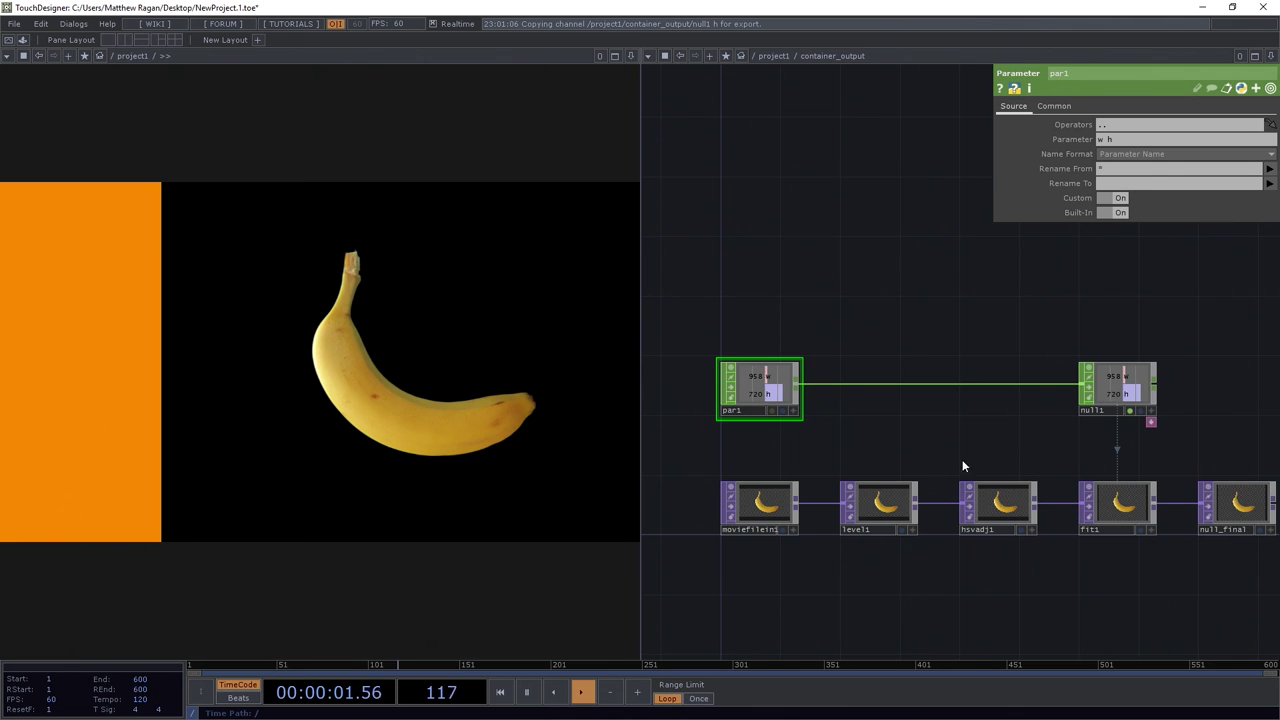
{"action": "left_click_drag", "start_coordinate": [1017, 426], "coordinate": [990, 369]}
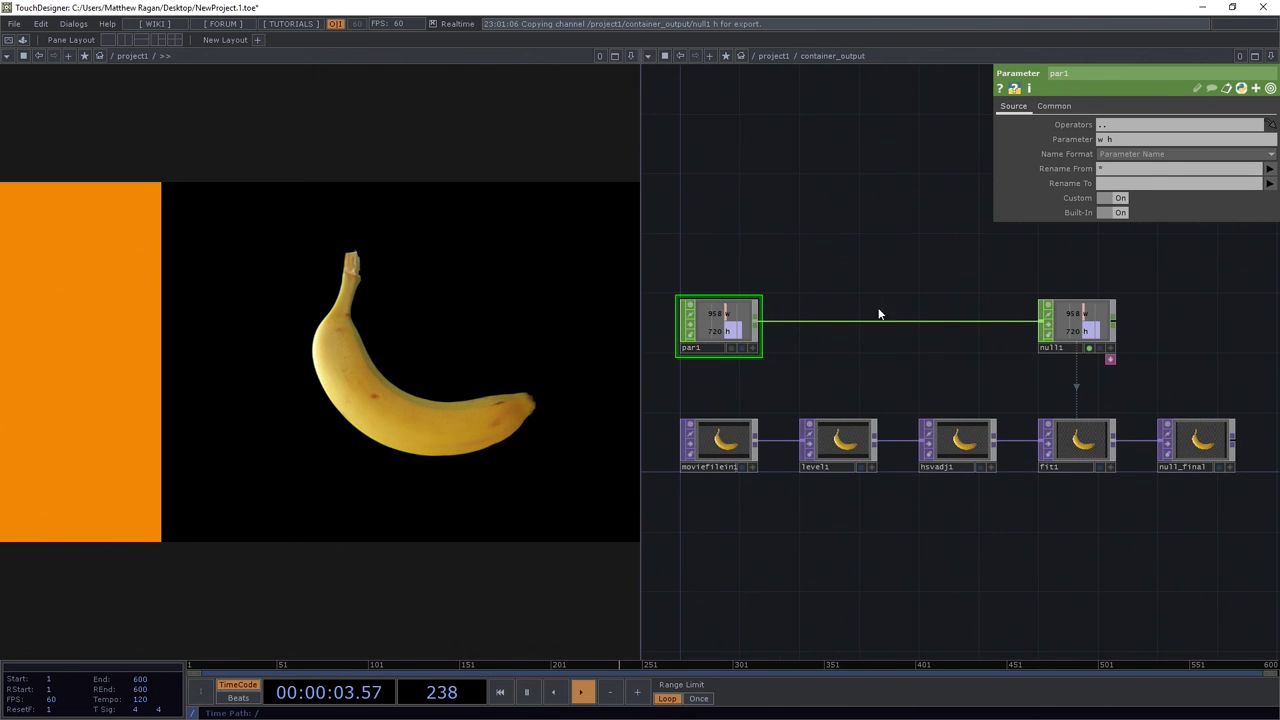
{"action": "left_click_drag", "start_coordinate": [769, 231], "coordinate": [780, 249]}
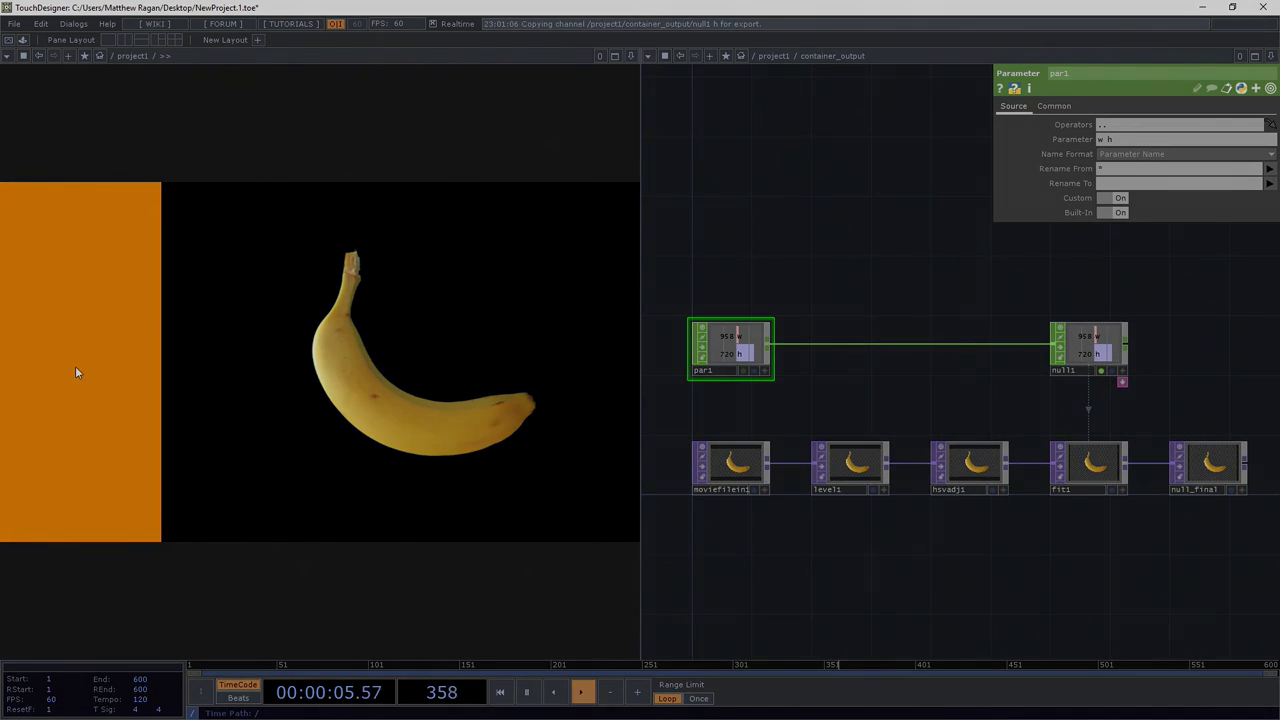